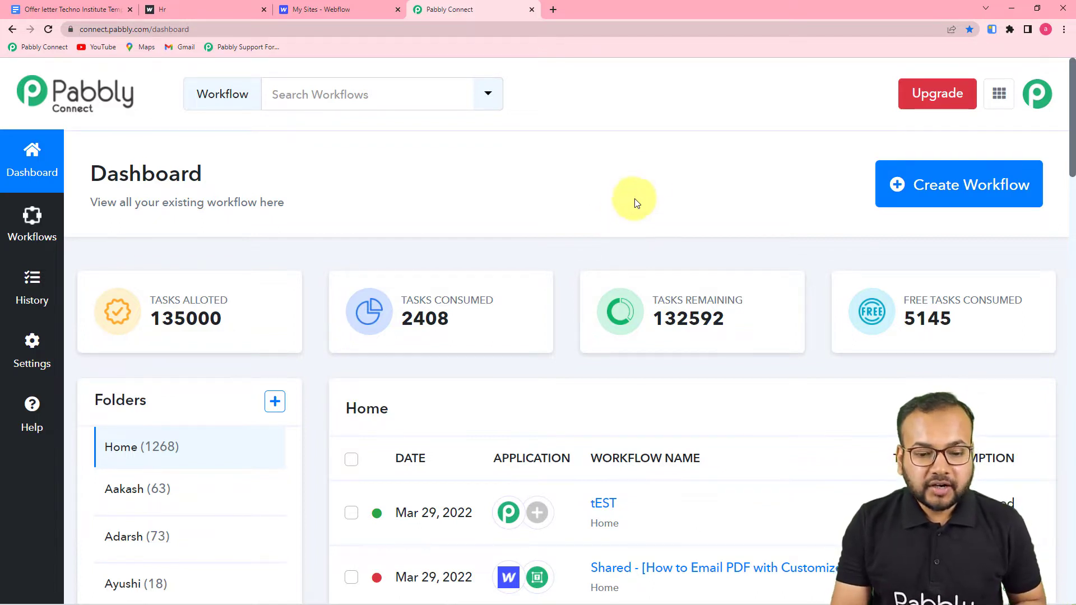
# - Start a new workflow and create it with the name 'Auto Create PDF file on Webflow Form Submission'
pyautogui.click(971, 184)
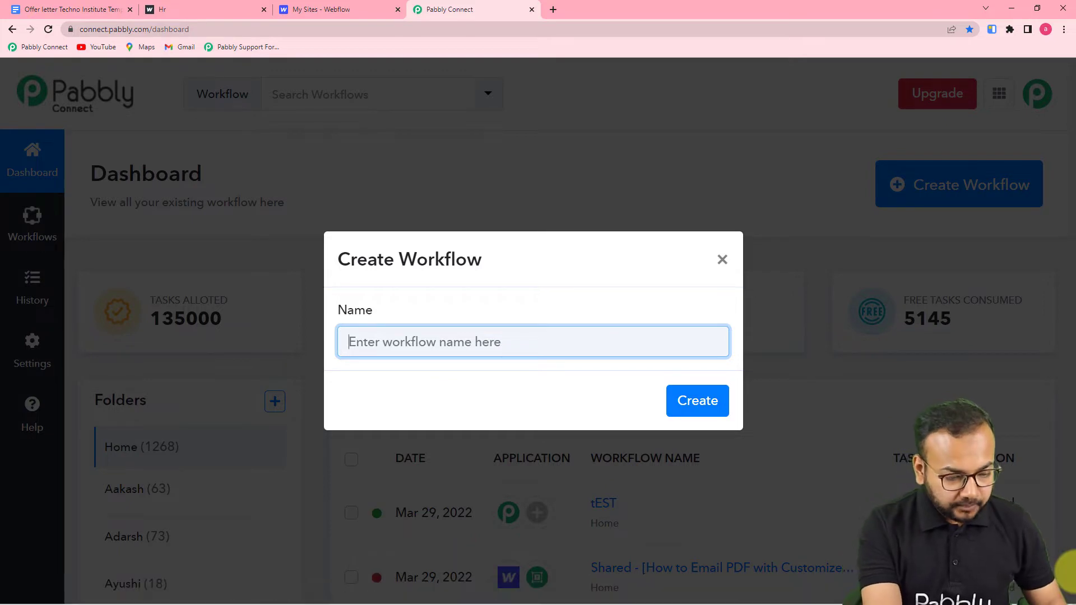
pyautogui.write('Auto Create PDF file on Webflow')
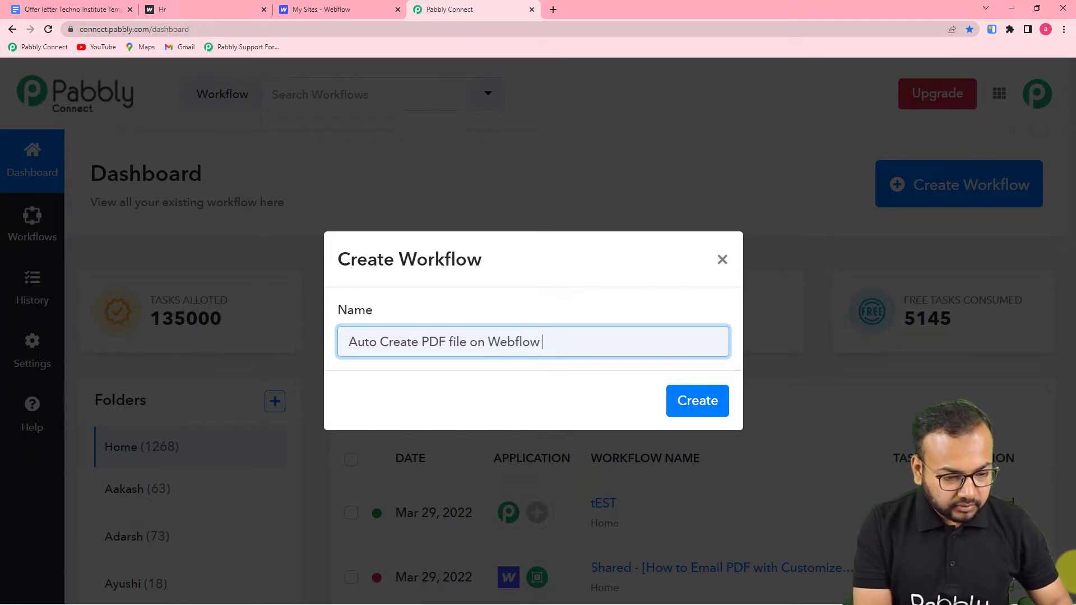
pyautogui.write('m Submission')
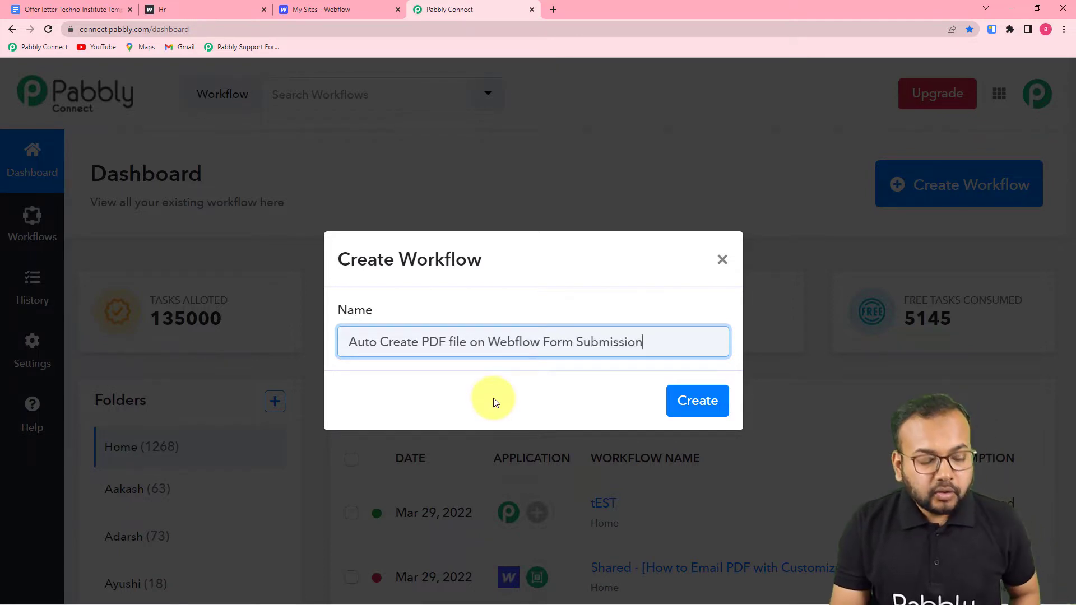
pyautogui.click(689, 408)
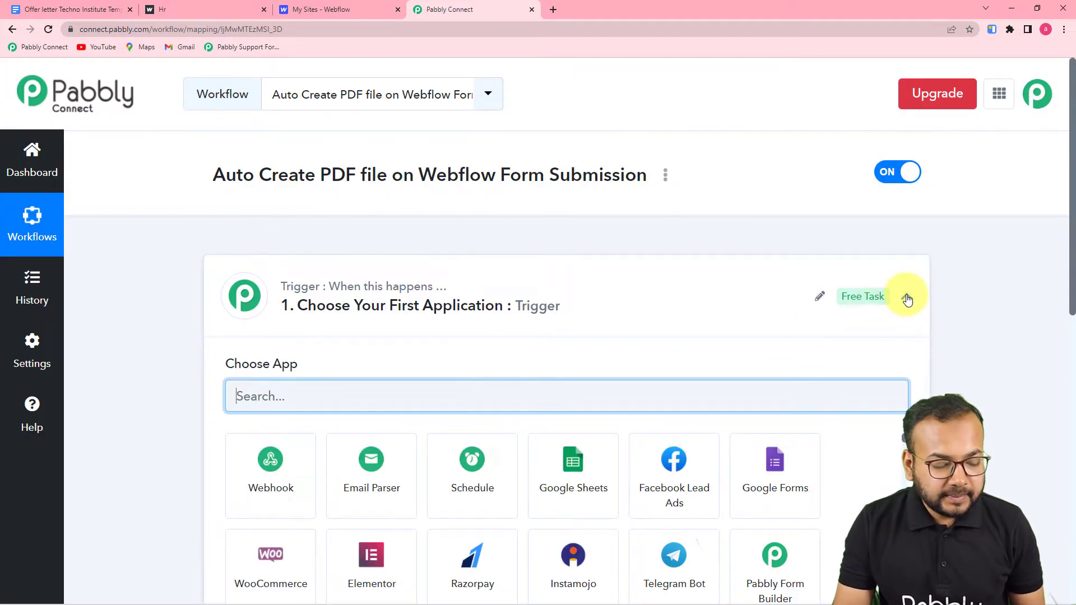
# - Search for Webflow as the trigger app and choose the New Form Submission event
pyautogui.click(906, 298)
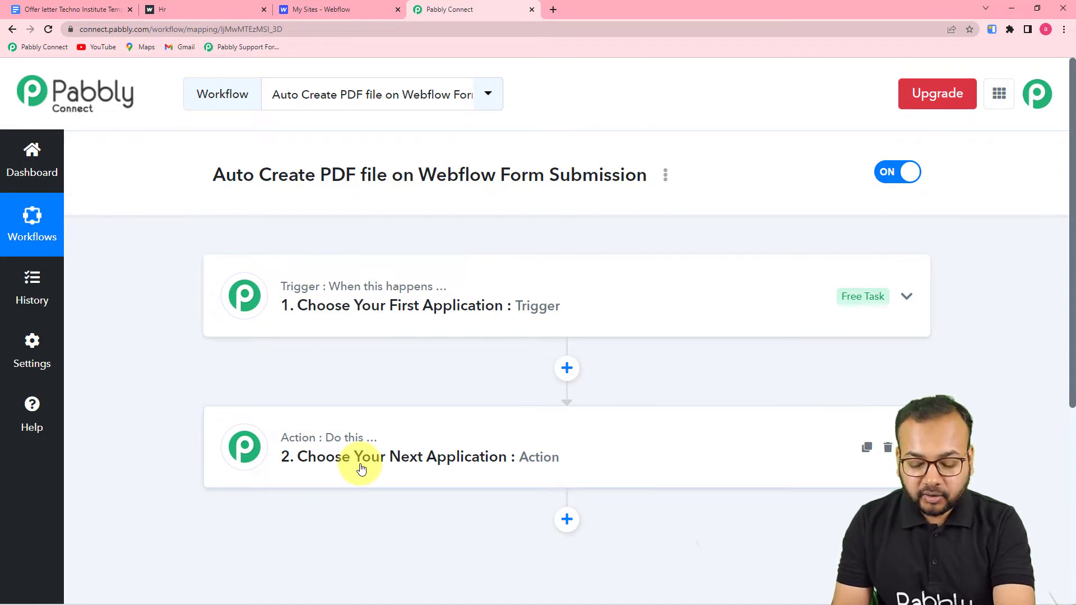
pyautogui.click(312, 305)
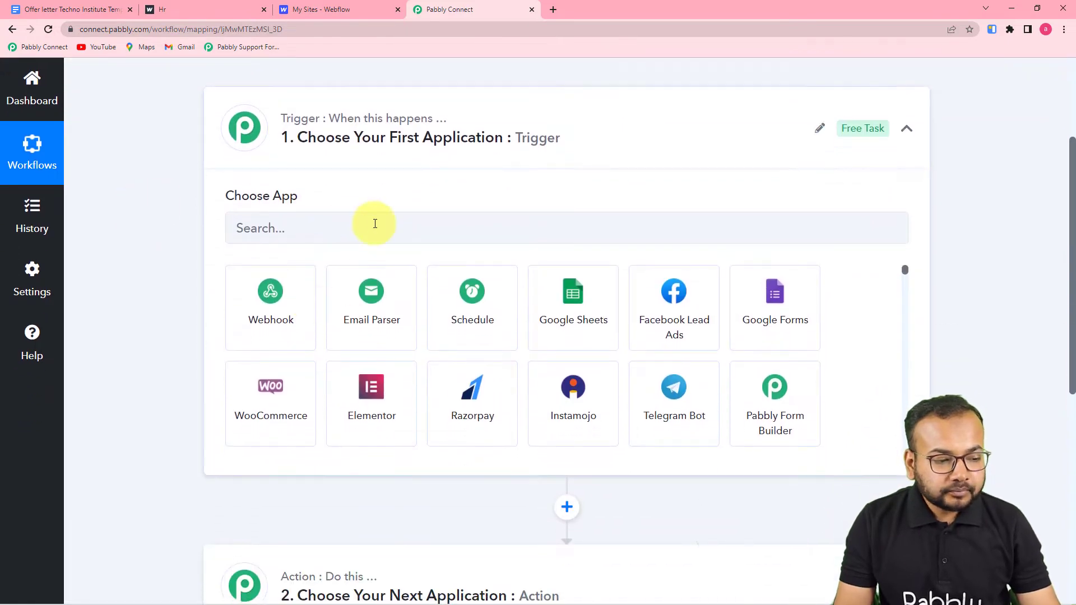
pyautogui.click(368, 231)
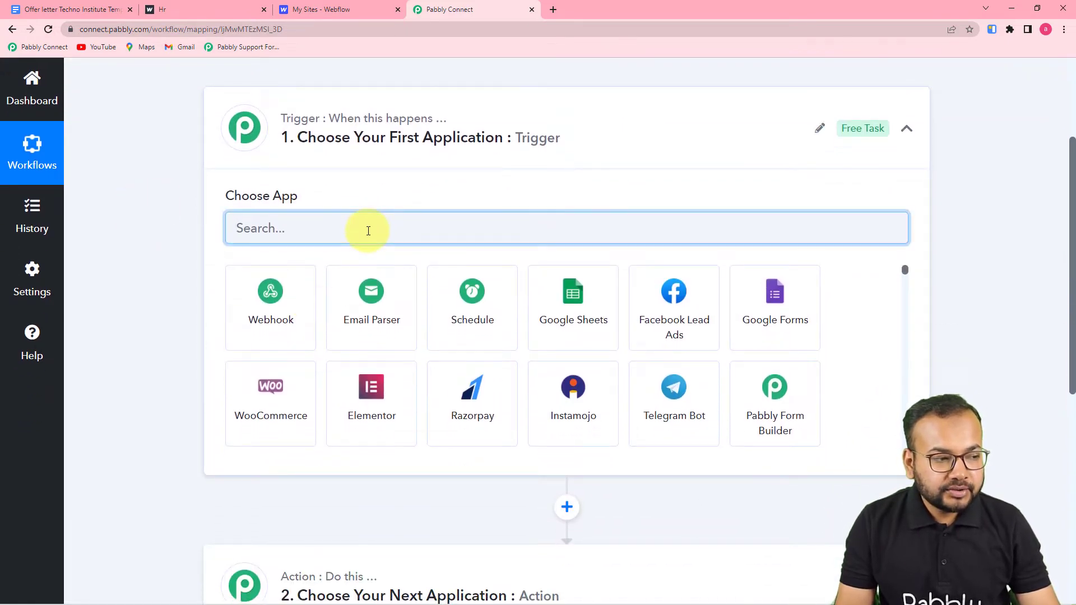
pyautogui.write('w')
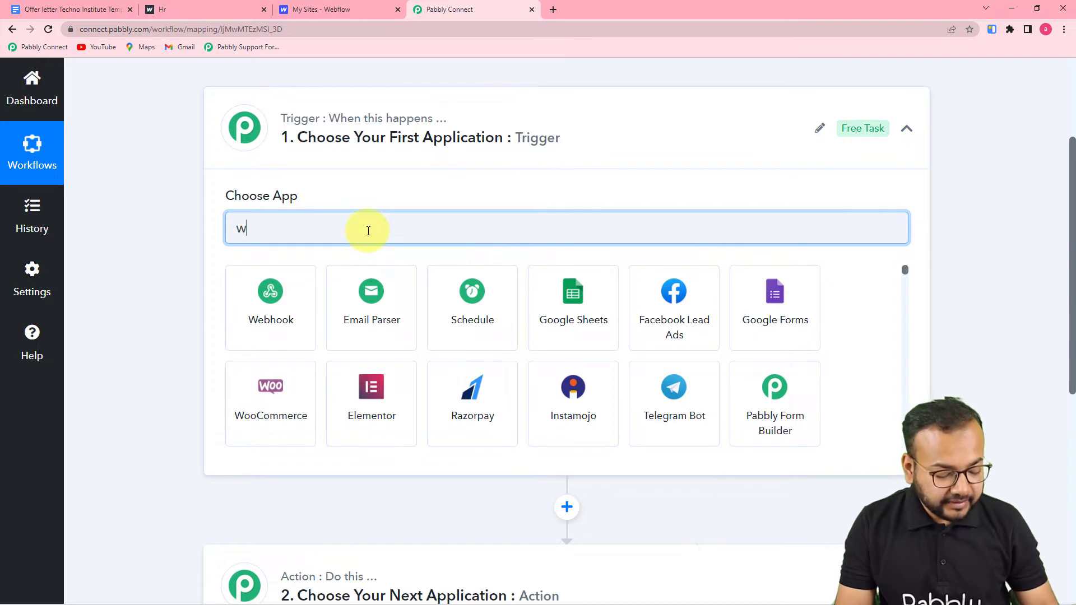
pyautogui.write('ebflow')
pyautogui.click(279, 300)
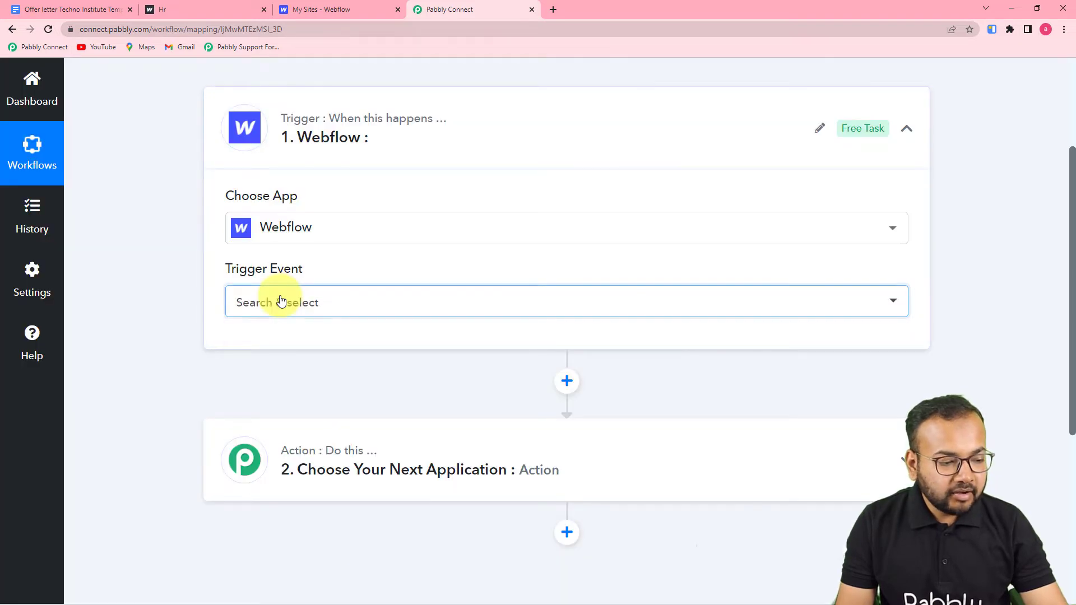
pyautogui.click(281, 302)
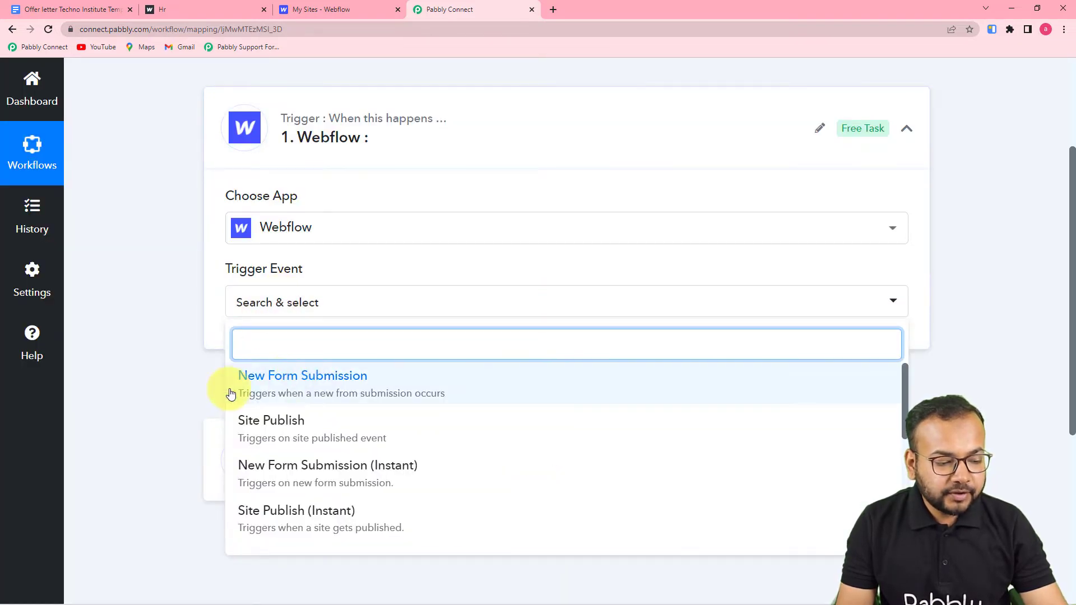
pyautogui.click(320, 390)
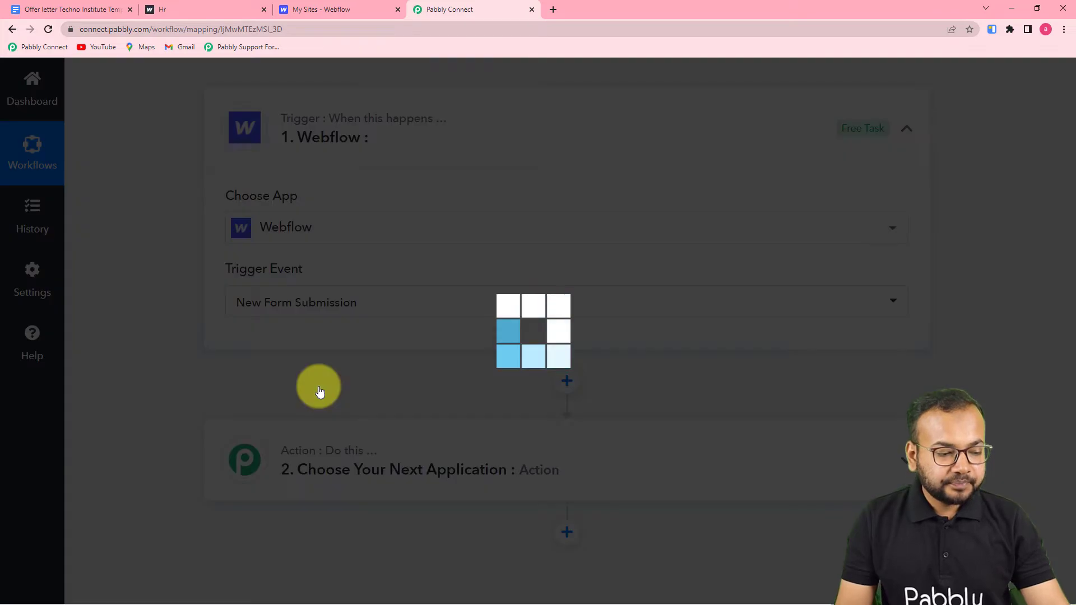
pyautogui.scroll(-3, 314, 385)
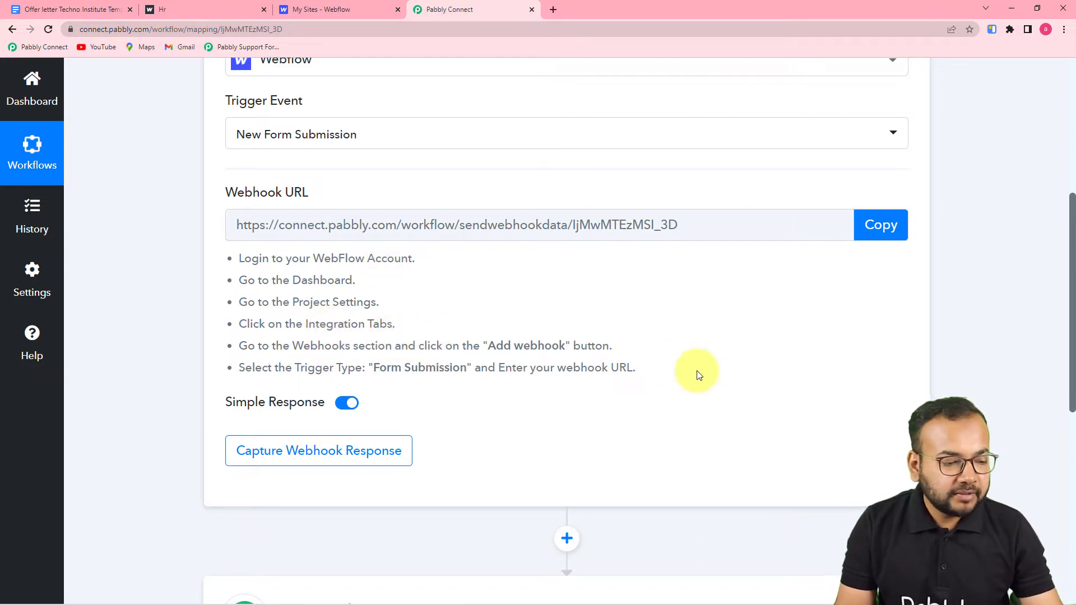
# - Switch to the Webflow My Sites dashboard
pyautogui.click(324, 9)
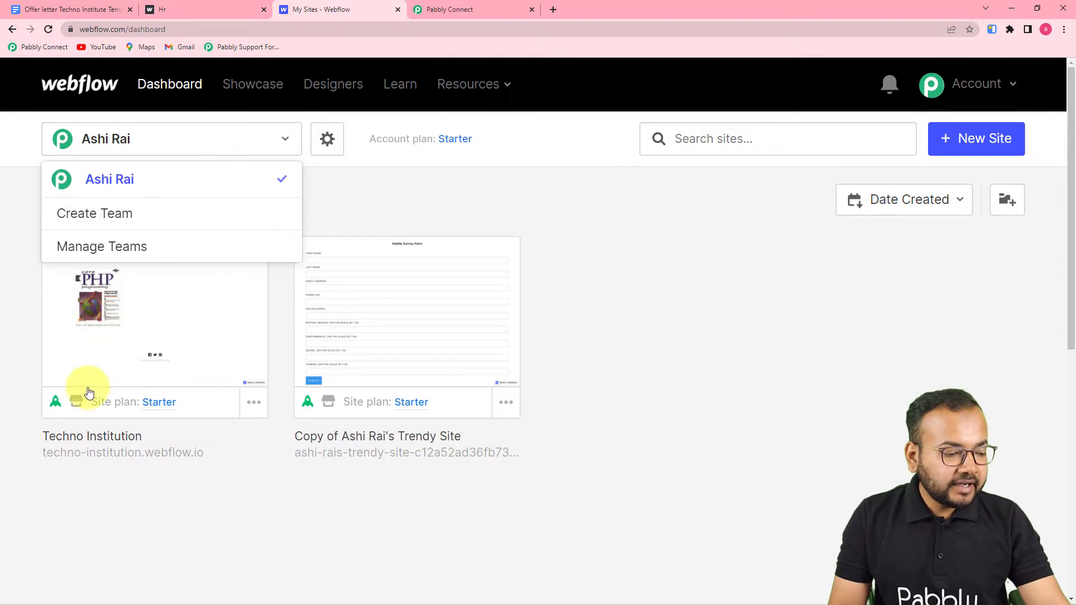
# - View the Offer Letter for Employee form, then open the Techno Institution site's Settings
pyautogui.moveTo(187, 325)
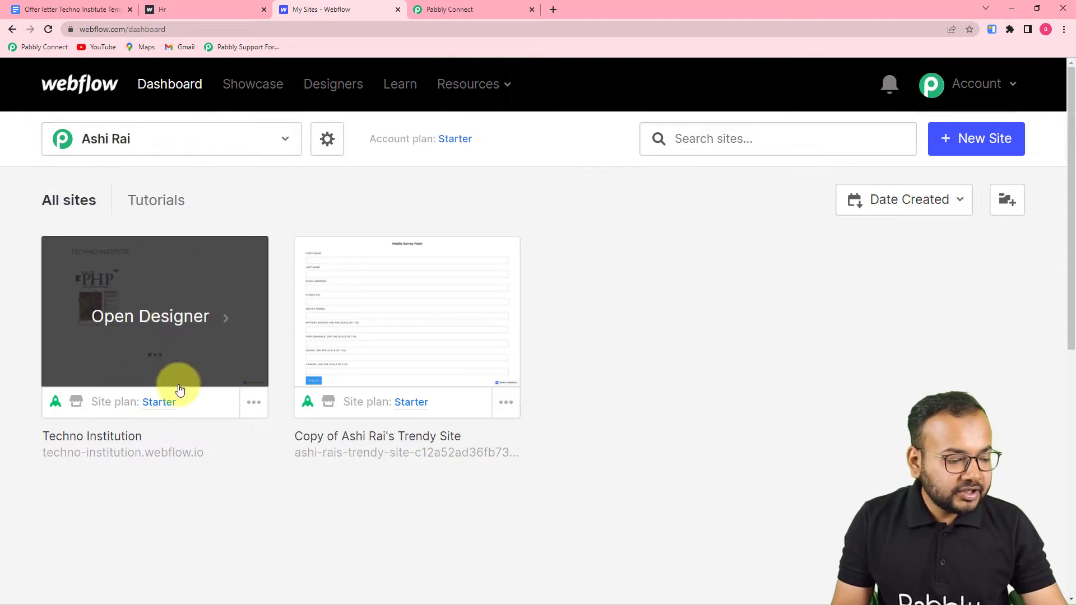
pyautogui.click(217, 10)
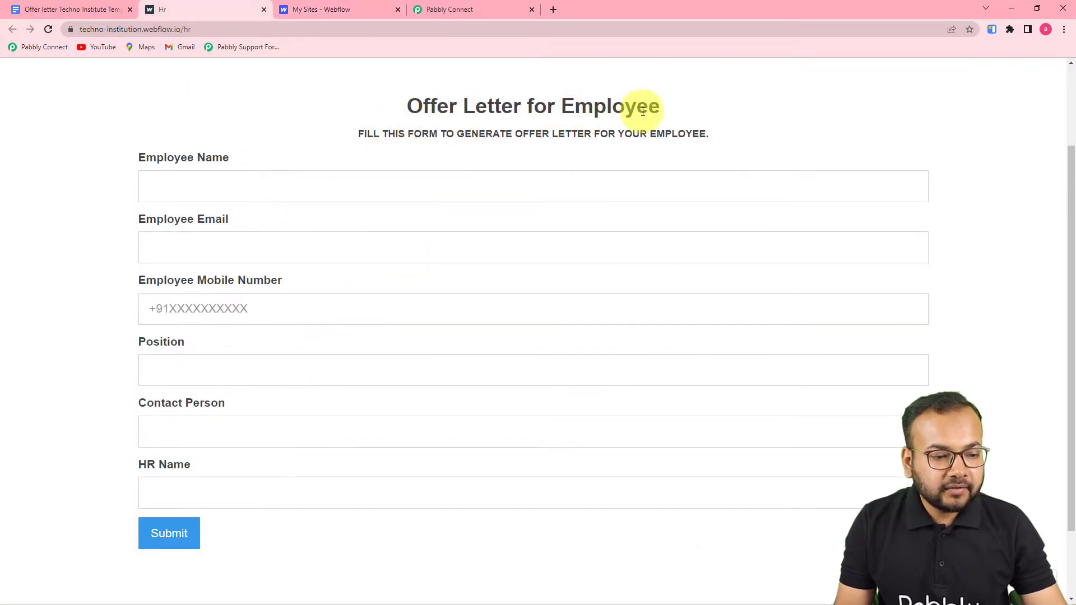
pyautogui.click(348, 12)
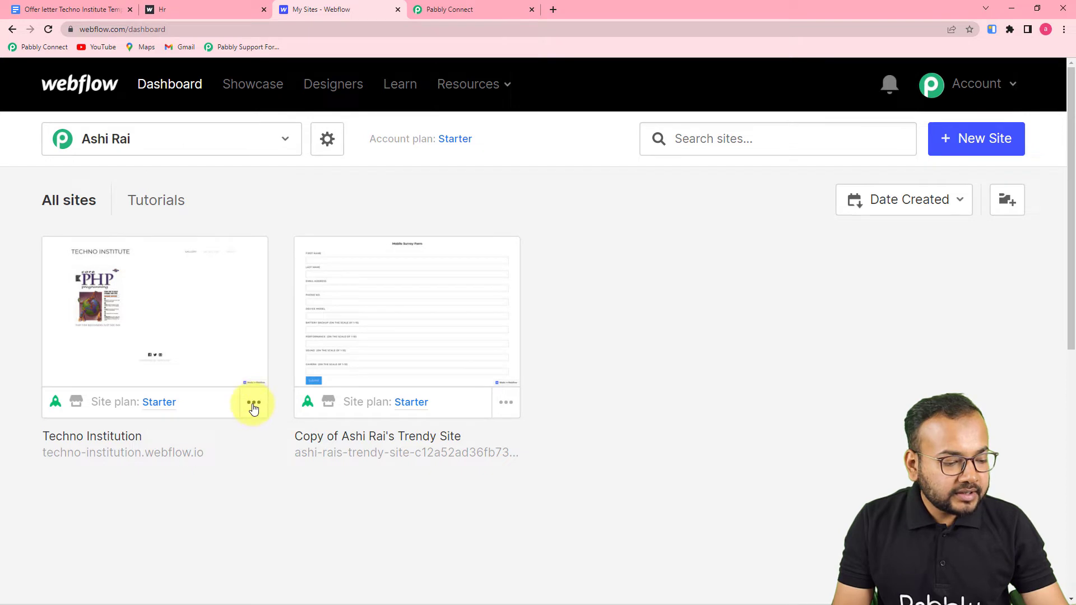
pyautogui.click(255, 403)
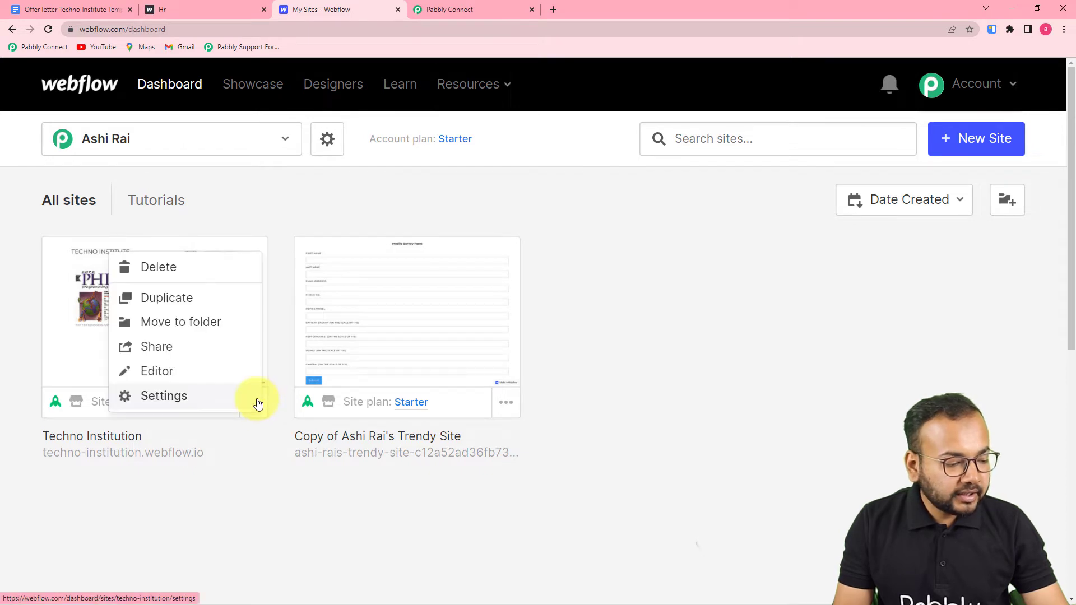
pyautogui.click(185, 404)
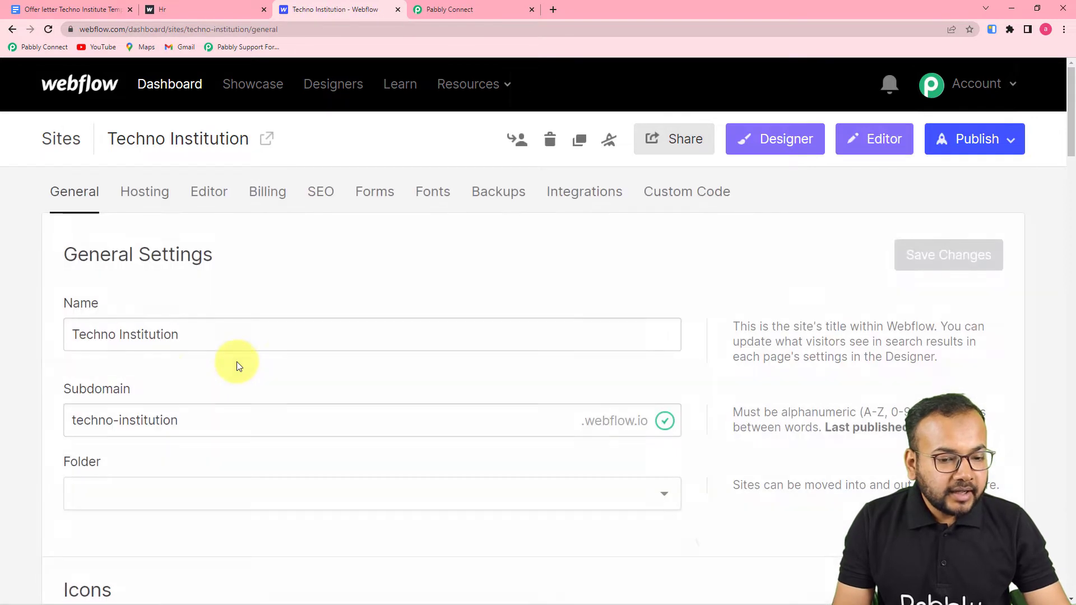
# - In the site's Integrations, start a new webhook with the Form submission trigger type
pyautogui.click(564, 196)
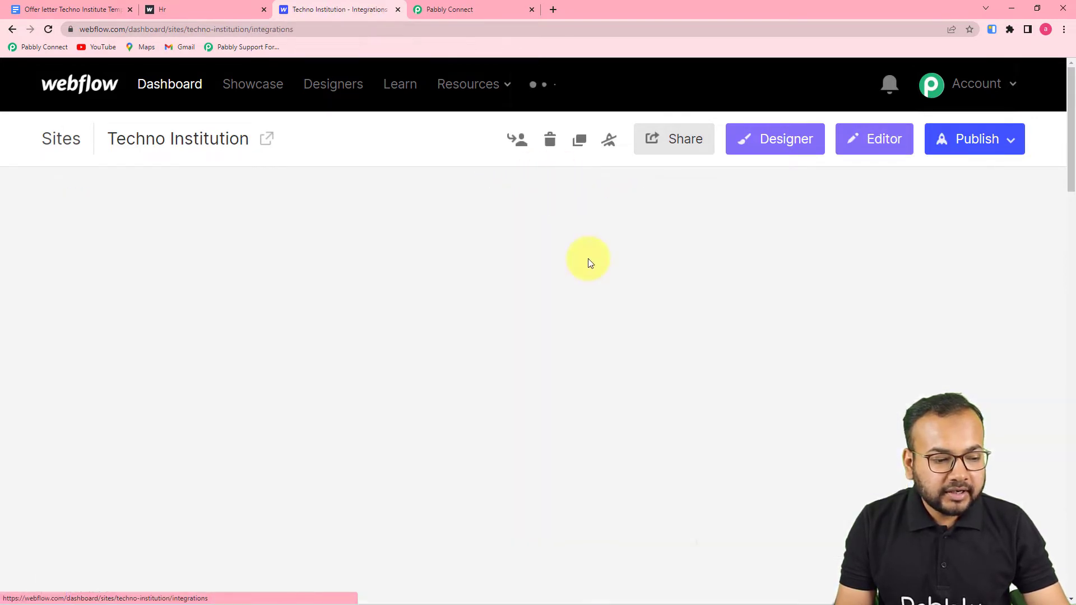
pyautogui.scroll(-2, 529, 276)
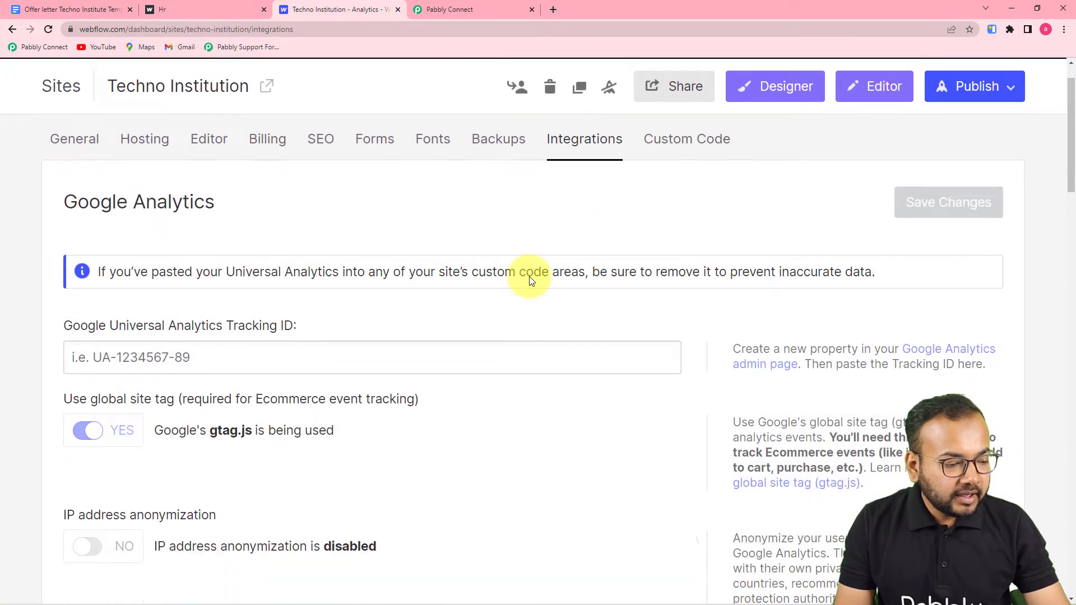
pyautogui.scroll(-10, 531, 279)
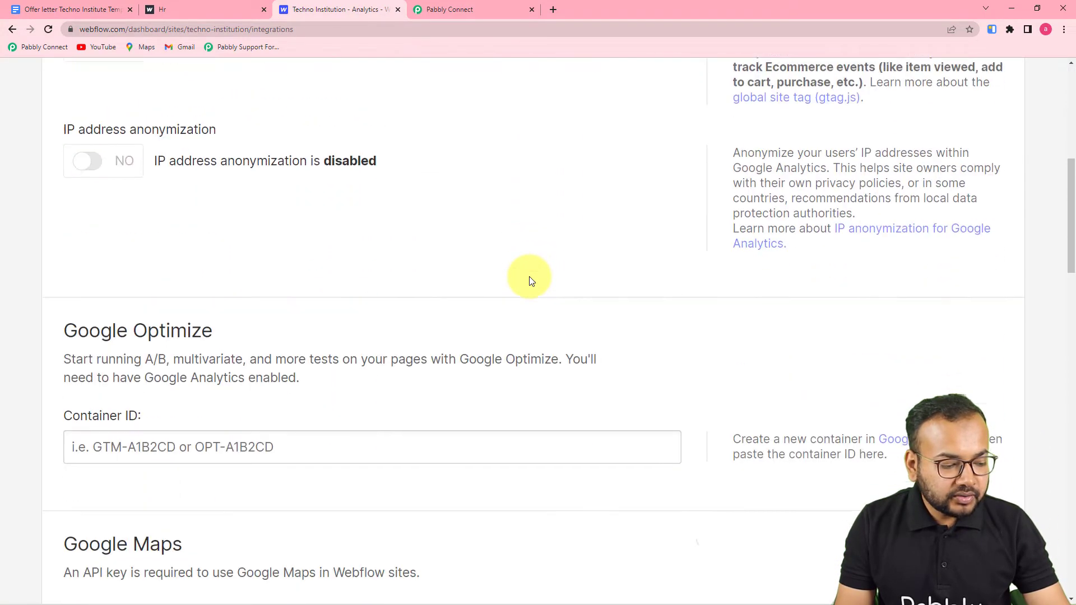
pyautogui.scroll(-10, 531, 280)
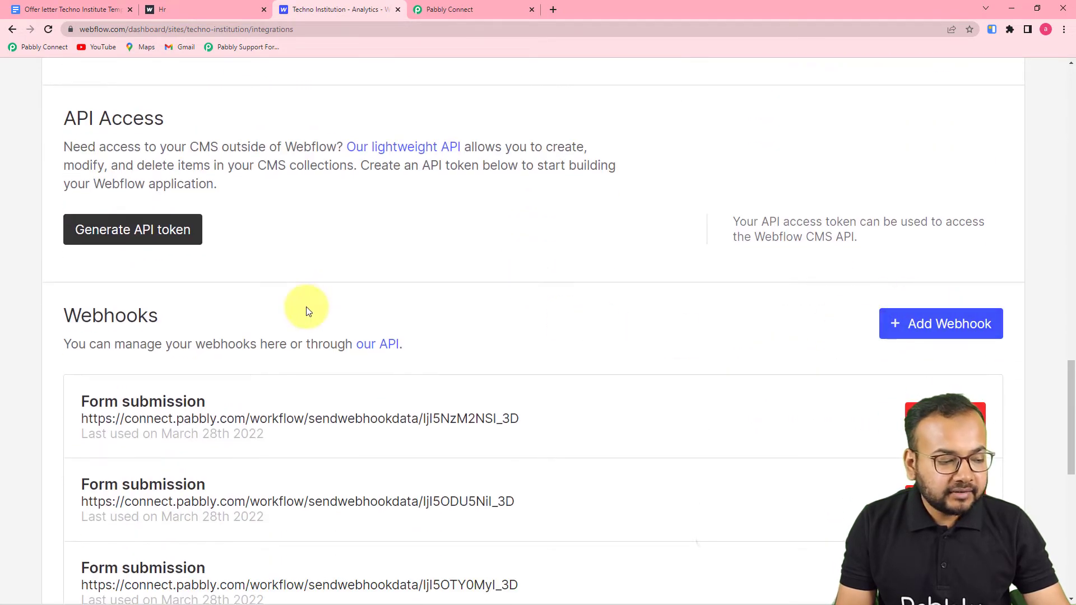
pyautogui.scroll(-2, 308, 308)
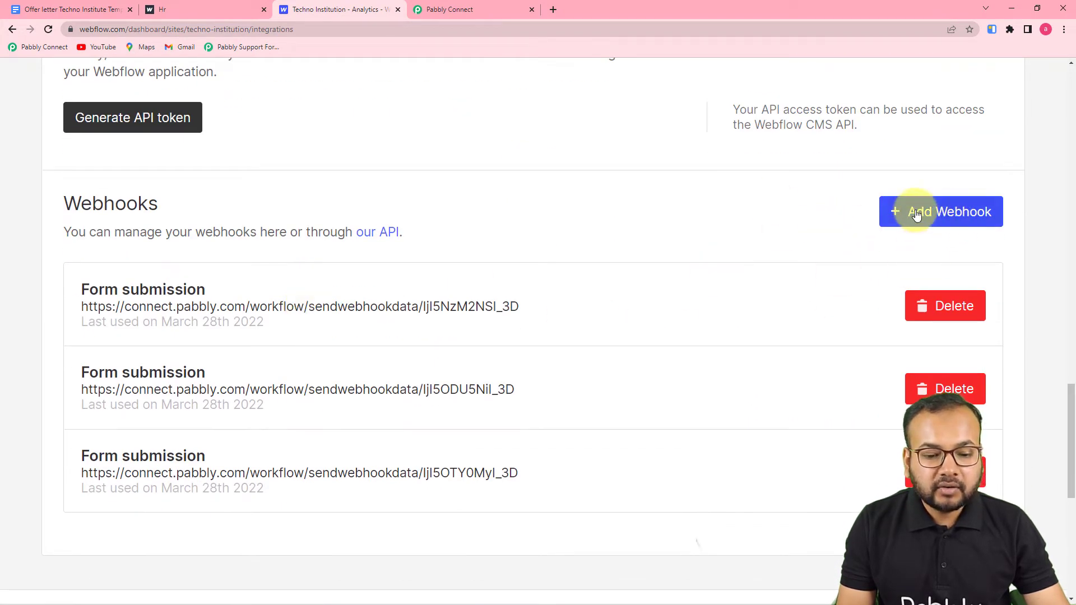
pyautogui.click(947, 218)
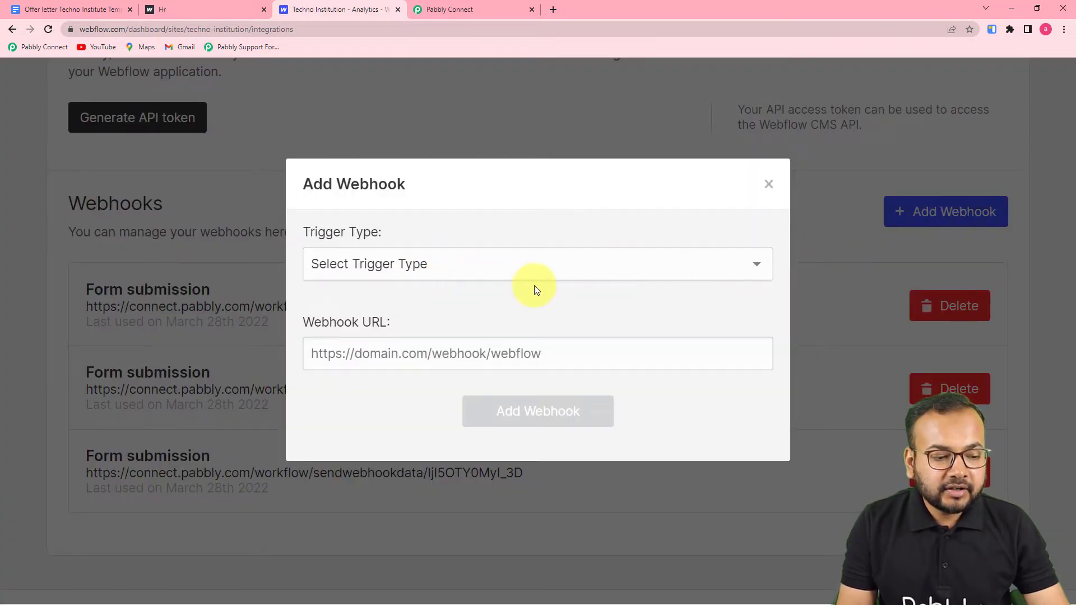
pyautogui.click(460, 279)
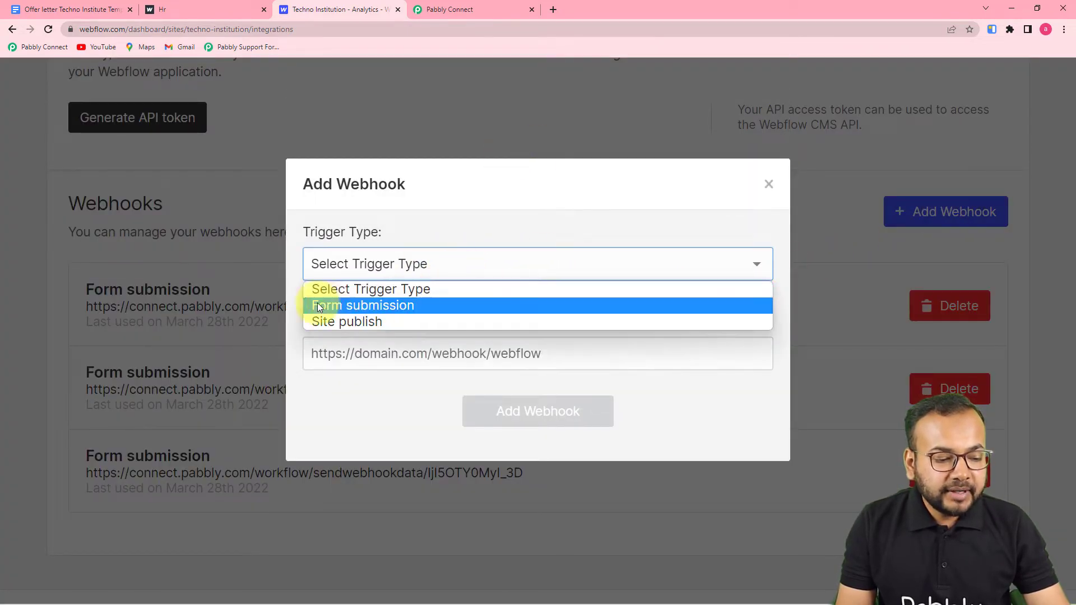
pyautogui.click(373, 305)
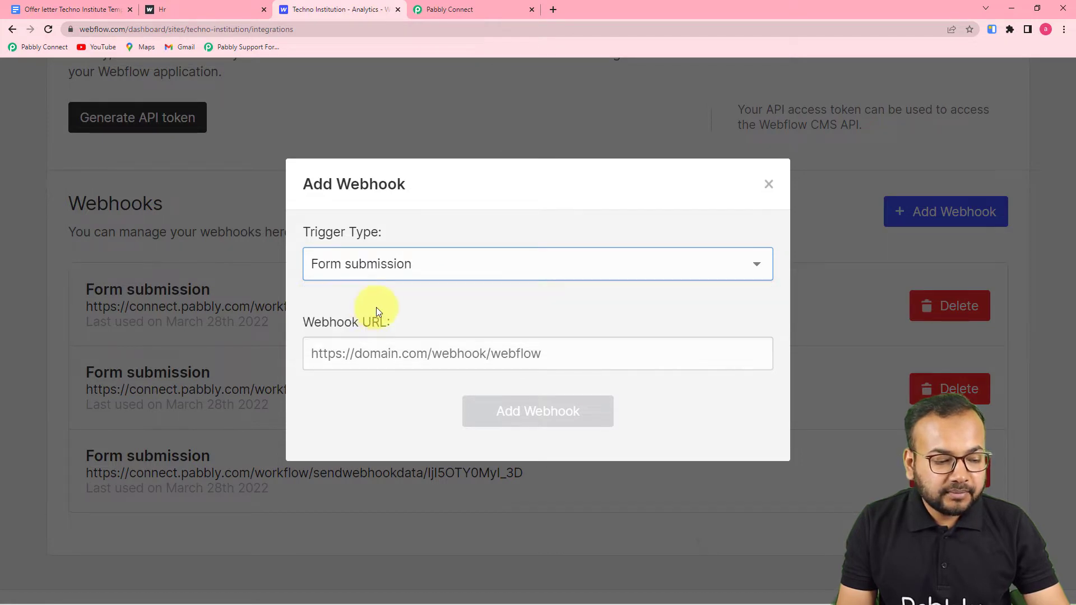
# - Copy Pabbly's webhook URL and start capturing the webhook response
pyautogui.click(379, 359)
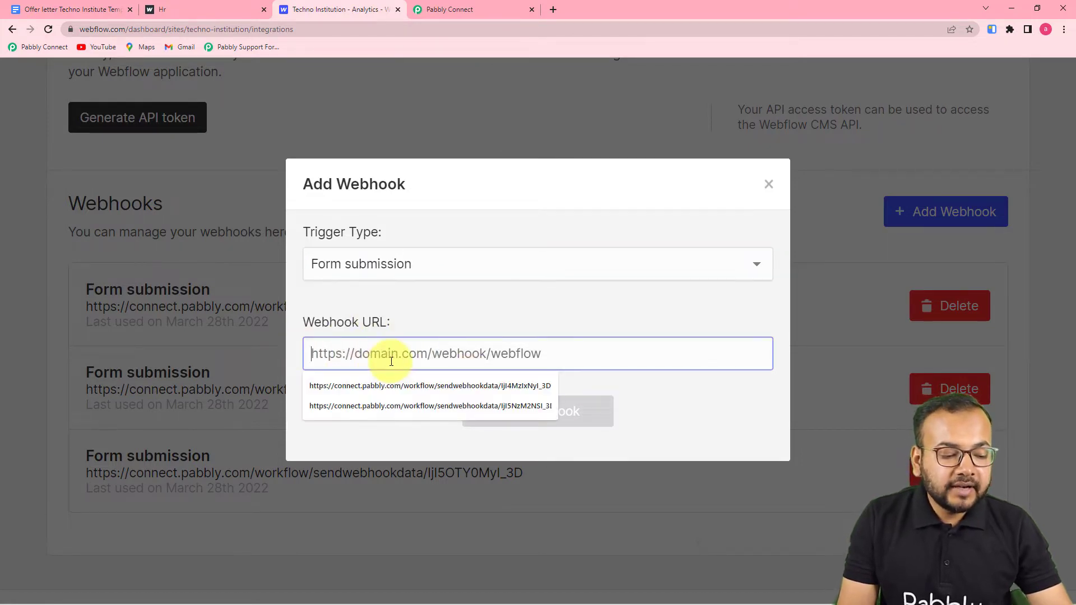
pyautogui.click(488, 14)
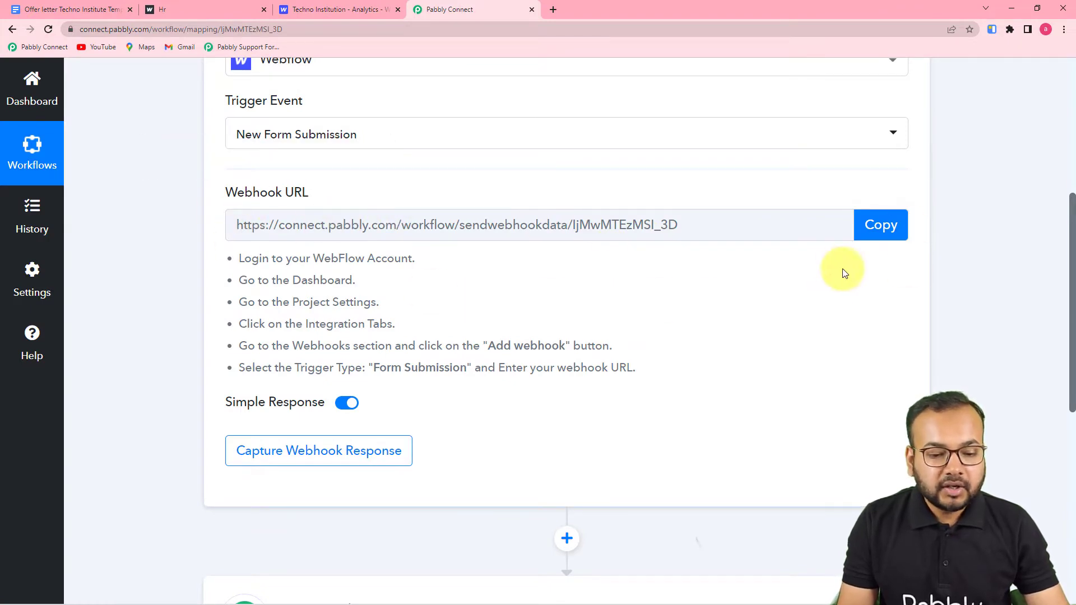
pyautogui.click(880, 230)
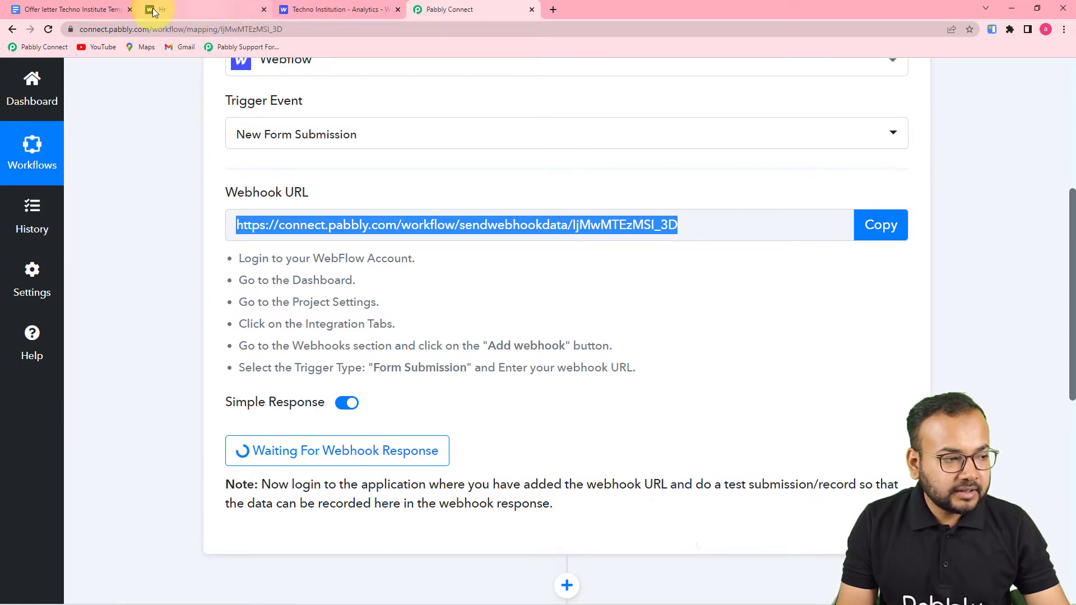
# - Paste the Pabbly webhook URL into Webflow's URL field and save the Form submission webhook
pyautogui.click(291, 13)
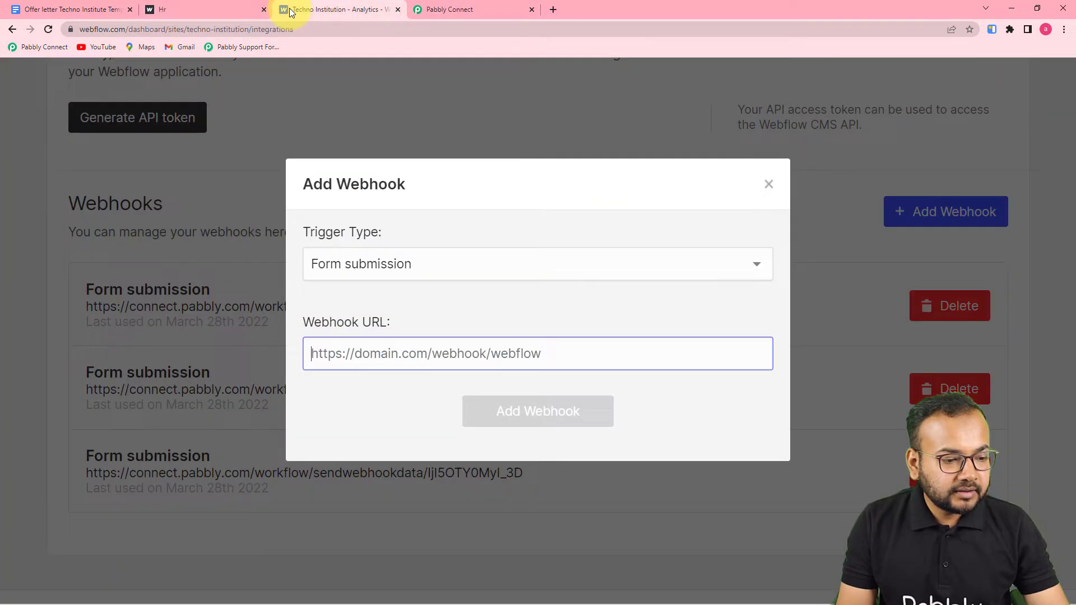
pyautogui.rightClick(325, 358)
pyautogui.click(345, 447)
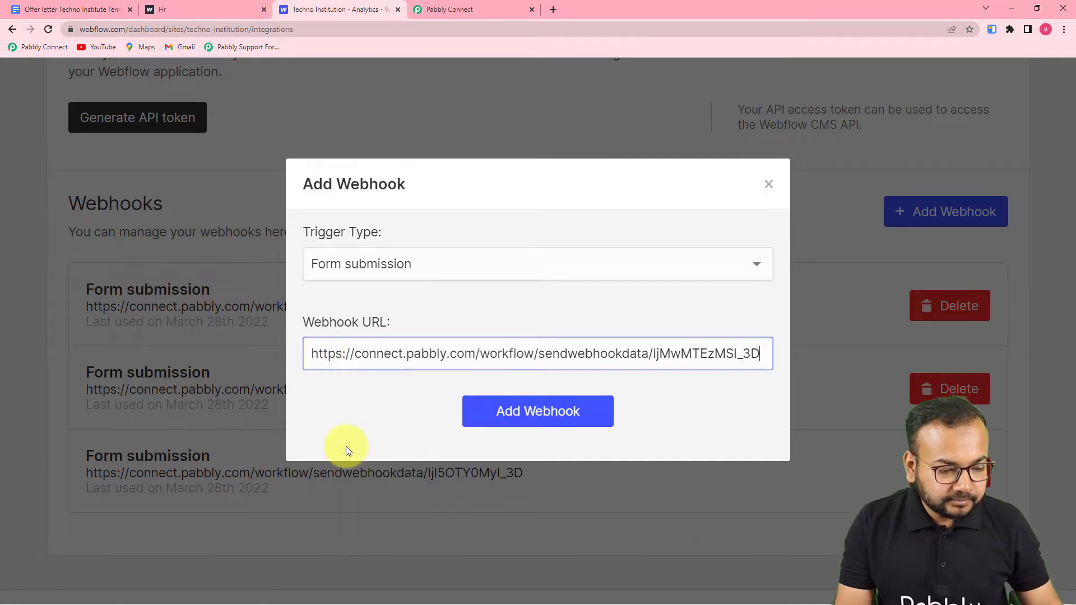
pyautogui.click(512, 412)
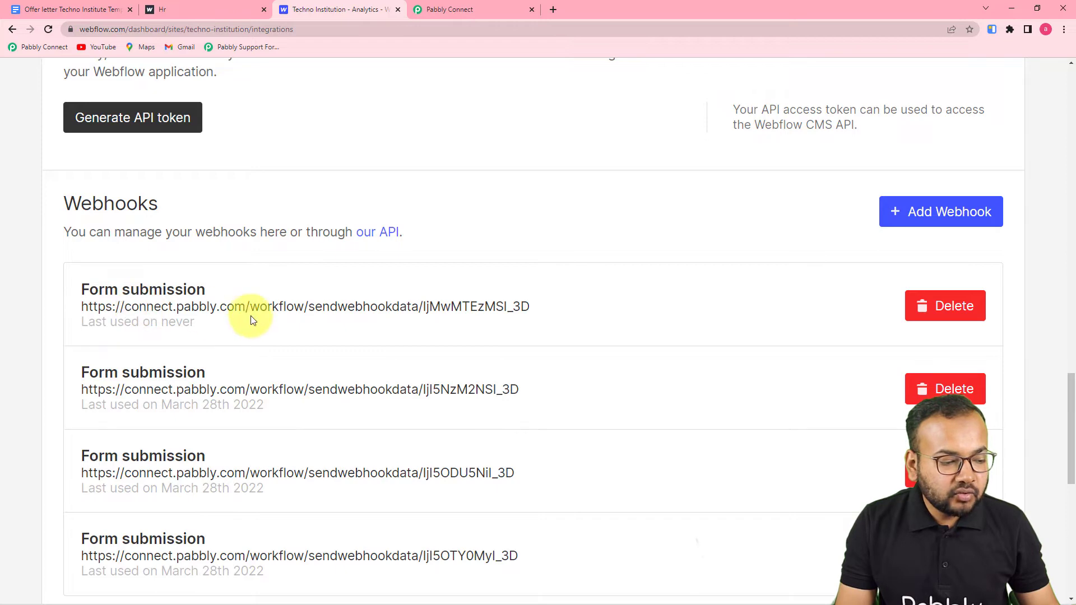
pyautogui.scroll(3, 399, 326)
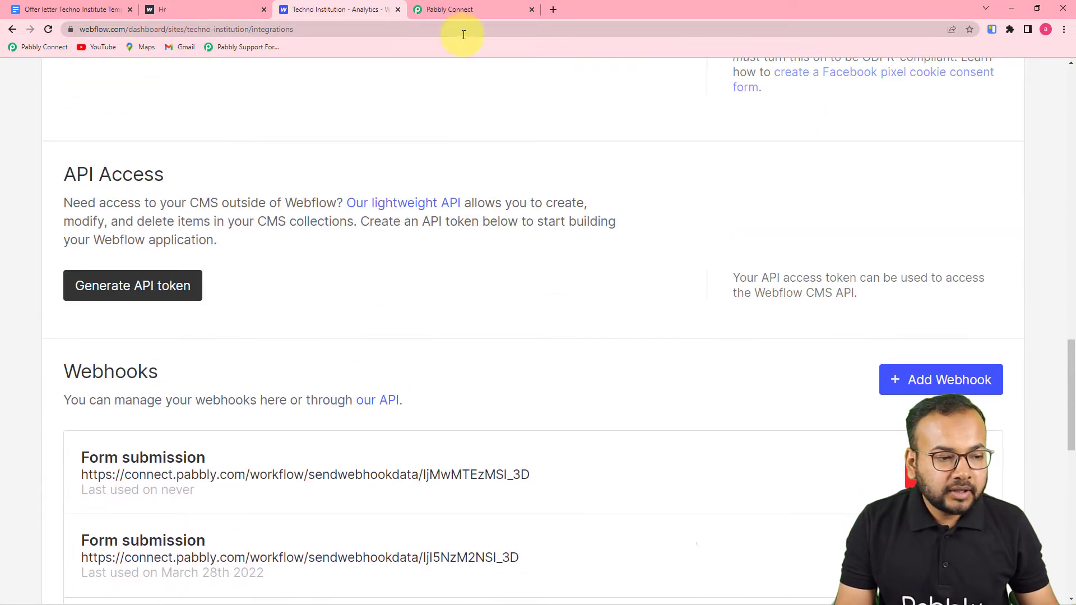
pyautogui.click(463, 9)
# - Leave Pabbly waiting for the webhook response and open the Offer Letter for Employee form
pyautogui.scroll(-1, 574, 324)
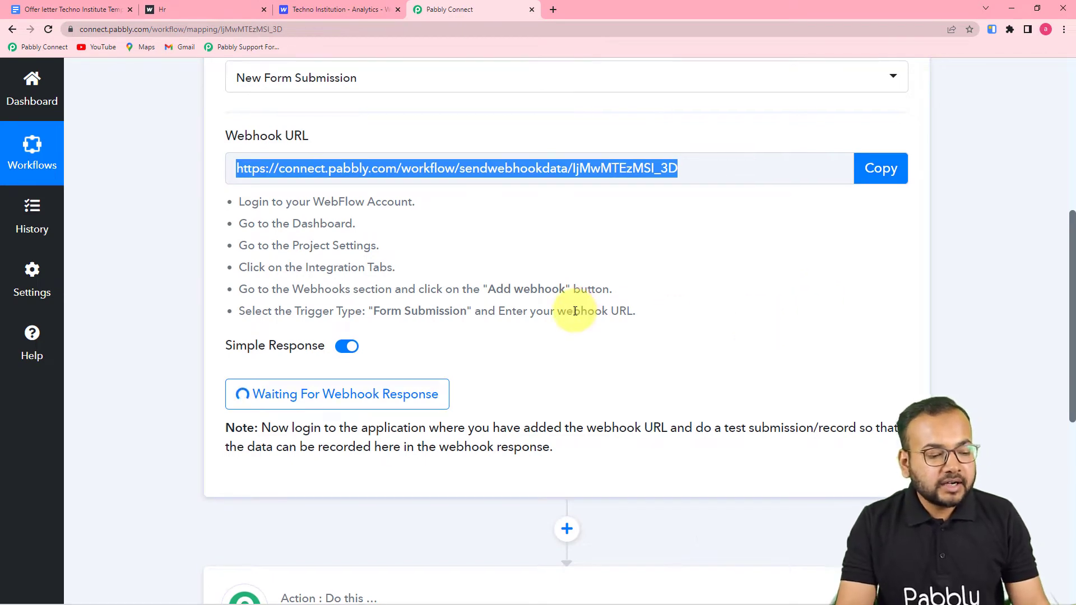
pyautogui.scroll(-3, 403, 312)
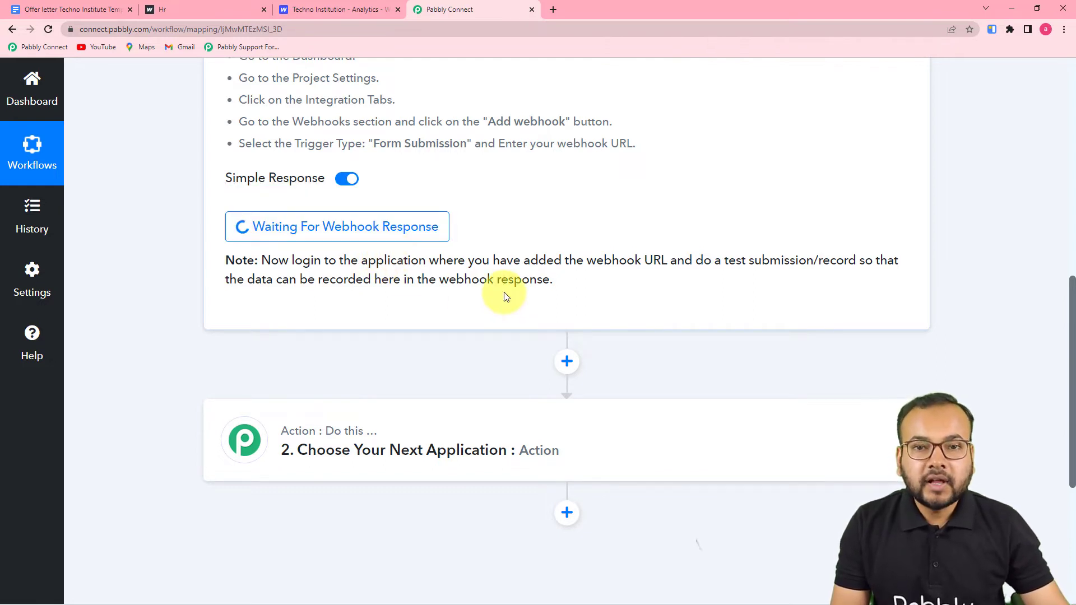
pyautogui.click(183, 11)
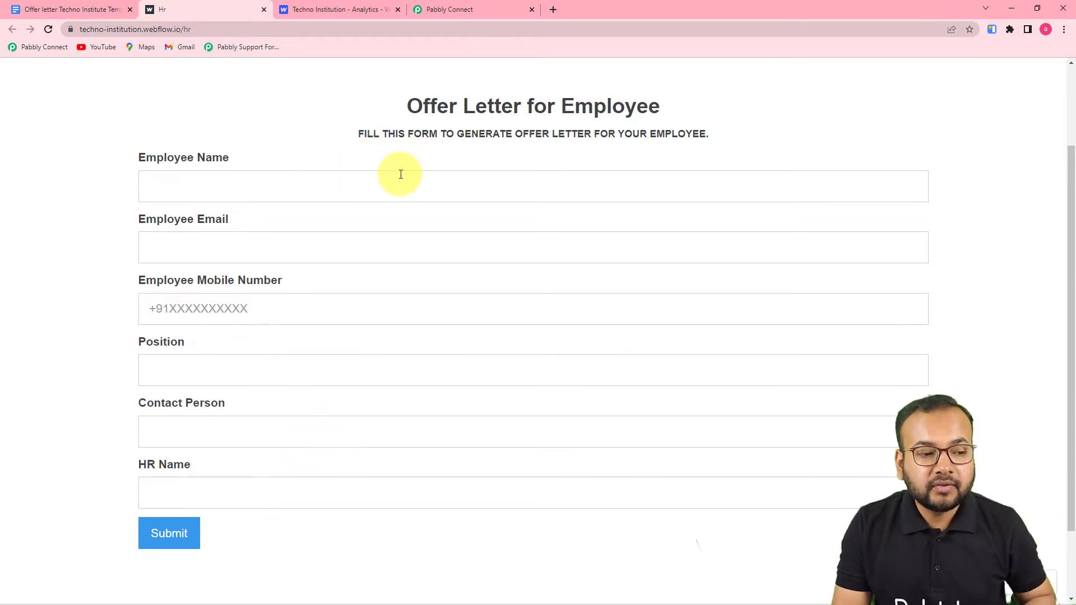
# - Check the Webflow webhooks list, then return to the offer letter form
pyautogui.click(452, 8)
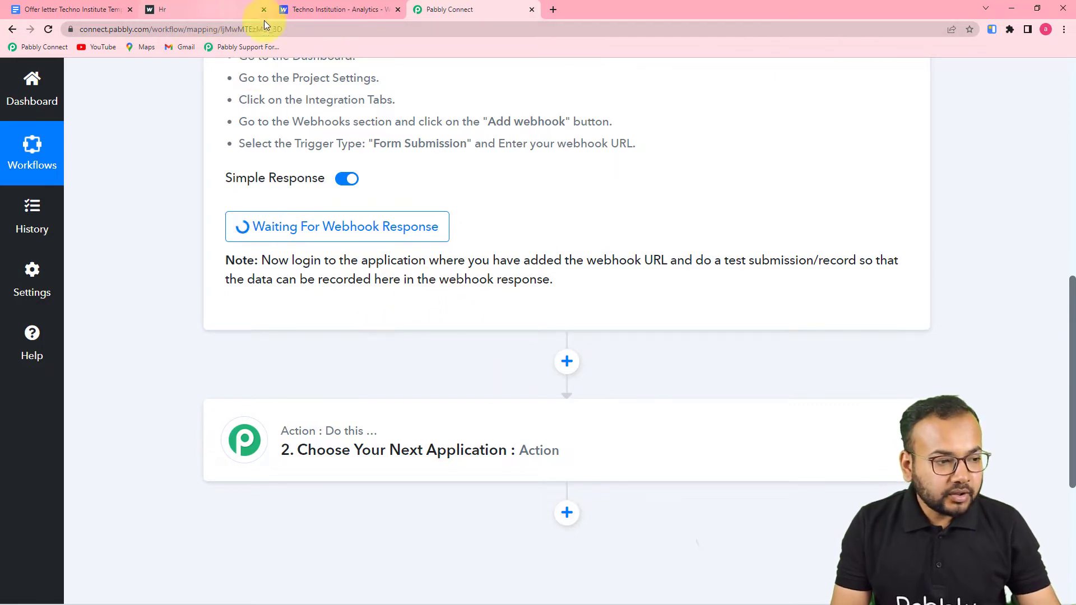
pyautogui.click(316, 16)
pyautogui.scroll(-3, 177, 140)
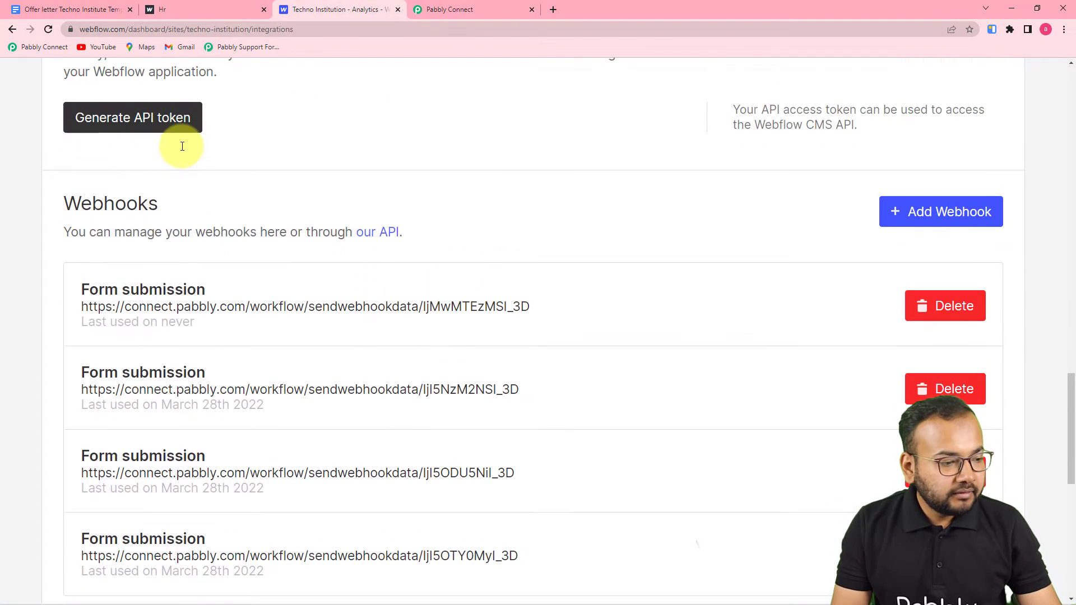
pyautogui.click(205, 8)
pyautogui.scroll(-1, 278, 185)
# - Fill in the employee's name, email, mobile number and position Marketing Head
pyautogui.click(295, 139)
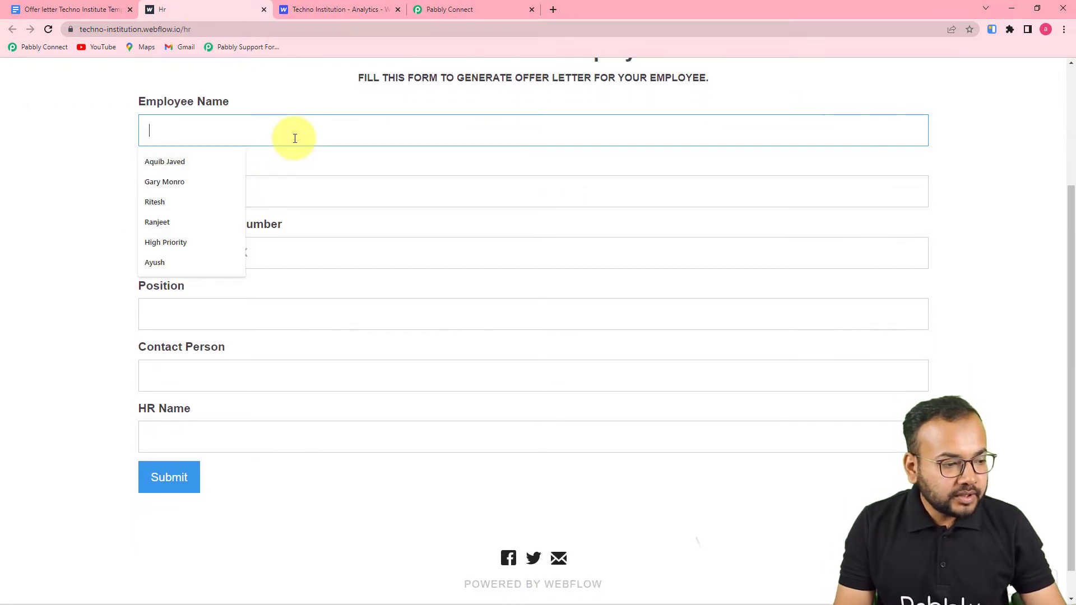
pyautogui.click(183, 189)
pyautogui.click(247, 196)
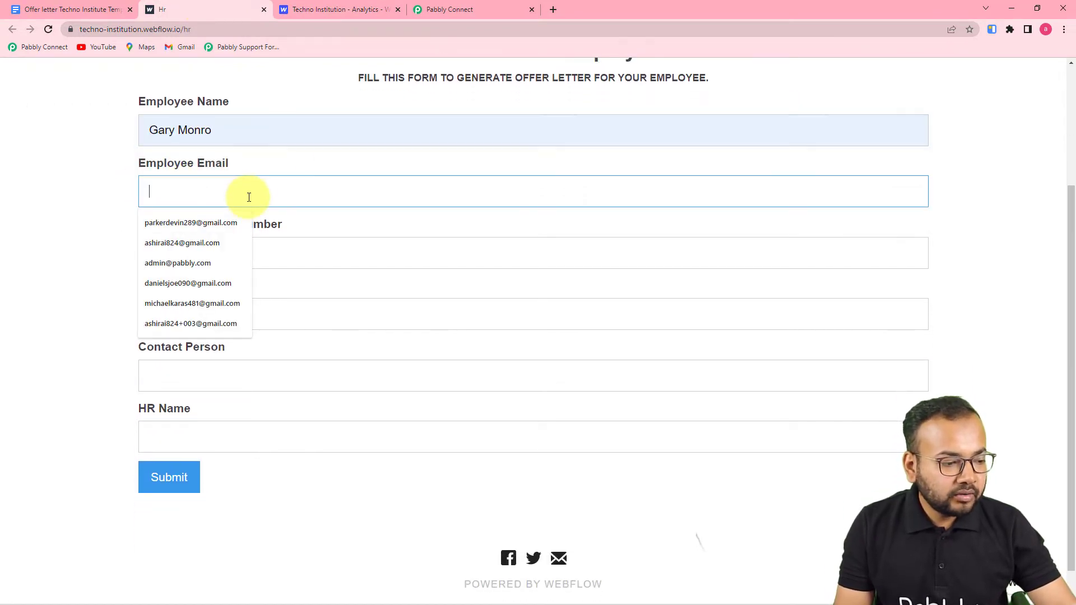
pyautogui.click(184, 300)
pyautogui.click(267, 256)
pyautogui.write('826966913')
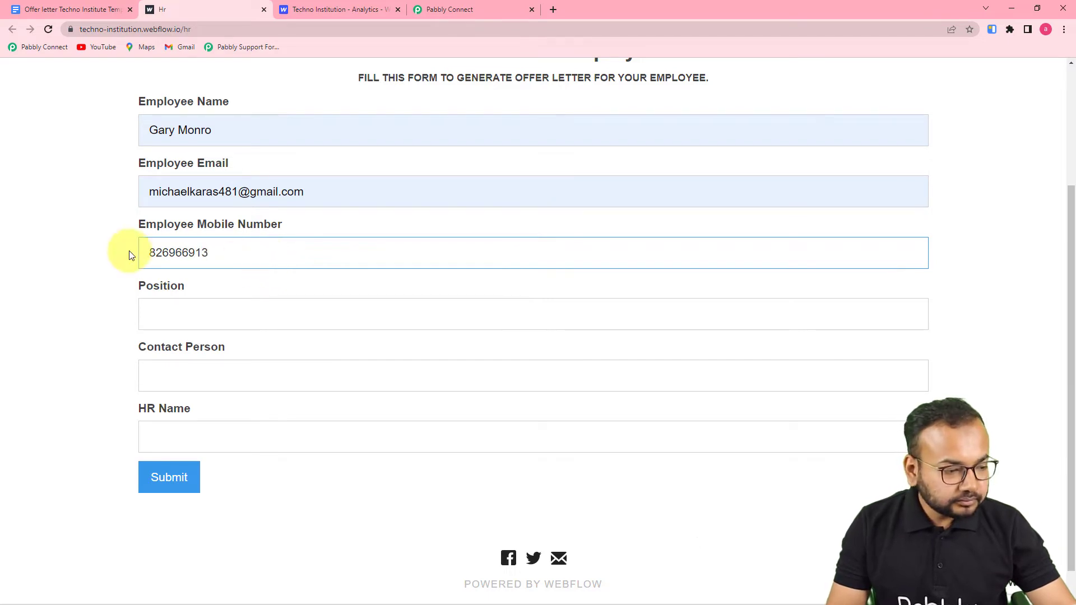
pyautogui.click(176, 312)
pyautogui.write('Marketing Head')
# - Enter the contact person and HR name, then submit the form
pyautogui.click(408, 379)
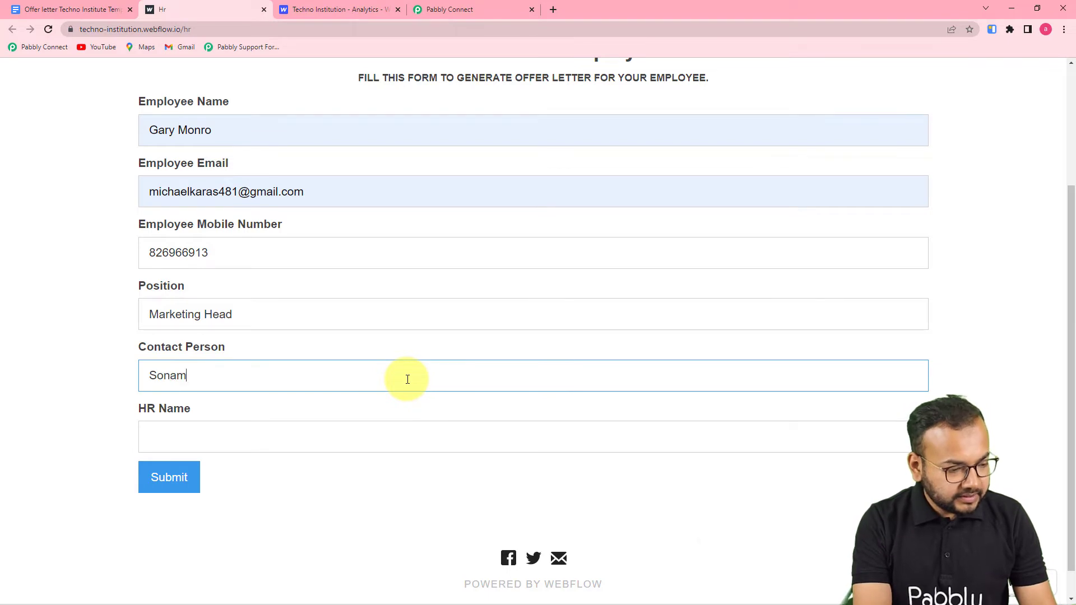
pyautogui.write('Sonam Rai')
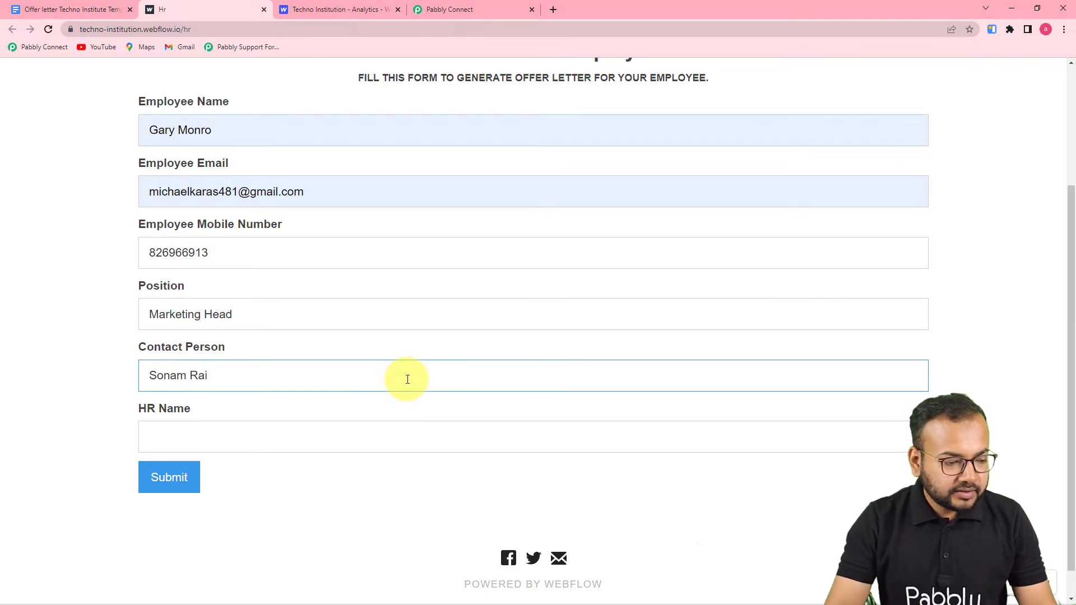
pyautogui.scroll(-1, 30, 353)
pyautogui.click(182, 403)
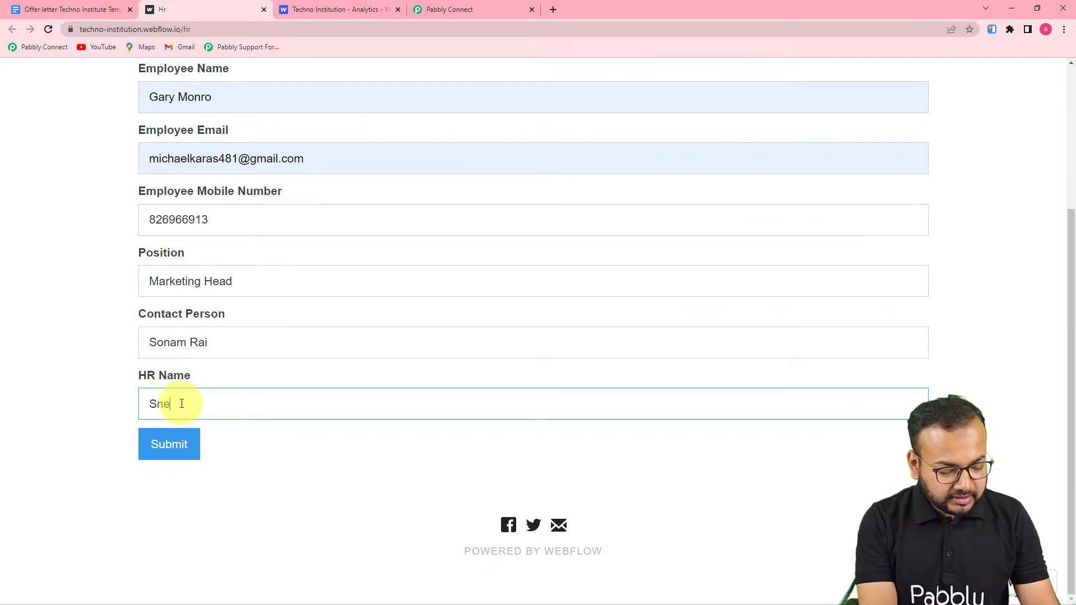
pyautogui.write('Sneha Raj')
pyautogui.click(281, 497)
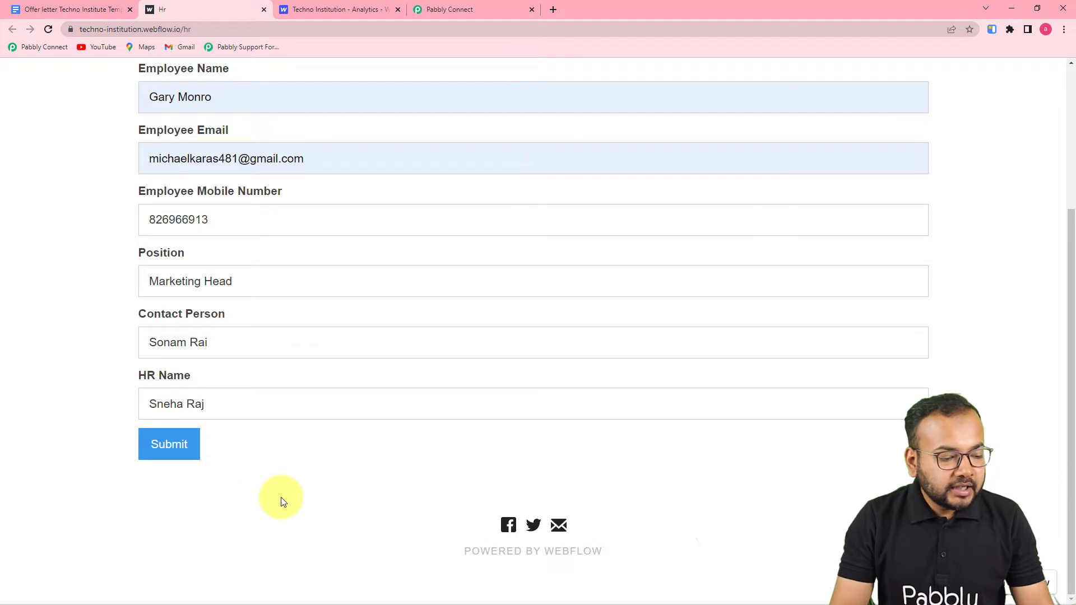
pyautogui.click(172, 446)
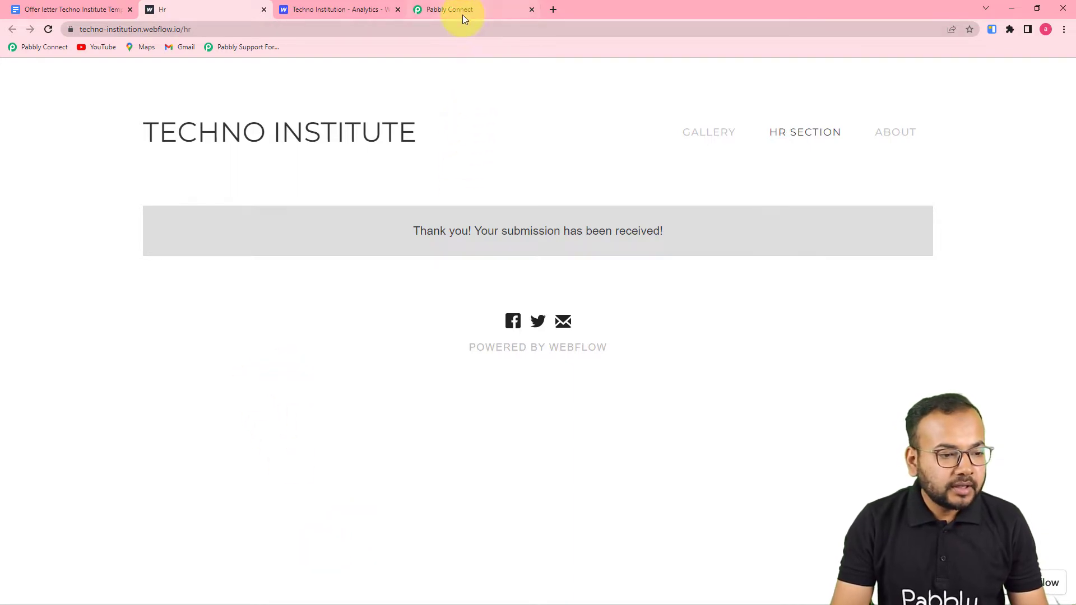
pyautogui.click(462, 15)
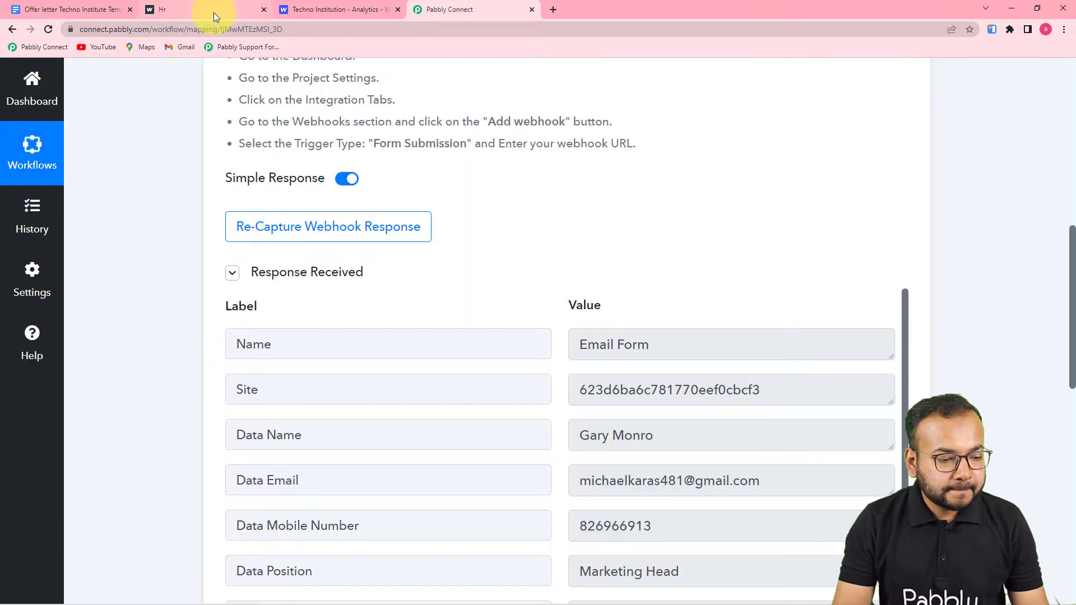
# - Scroll through the received response to verify the employee details, including position Marketing Head
pyautogui.scroll(-2, 634, 349)
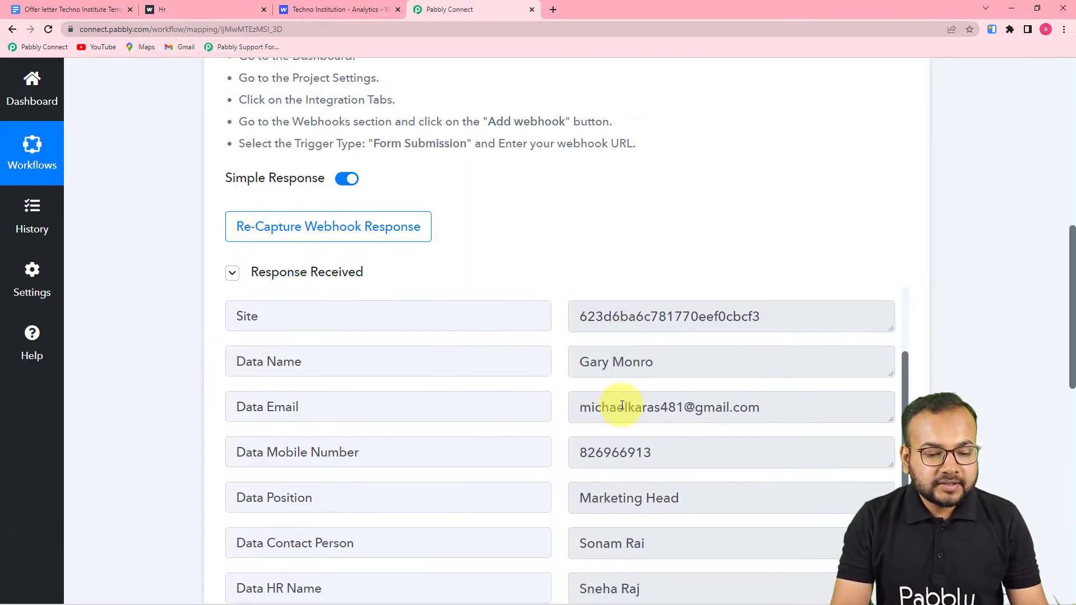
pyautogui.scroll(2, 621, 408)
pyautogui.scroll(-4, 1000, 348)
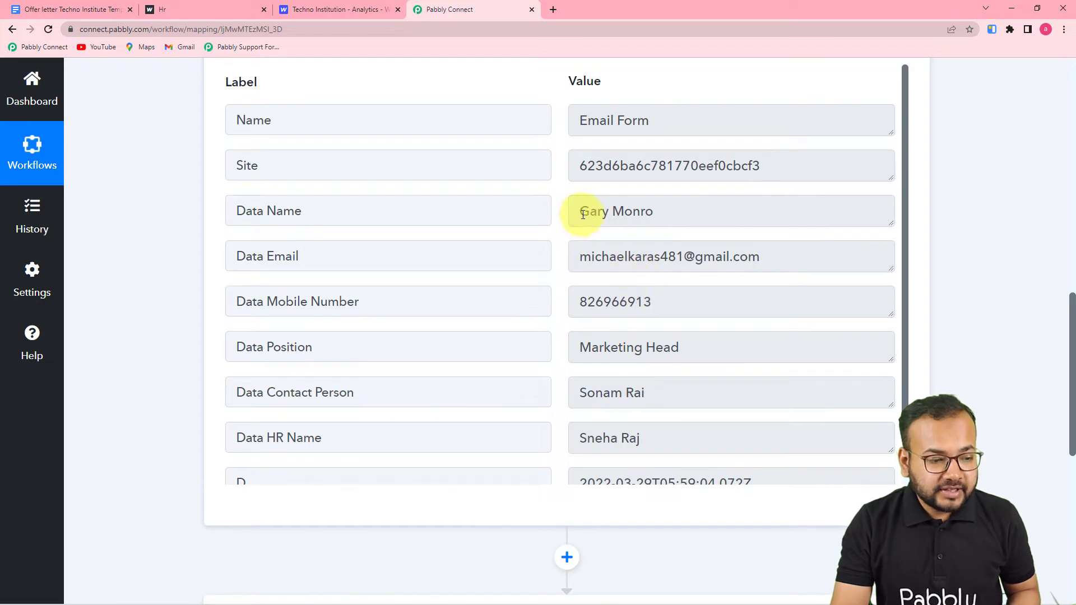
pyautogui.scroll(-2, 611, 303)
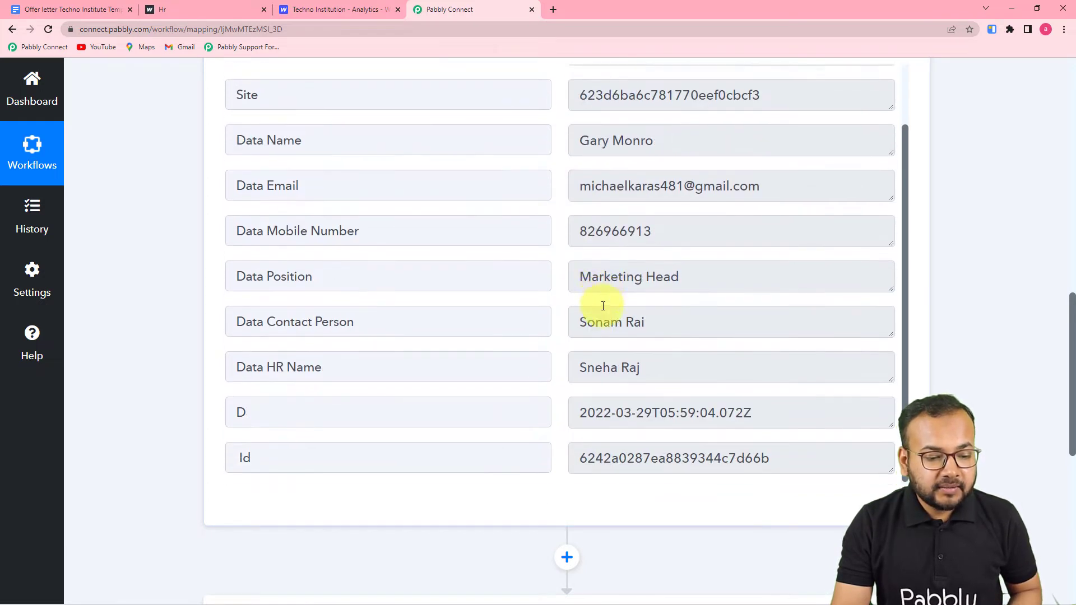
pyautogui.scroll(-4, 654, 325)
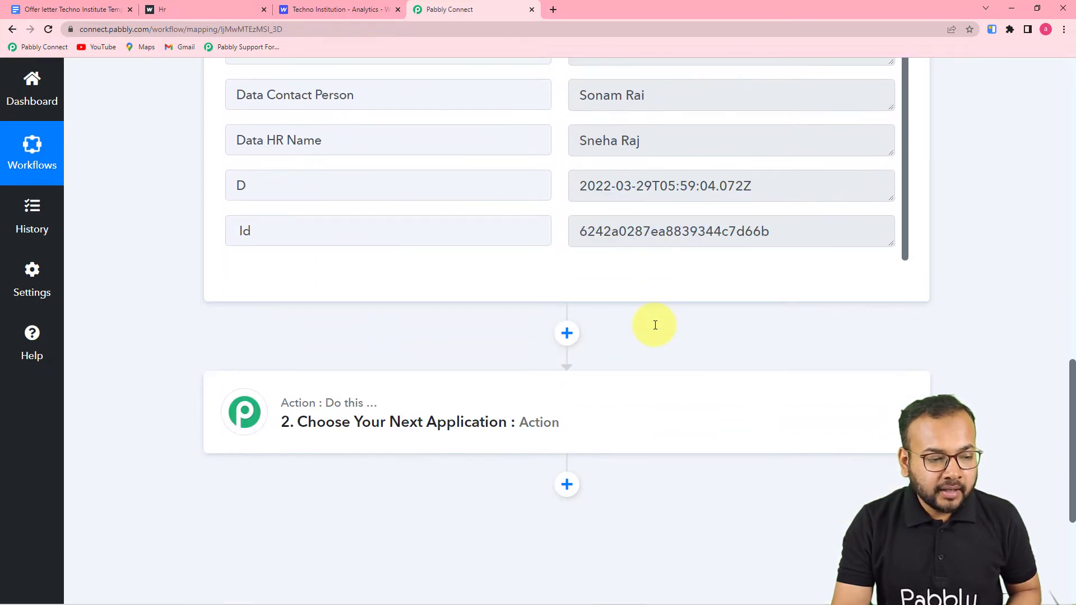
pyautogui.scroll(2, 683, 182)
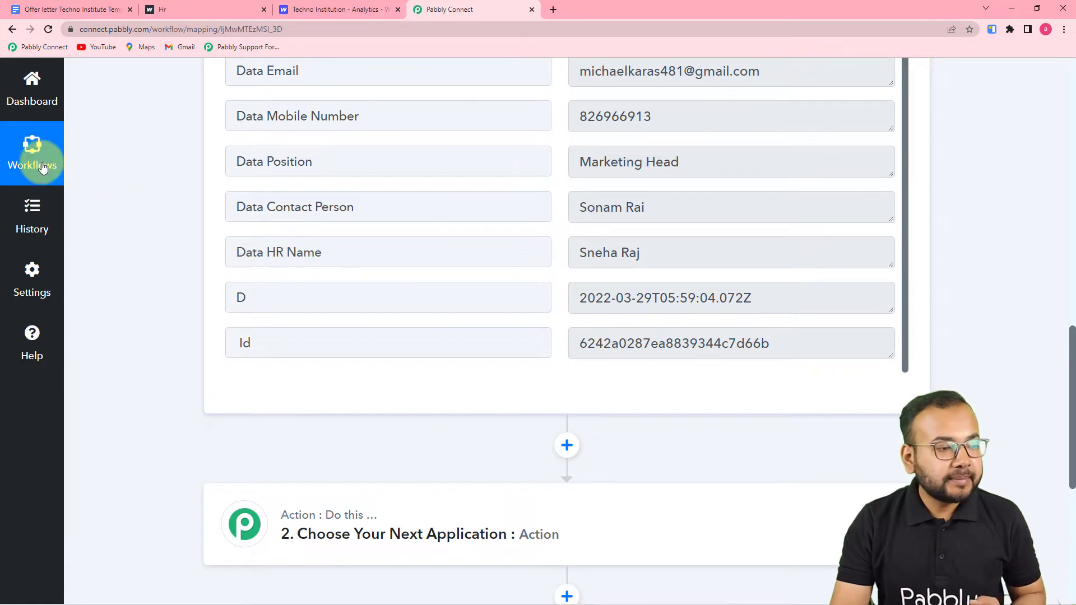
# - Open the Offer letter Google Doc and review placeholders like {{Employee Name}}, {{Position}} and {{Hr Name}}
pyautogui.click(106, 11)
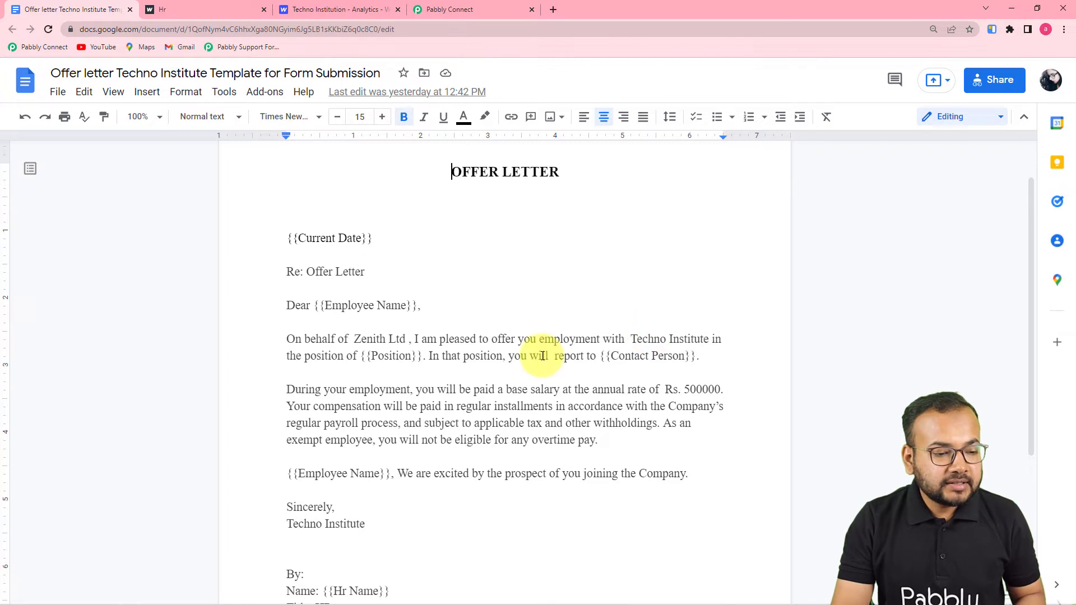
pyautogui.scroll(-1, 542, 355)
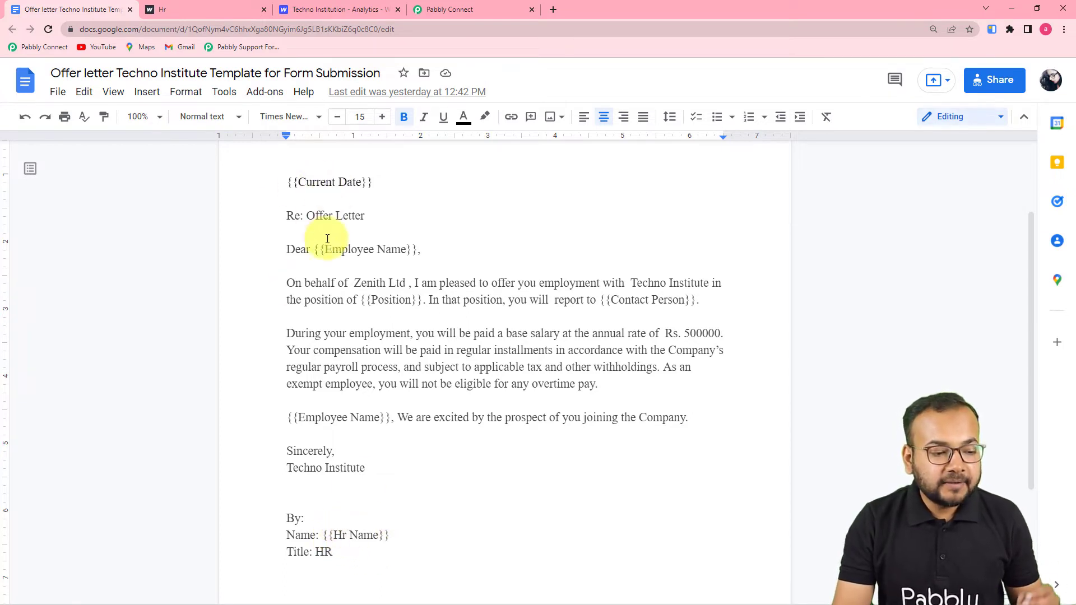
pyautogui.scroll(2, 367, 265)
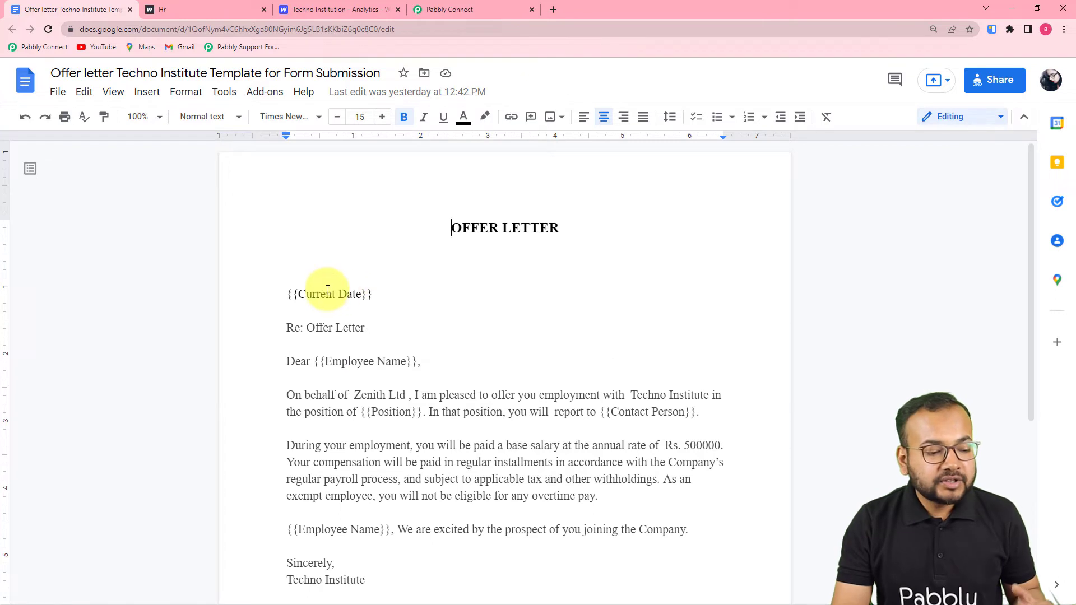
pyautogui.scroll(-2, 322, 291)
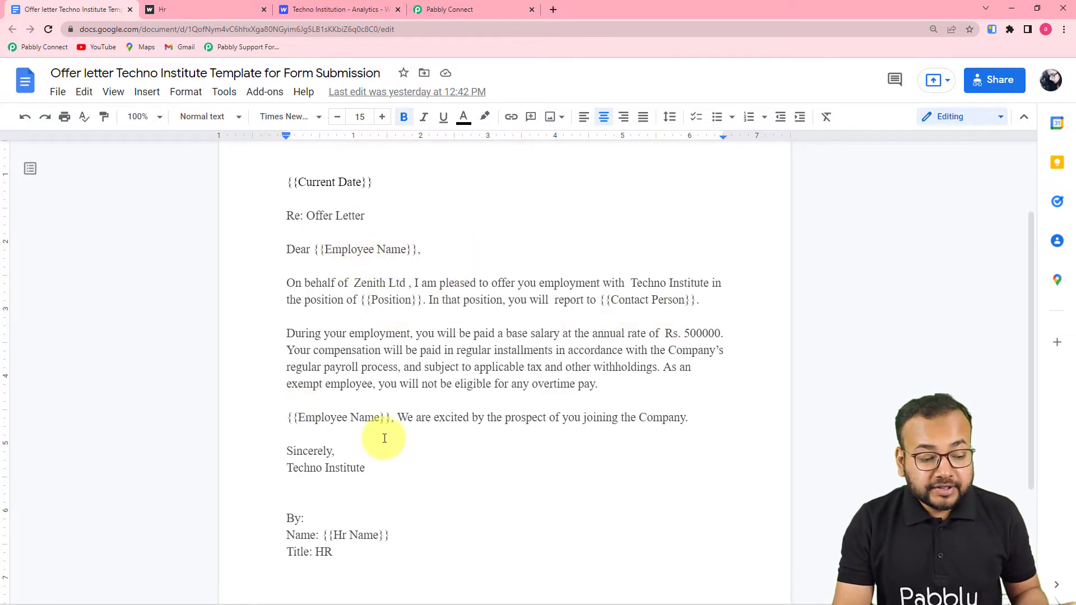
pyautogui.scroll(2, 456, 469)
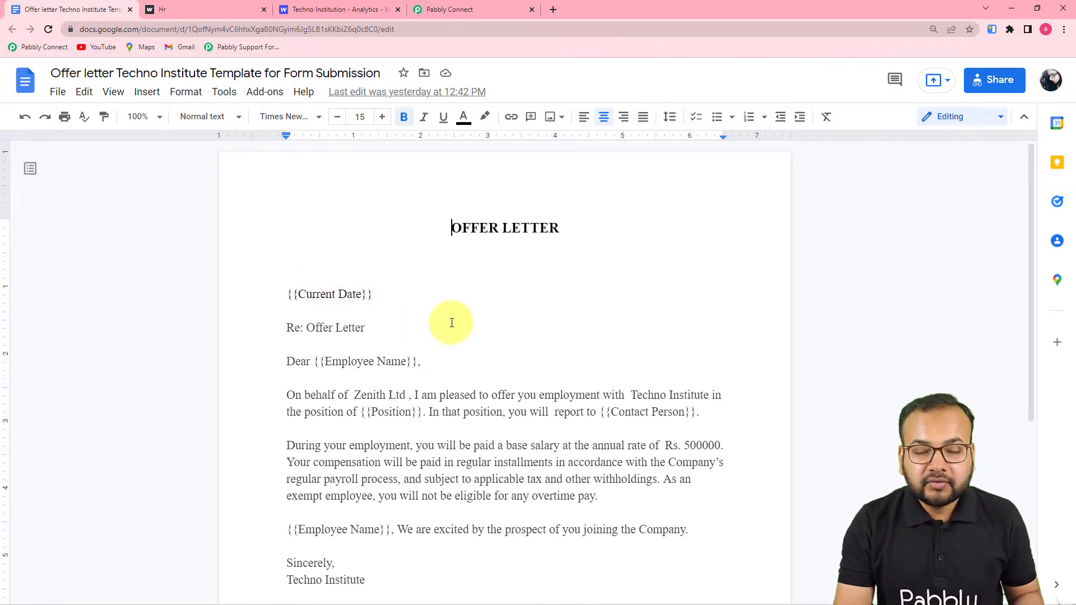
# - Search 'goo' and pick Google Docs as the app for the second action step
pyautogui.click(459, 11)
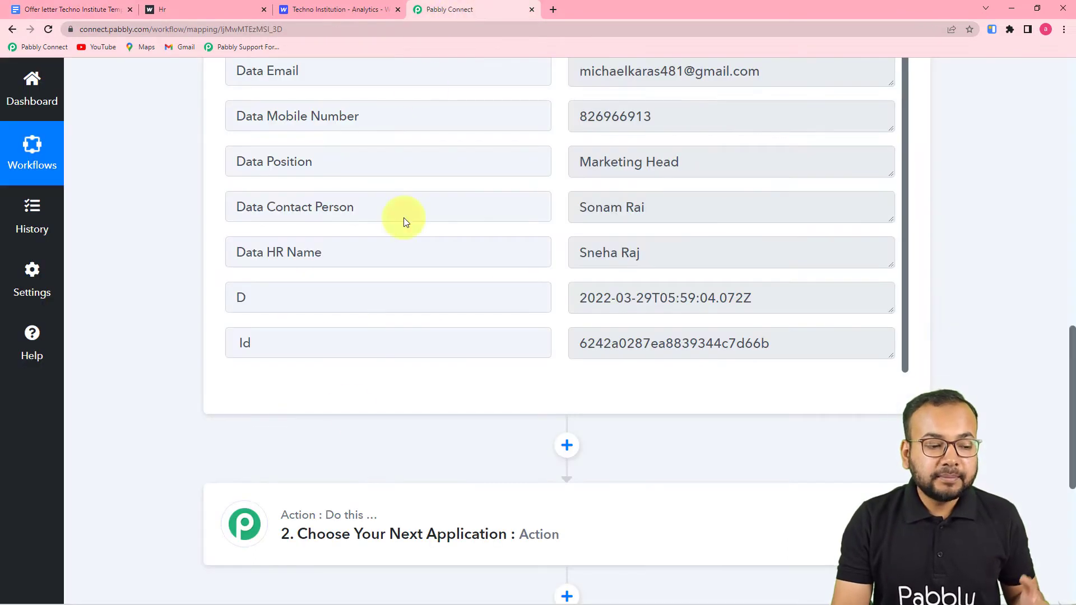
pyautogui.scroll(-5, 152, 252)
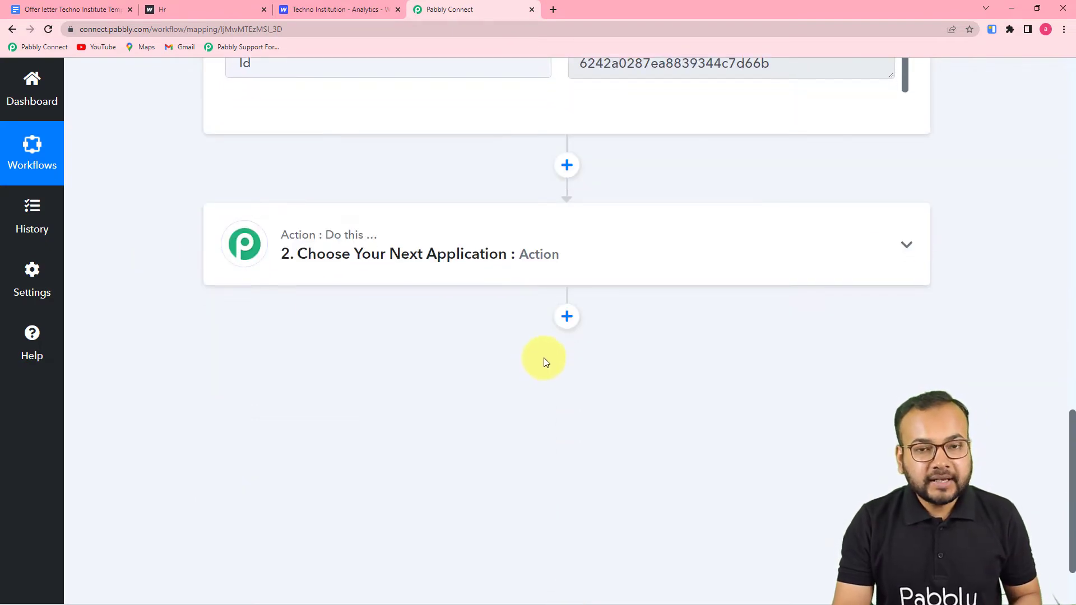
pyautogui.click(455, 250)
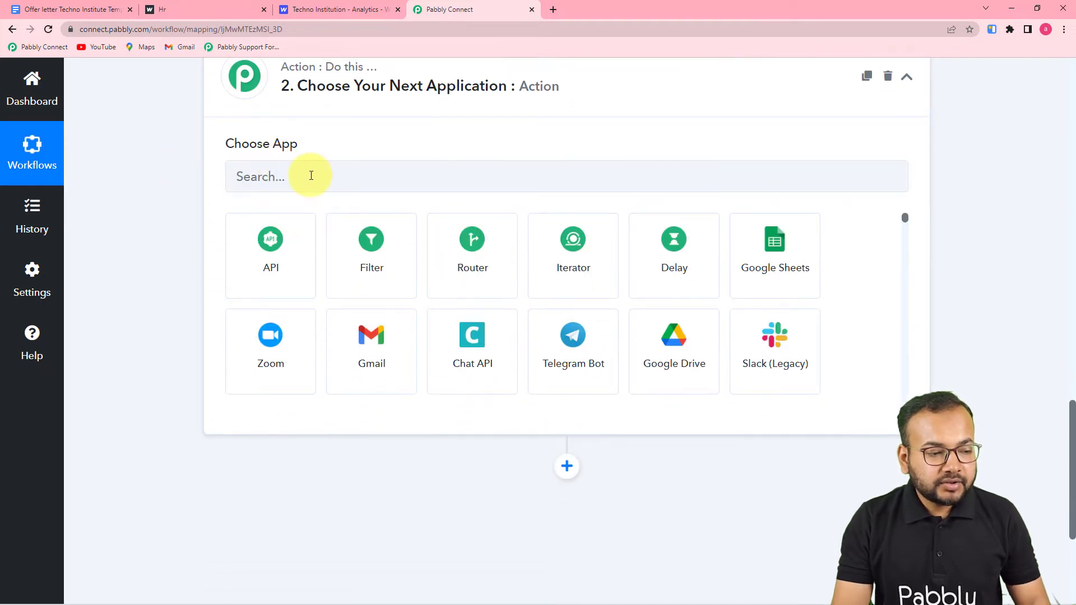
pyautogui.click(311, 176)
pyautogui.write('googl')
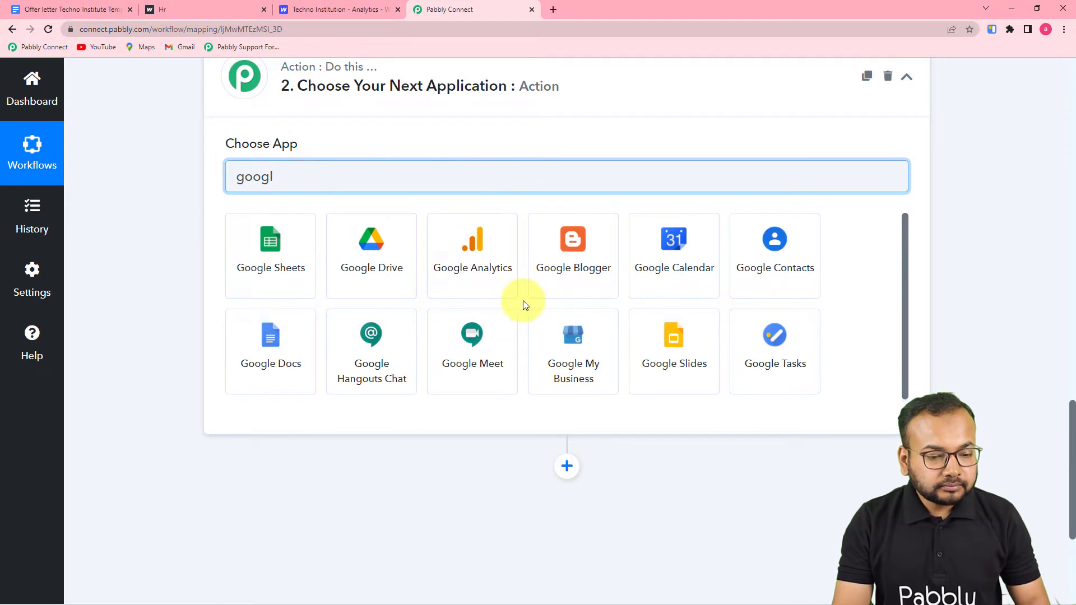
pyautogui.click(260, 350)
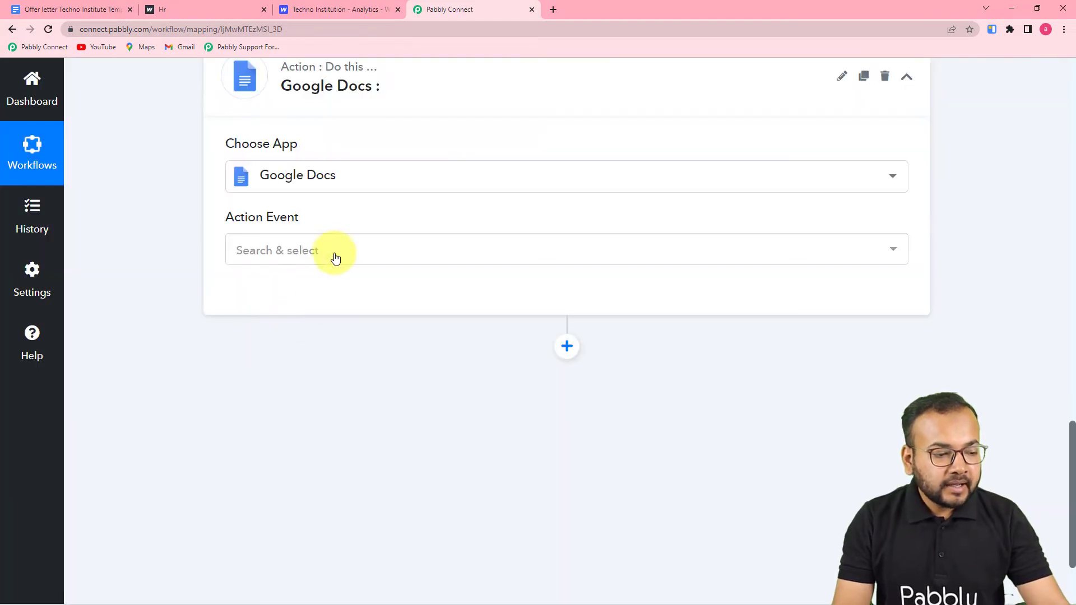
# - Choose the Create Document from Template action event and connect it
pyautogui.click(336, 257)
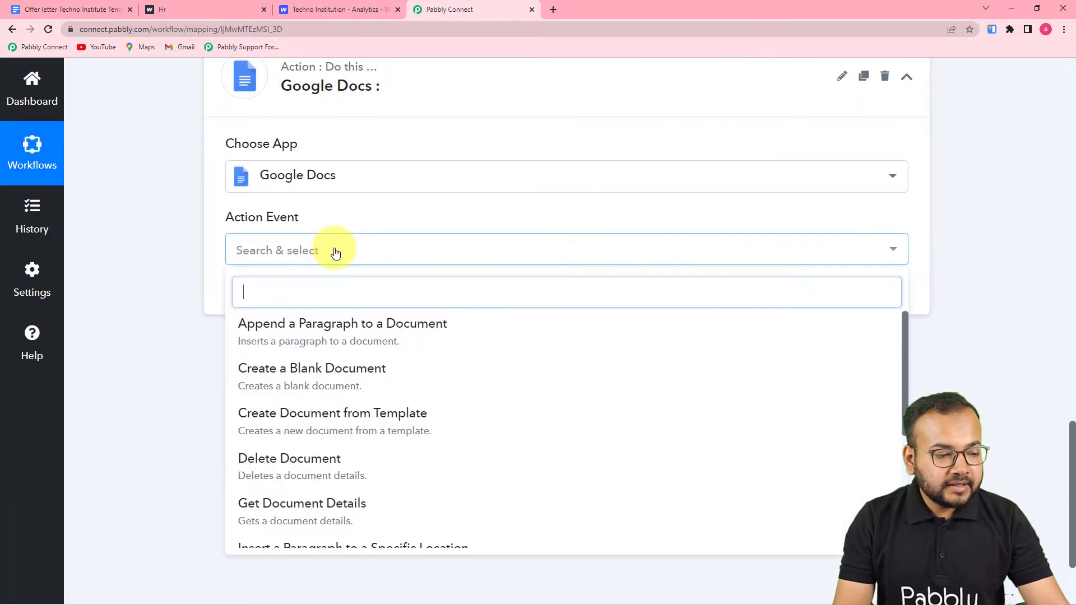
pyautogui.click(347, 417)
pyautogui.click(271, 296)
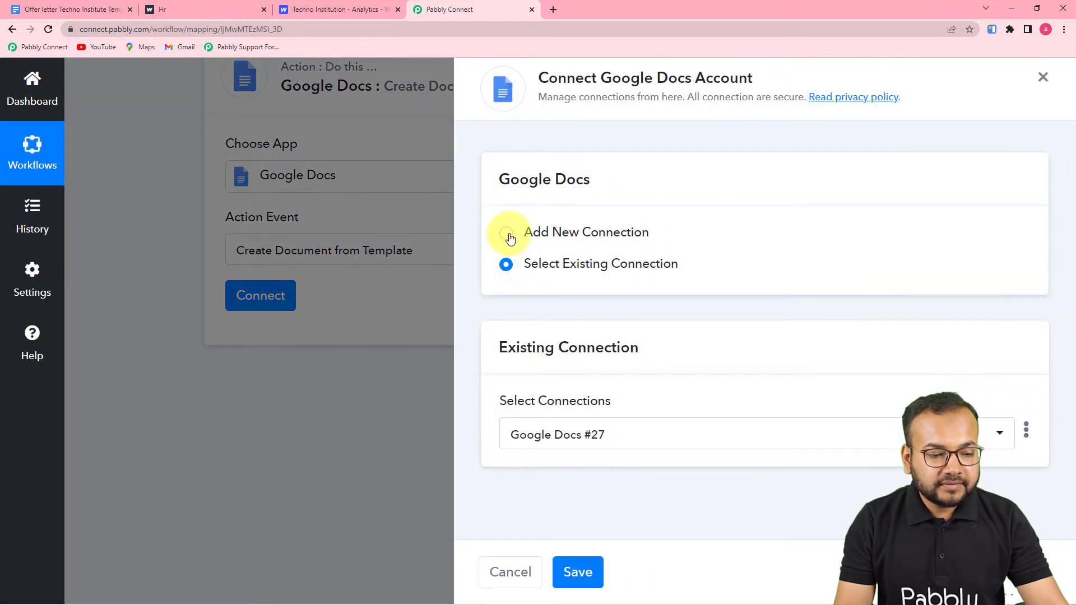
# - Add a new Google Docs connection by signing into the Google account and granting Pabbly access
pyautogui.click(507, 241)
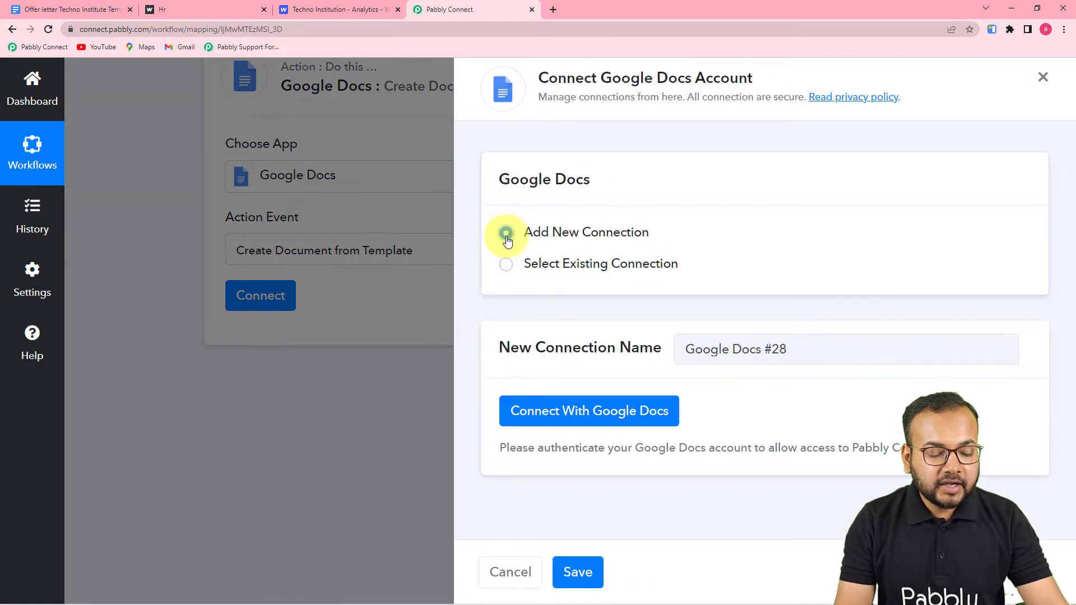
pyautogui.click(540, 411)
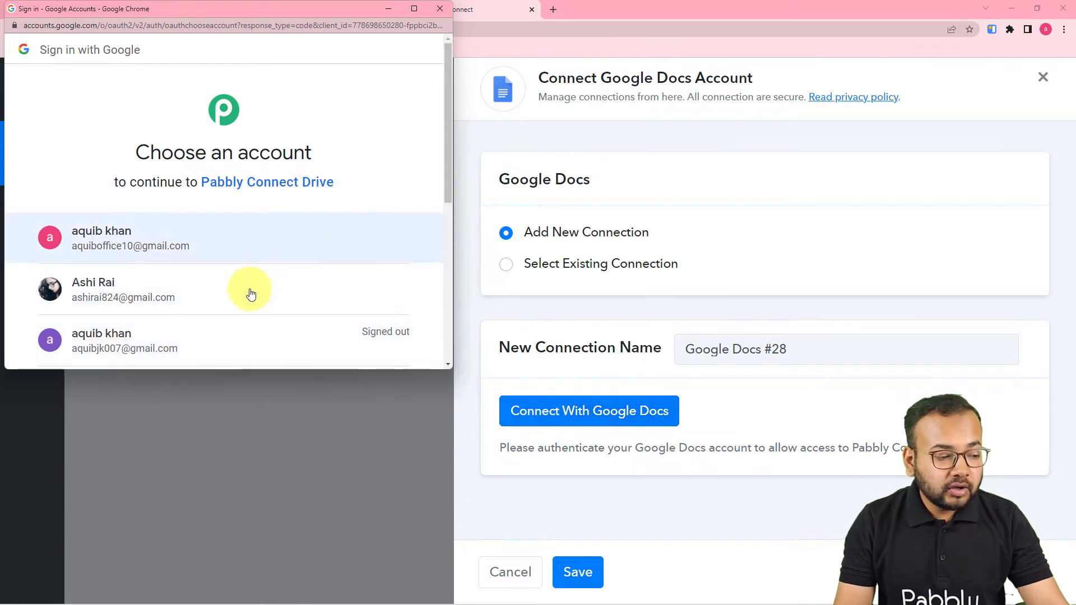
pyautogui.click(162, 291)
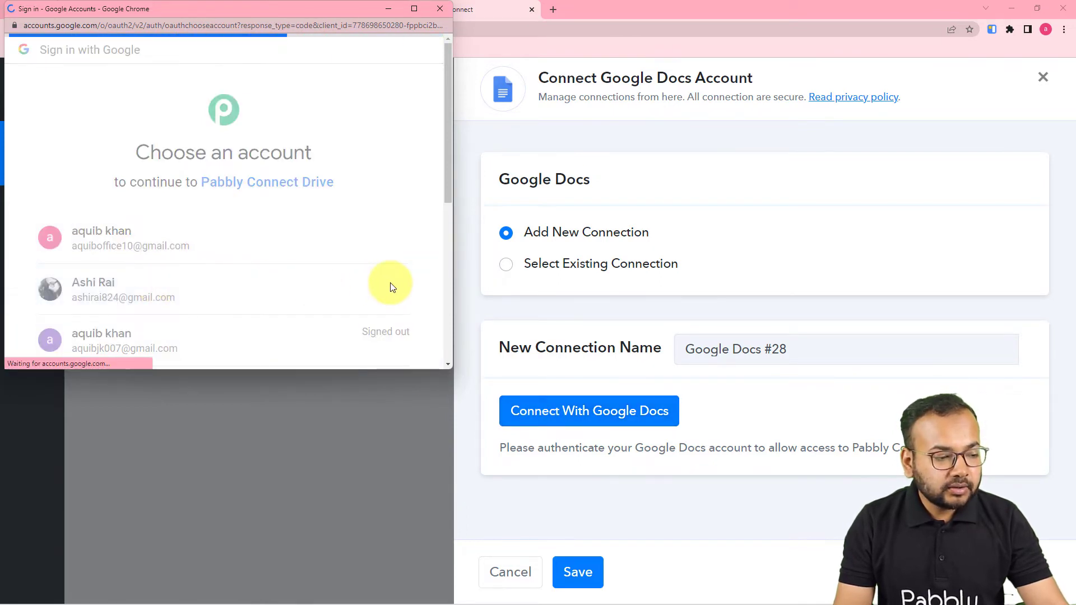
pyautogui.scroll(-2, 393, 287)
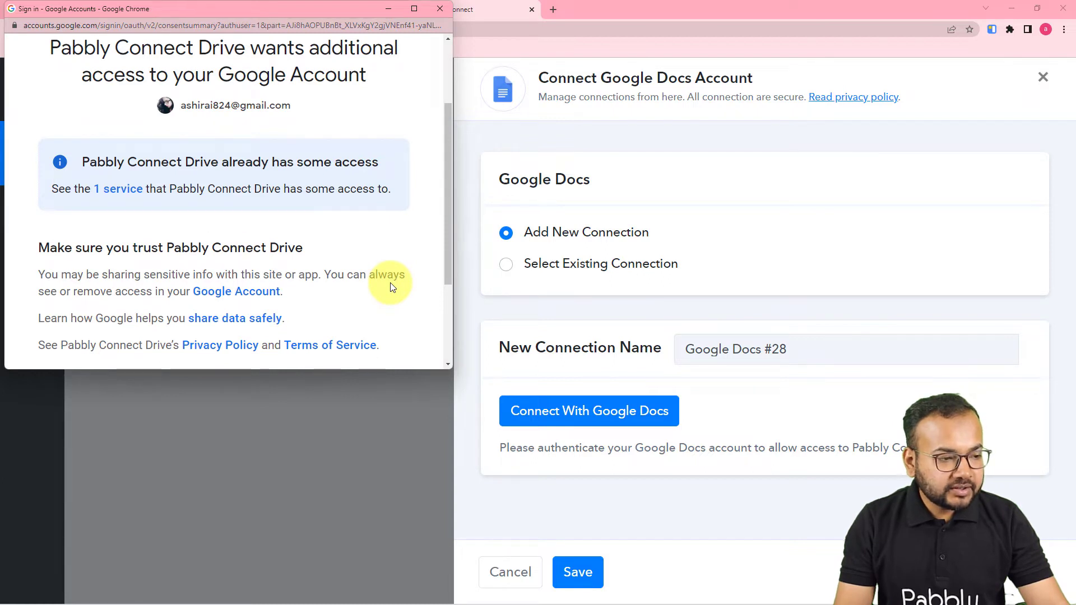
pyautogui.scroll(-3, 390, 283)
pyautogui.click(314, 258)
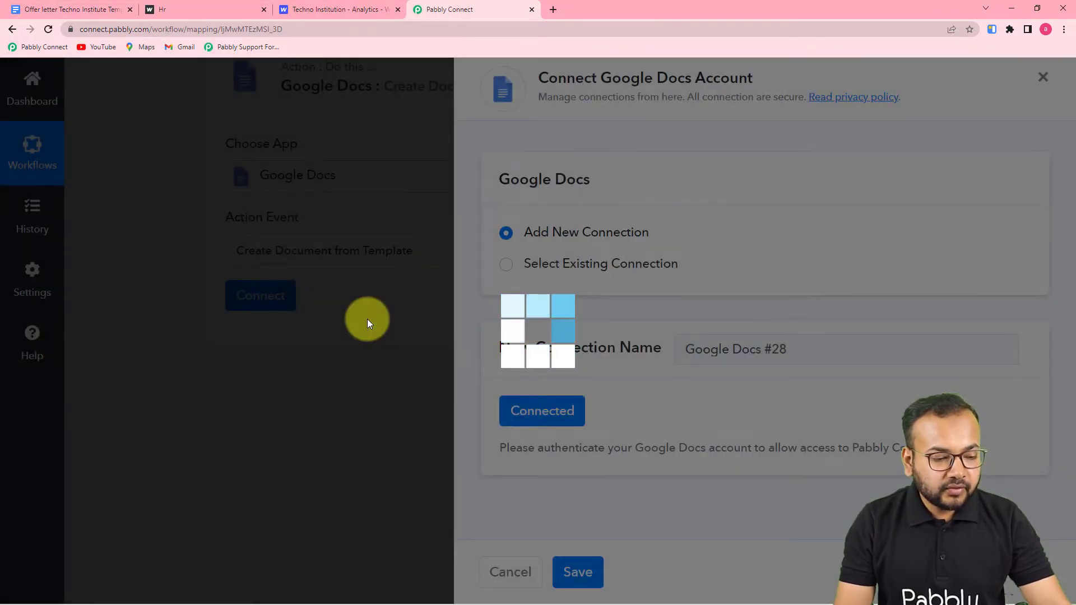
# - After checking the template document, select 'Offer letter Techno Institute Template for Form Submission' as the Template Document
pyautogui.scroll(-1, 208, 327)
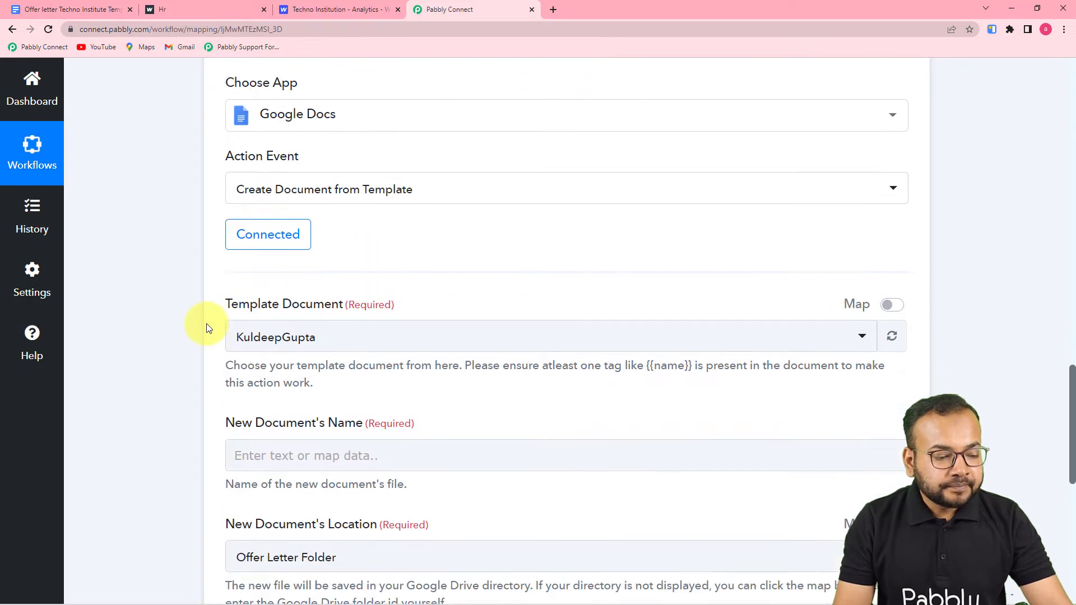
pyautogui.scroll(-1, 207, 328)
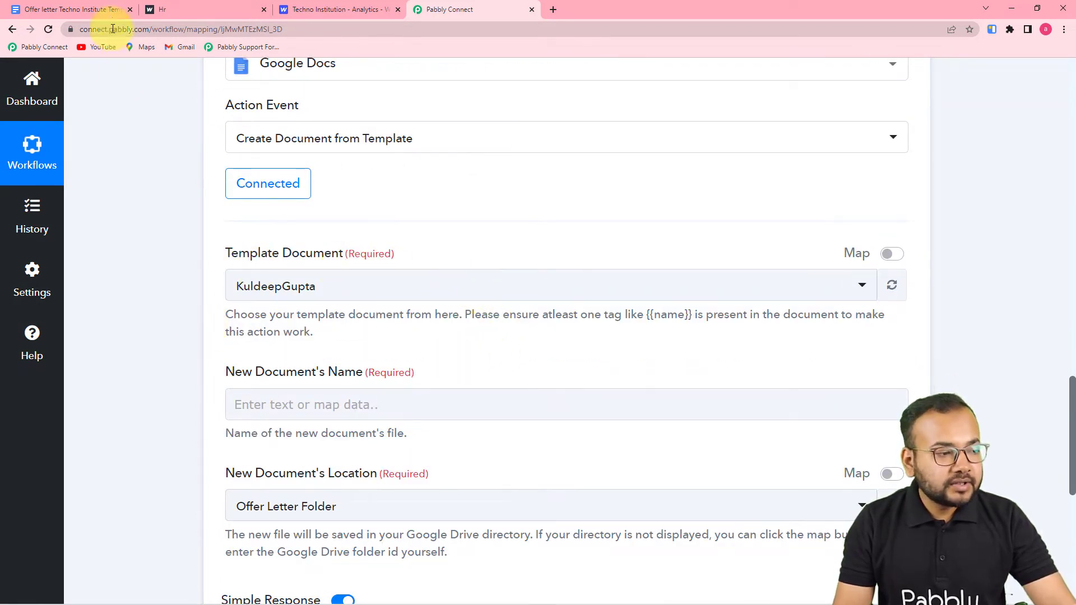
pyautogui.click(109, 9)
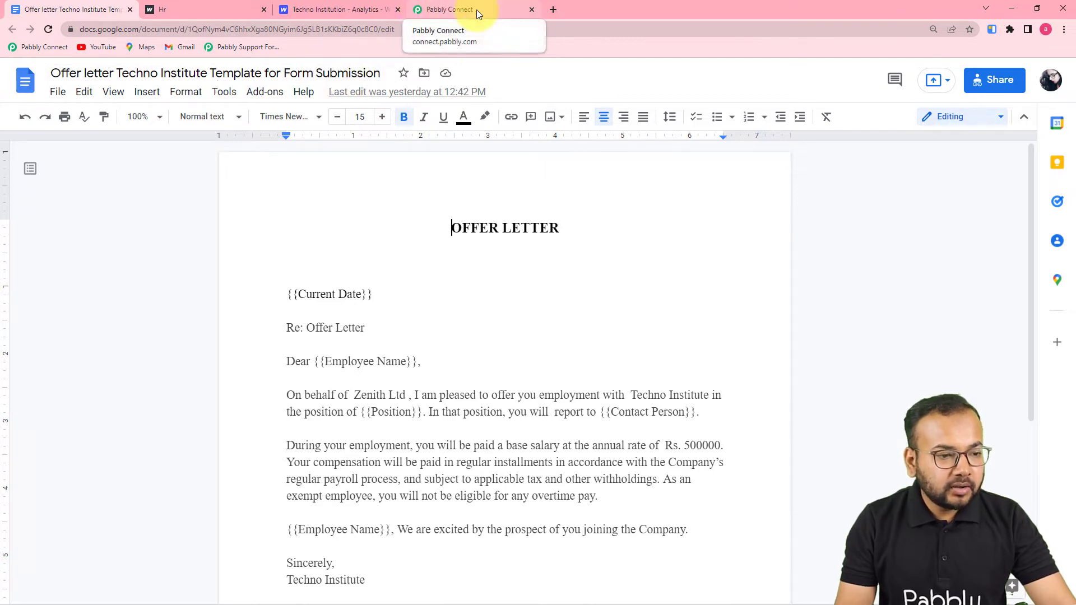
pyautogui.click(450, 11)
pyautogui.scroll(-2, 413, 228)
pyautogui.click(481, 168)
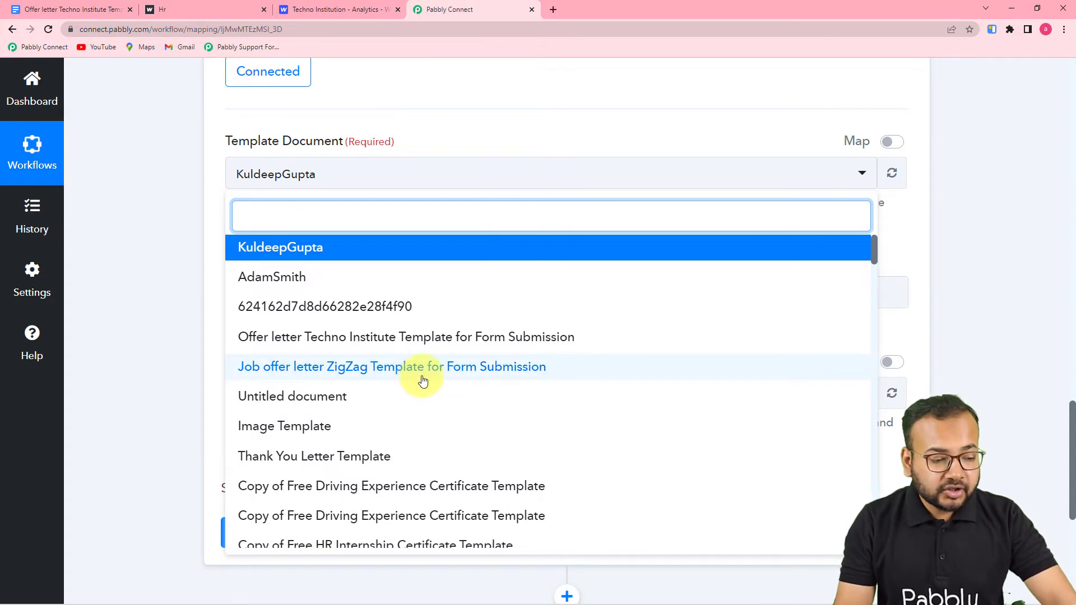
pyautogui.click(355, 336)
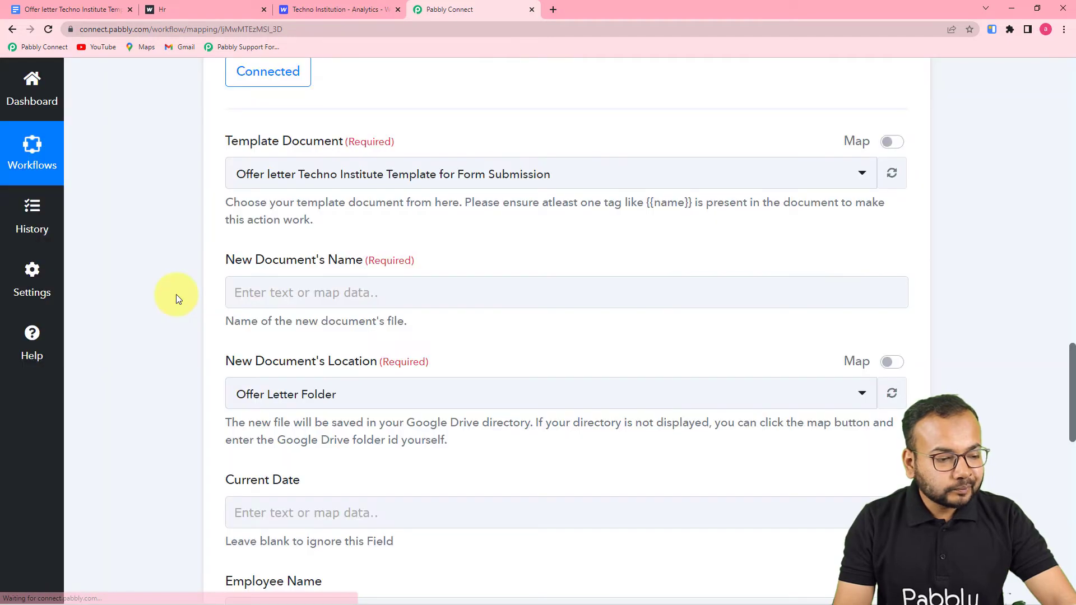
pyautogui.scroll(-1, 176, 294)
# - View the existing offer letters in Google Drive's Offer Letter Folder, then come back to the workflow
pyautogui.click(230, 223)
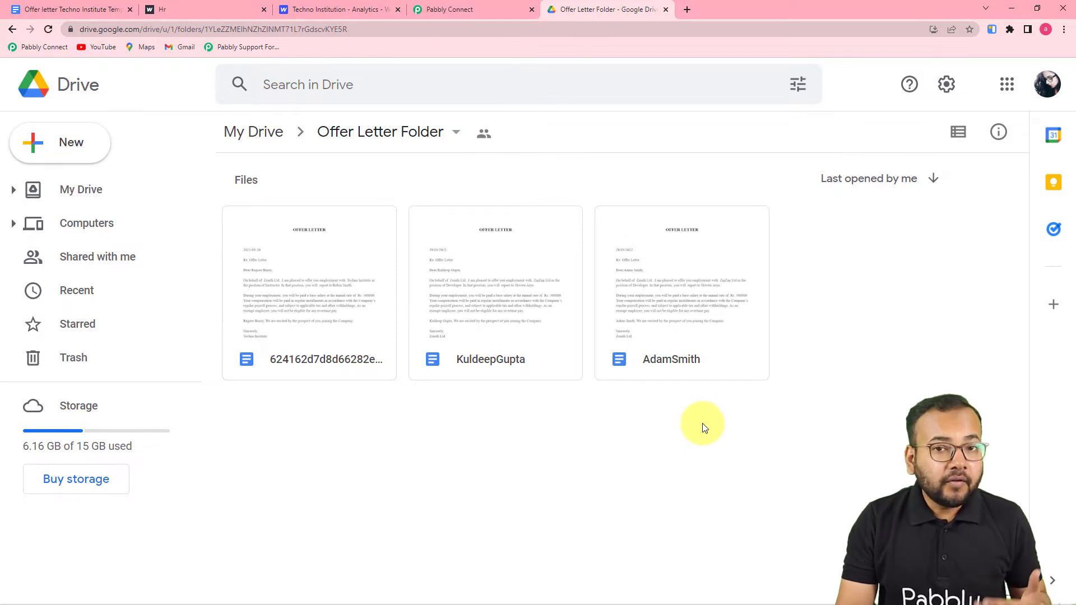
pyautogui.click(457, 8)
pyautogui.click(382, 250)
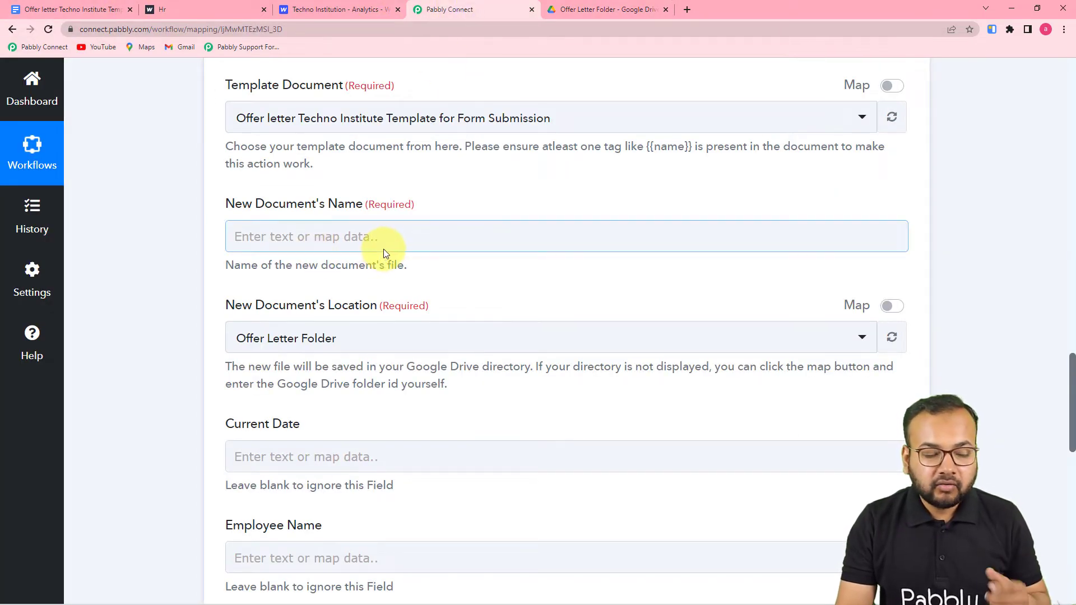
# - Insert the Webflow submission's Data Name field into New Document's Name
pyautogui.click(407, 258)
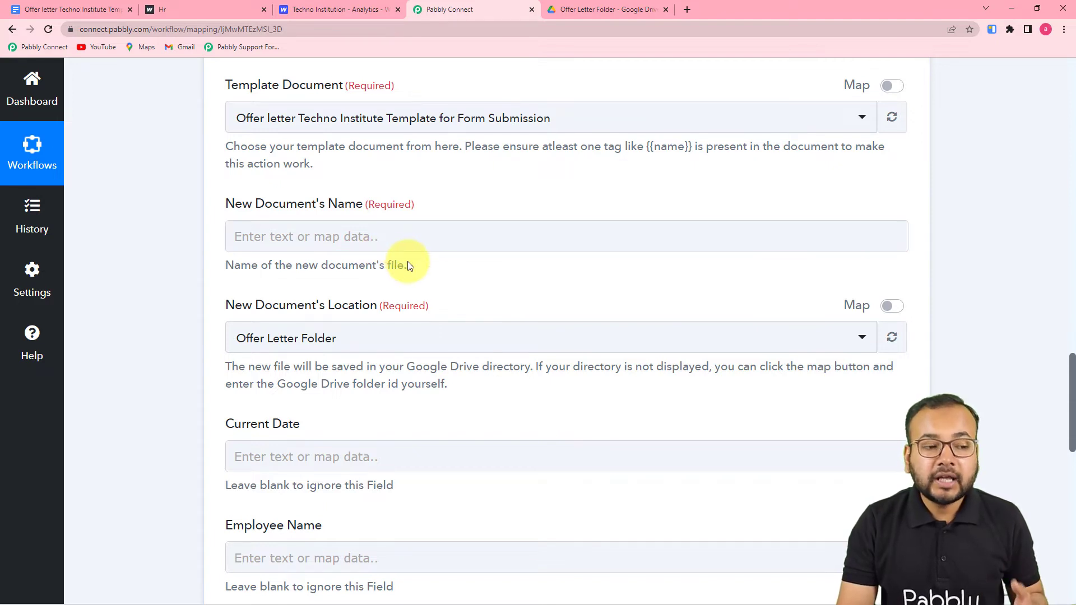
pyautogui.scroll(10, 409, 264)
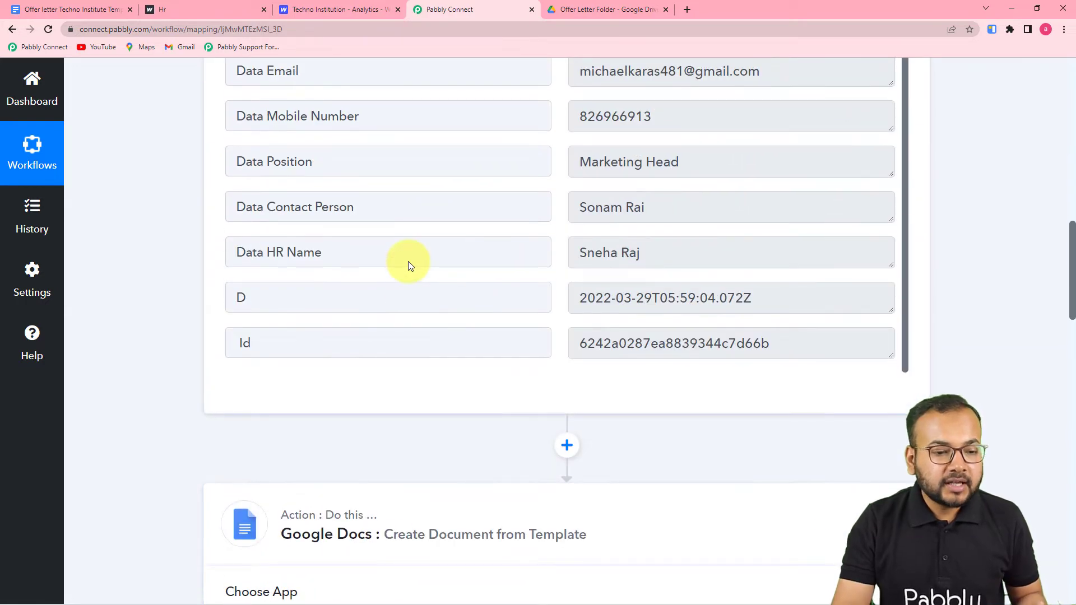
pyautogui.scroll(2, 408, 262)
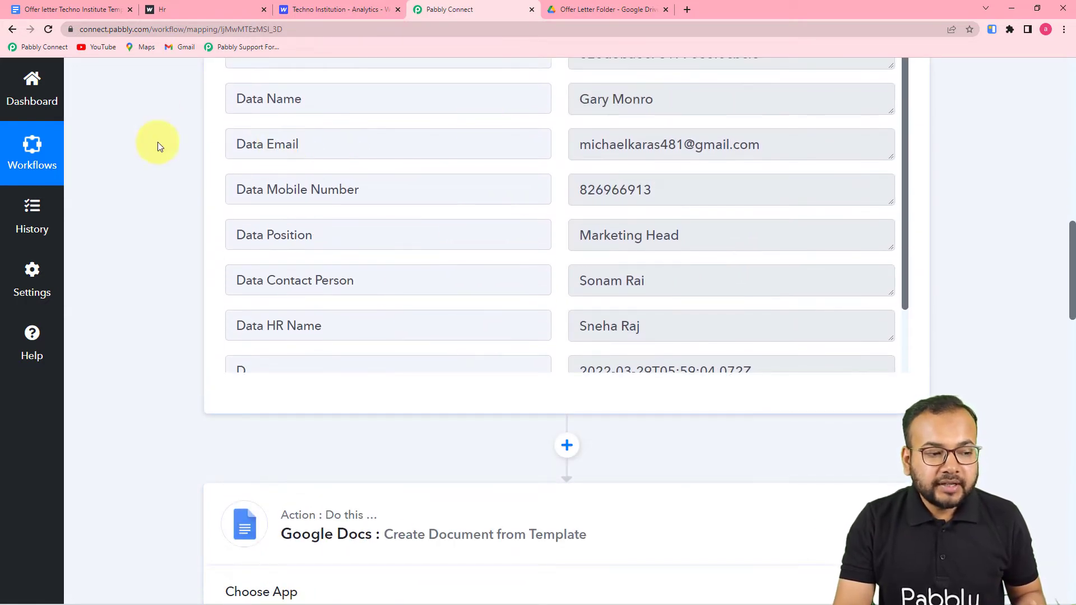
pyautogui.scroll(-15, 212, 162)
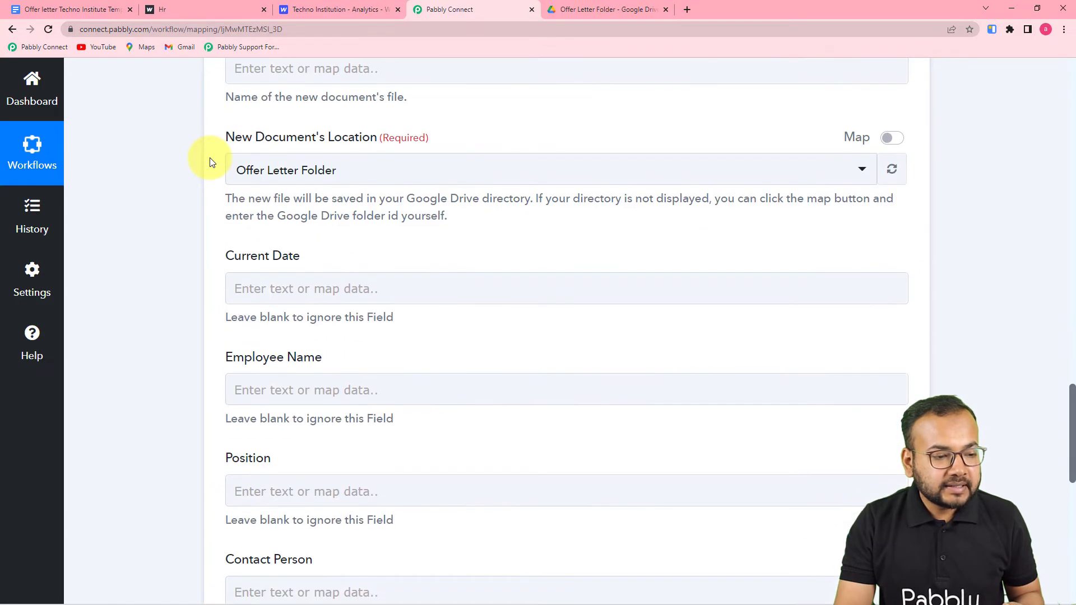
pyautogui.scroll(2, 210, 163)
pyautogui.click(267, 178)
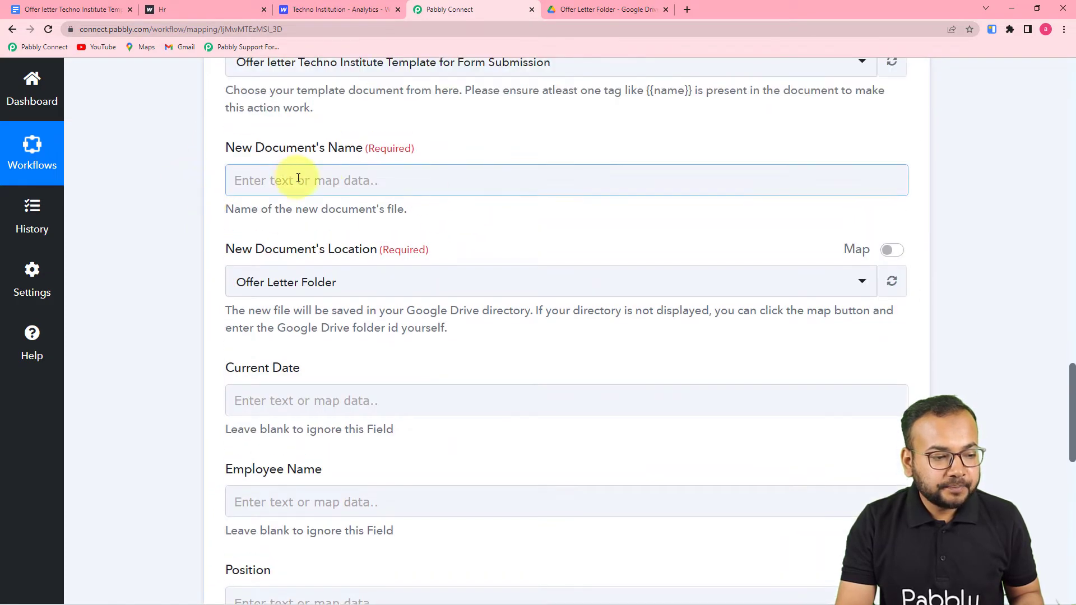
pyautogui.click(399, 185)
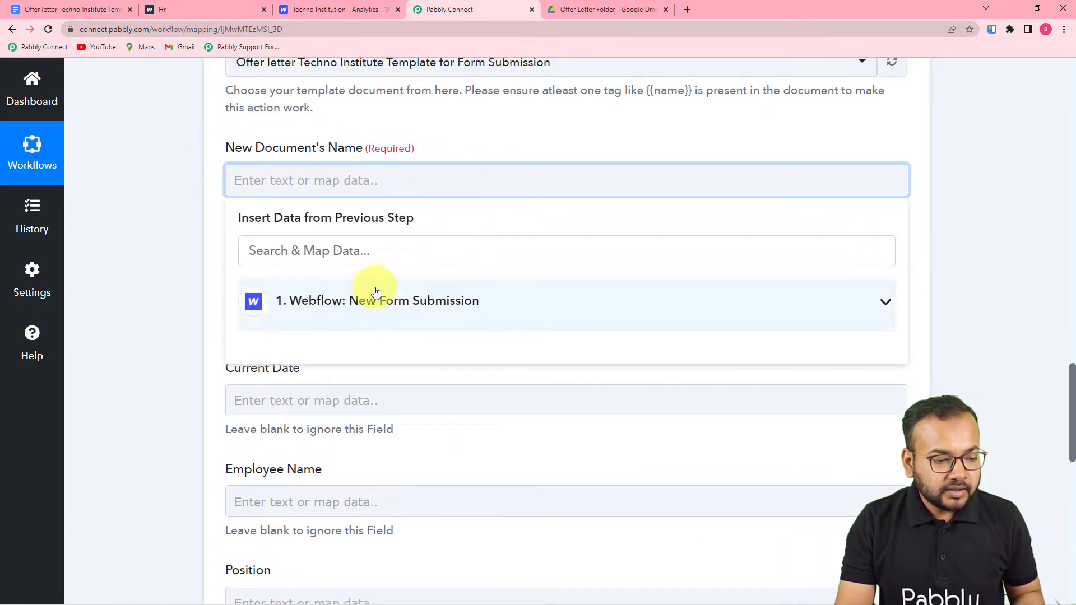
pyautogui.click(386, 139)
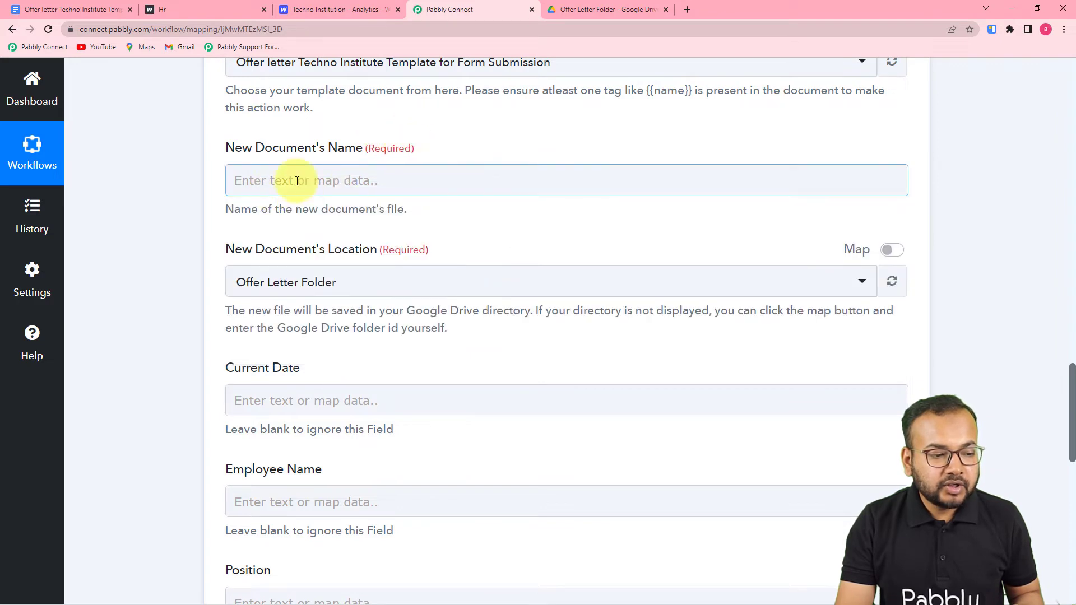
pyautogui.click(367, 178)
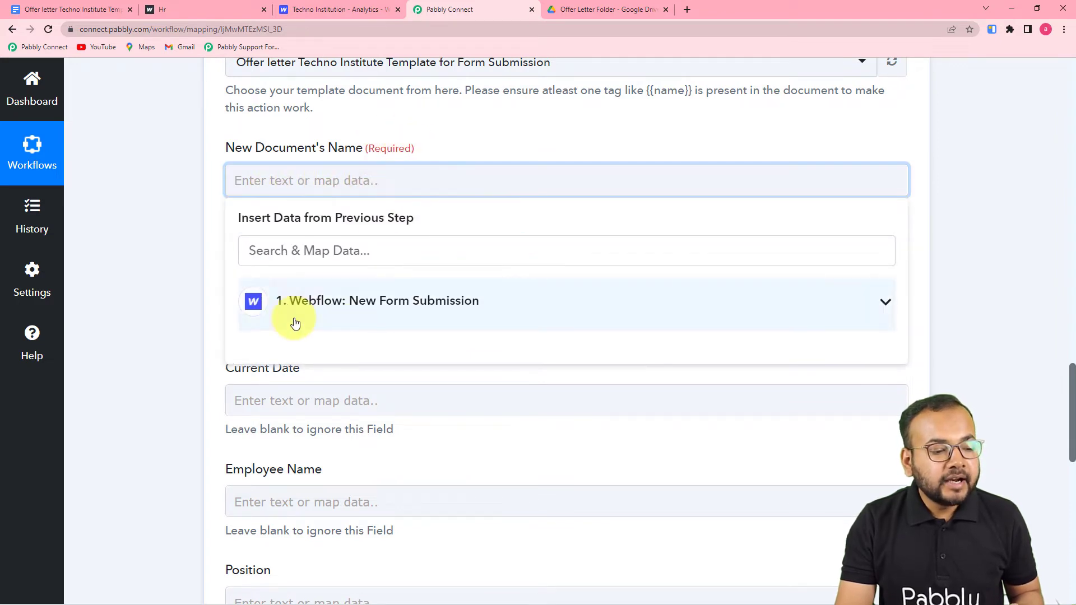
pyautogui.click(379, 324)
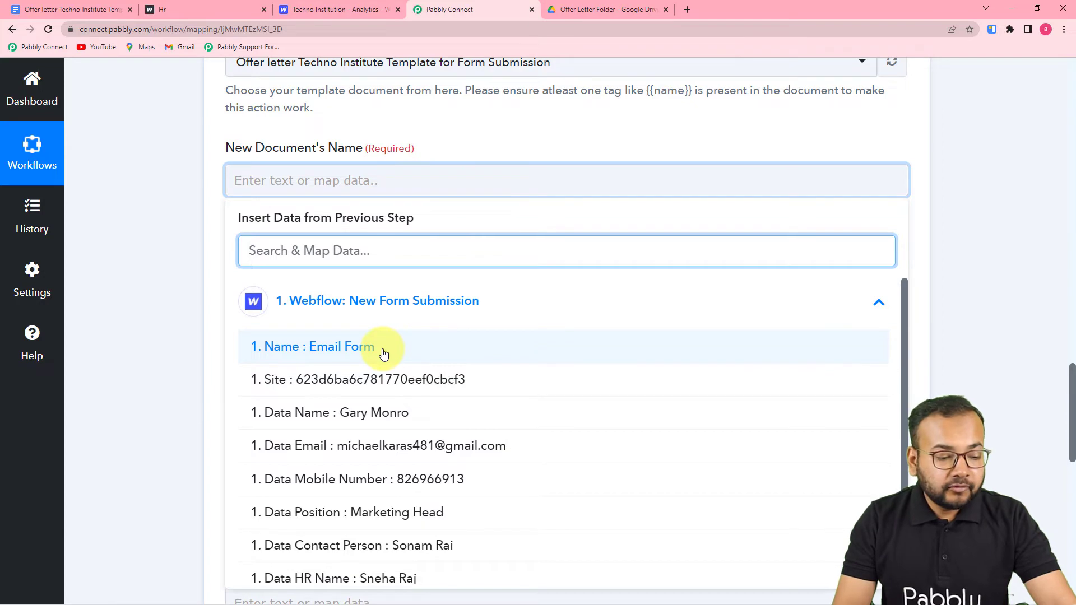
pyautogui.click(392, 418)
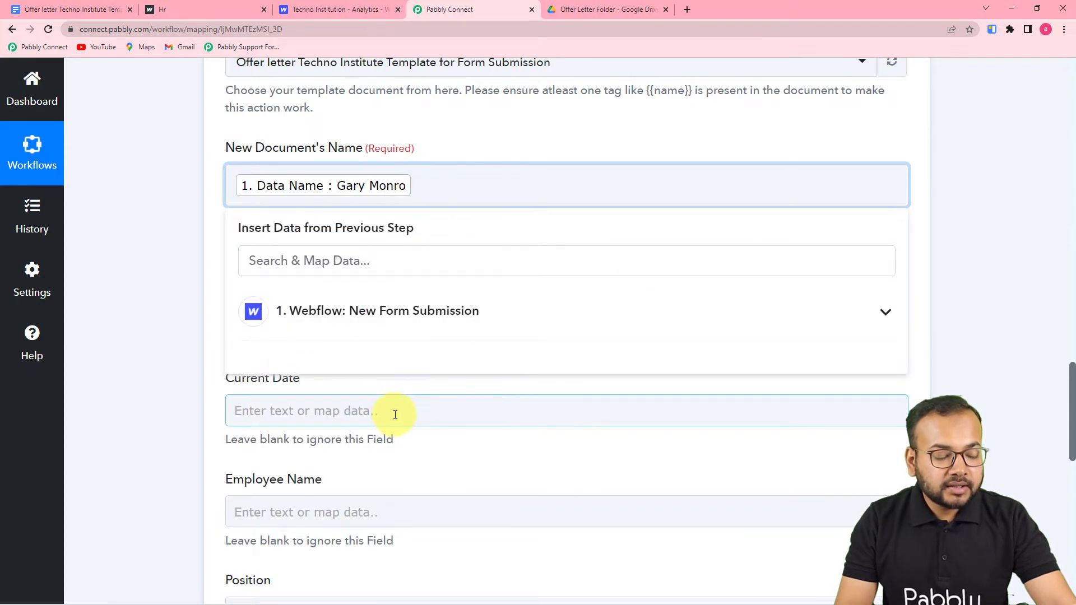
# - Append an underscore and the Data Email field to the document name
pyautogui.click(175, 280)
pyautogui.scroll(3, 185, 292)
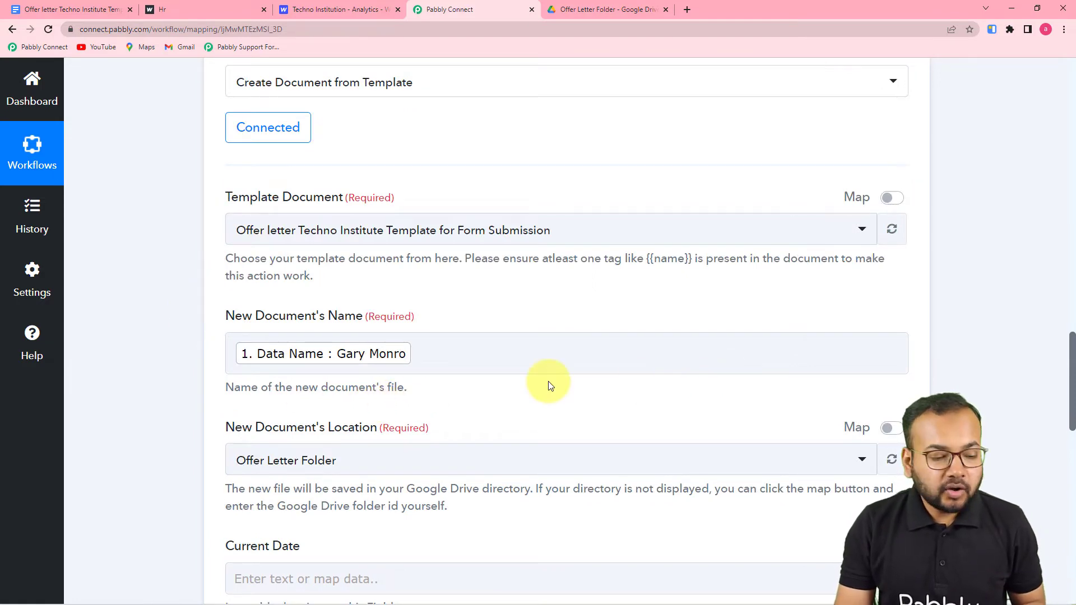
pyautogui.scroll(-2, 548, 385)
pyautogui.click(450, 245)
pyautogui.scroll(14, 450, 245)
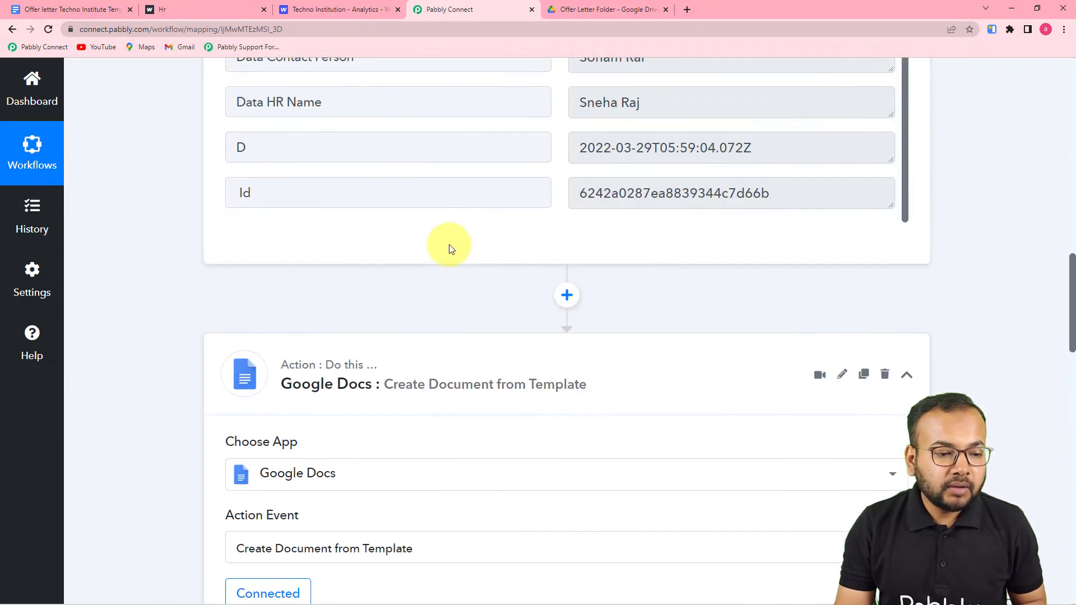
pyautogui.scroll(-14, 449, 244)
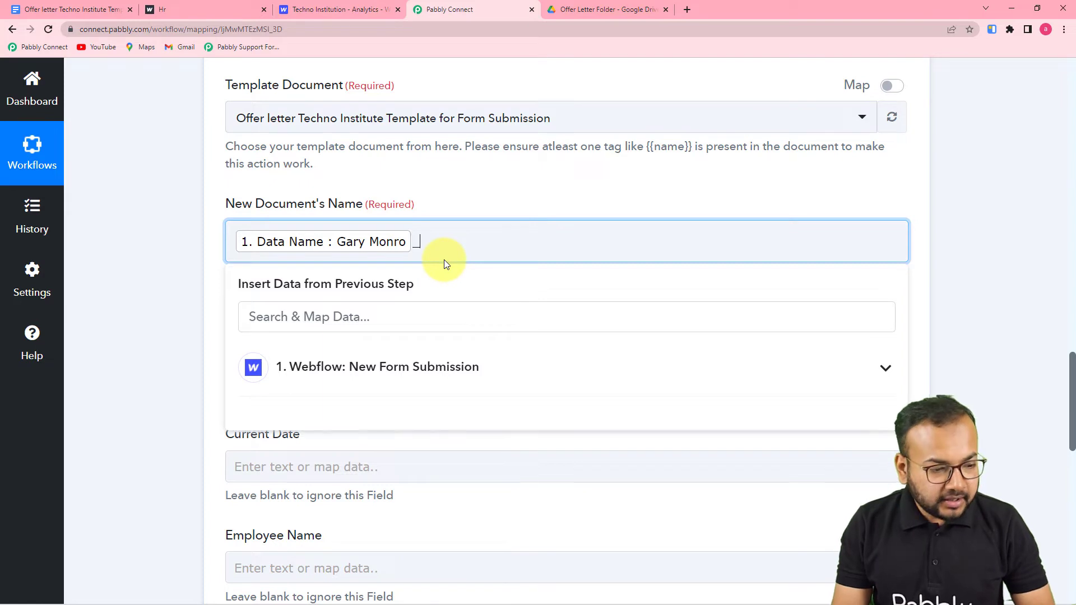
pyautogui.click(396, 366)
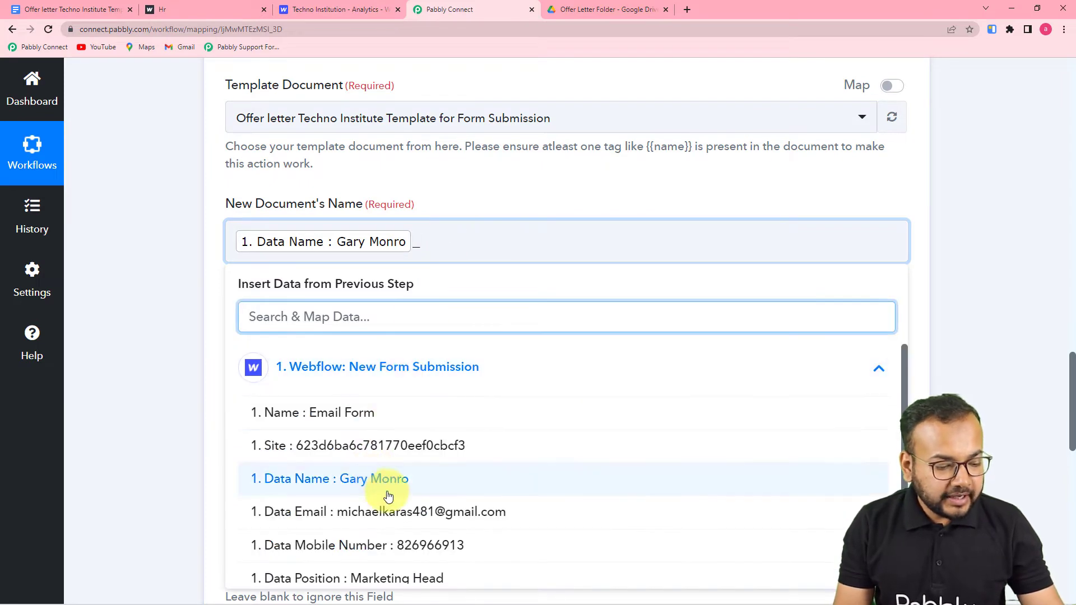
pyautogui.scroll(-1, 389, 495)
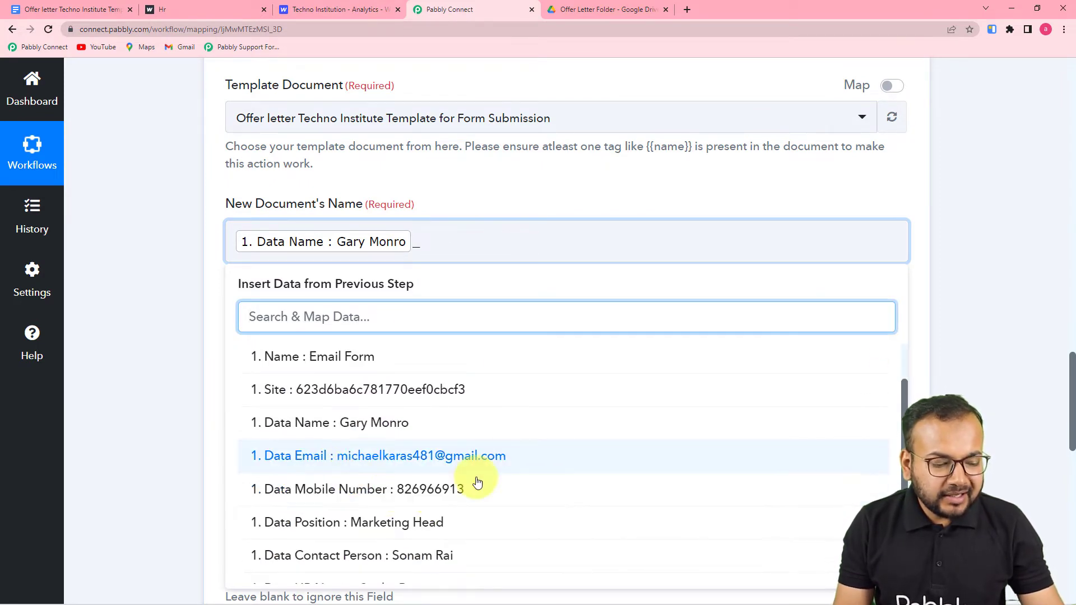
pyautogui.click(405, 461)
pyautogui.click(198, 335)
pyautogui.scroll(-2, 197, 335)
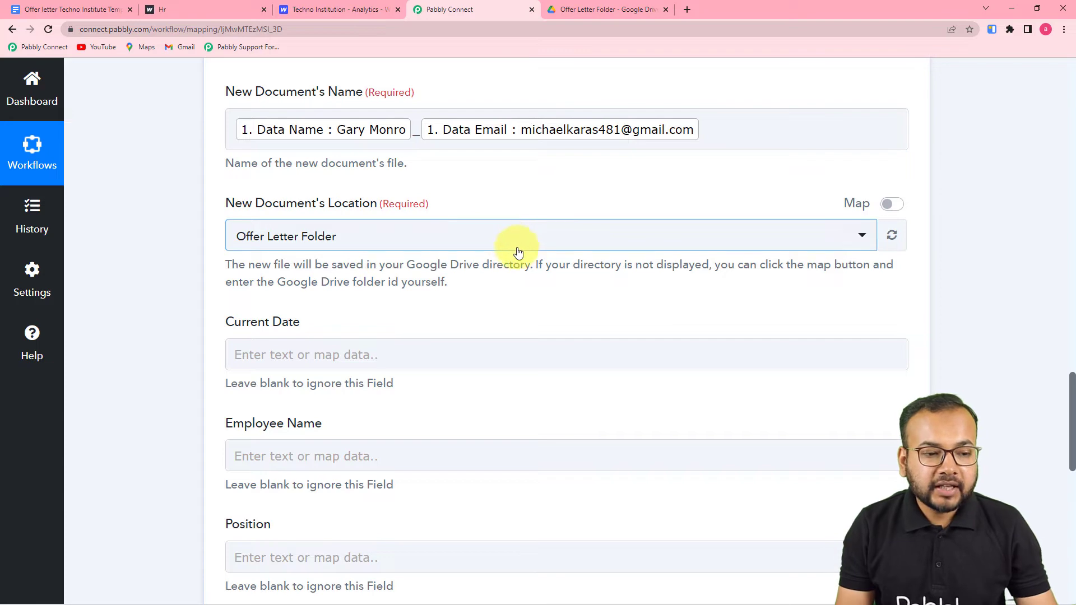
# - Choose Offer Letter Folder as the New Document's Location, revealing the template fields
pyautogui.click(619, 10)
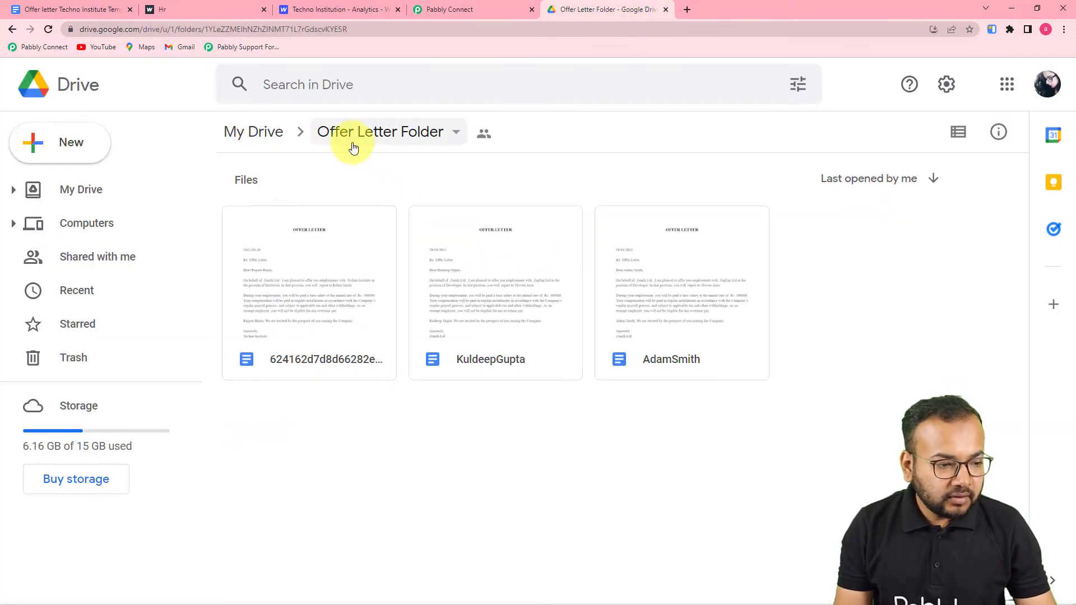
pyautogui.click(446, 9)
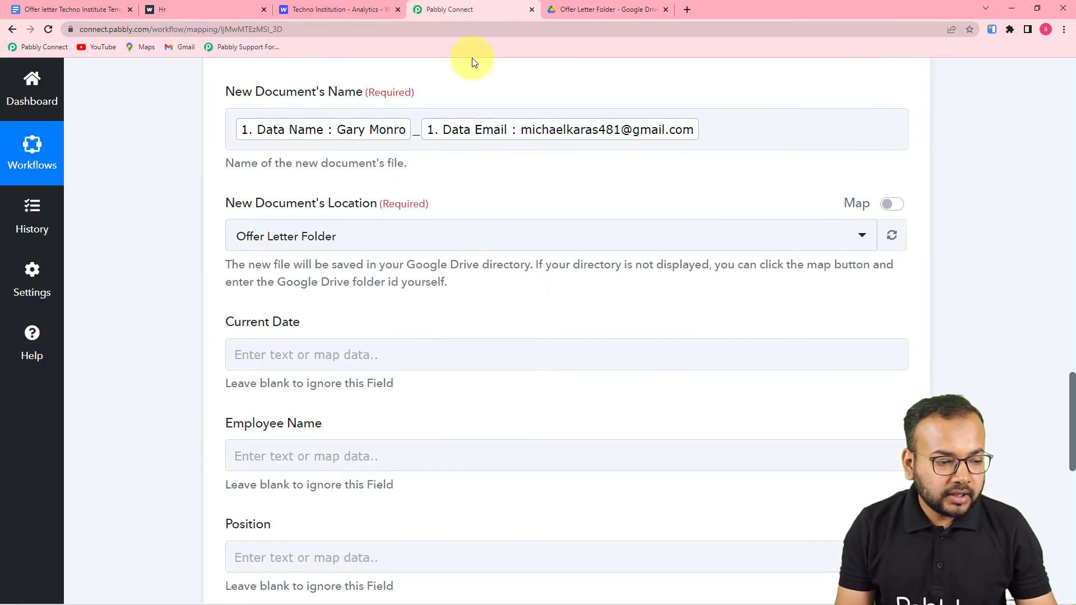
pyautogui.click(472, 240)
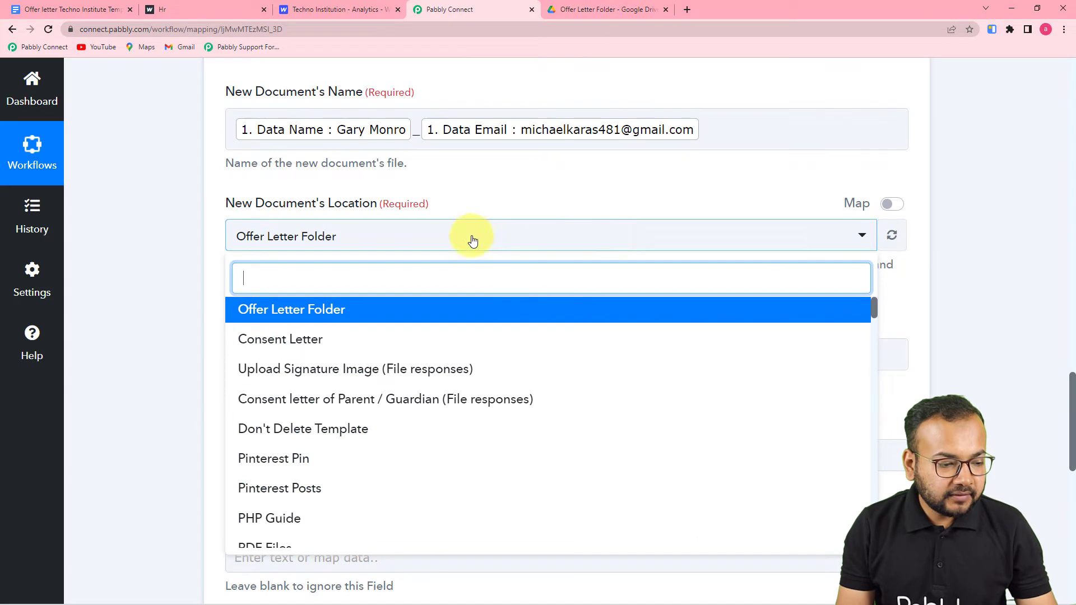
pyautogui.click(288, 311)
pyautogui.scroll(-2, 185, 283)
pyautogui.scroll(-3, 184, 282)
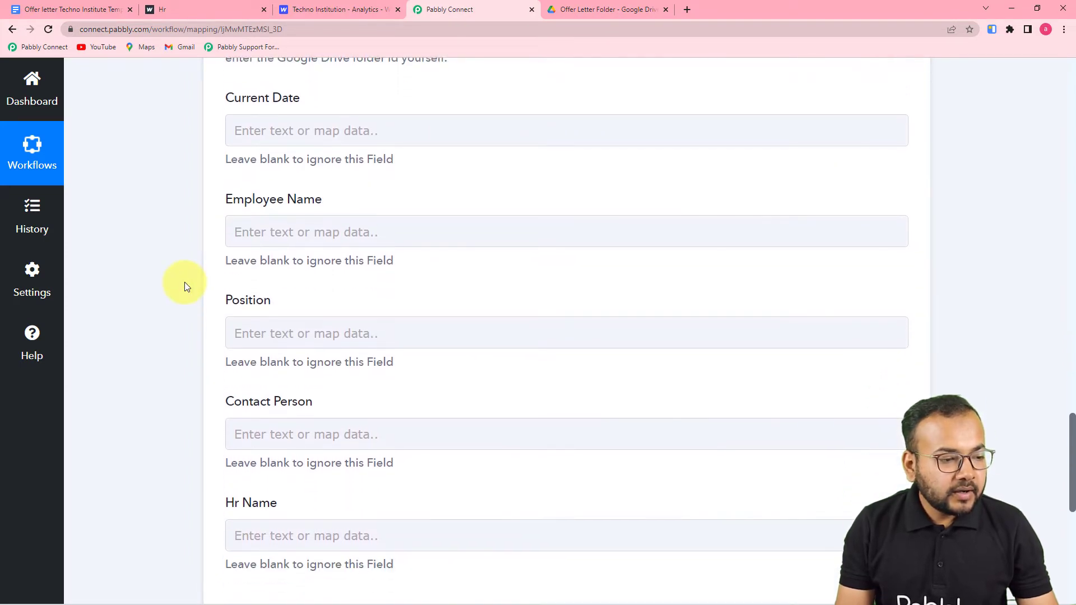
pyautogui.click(300, 139)
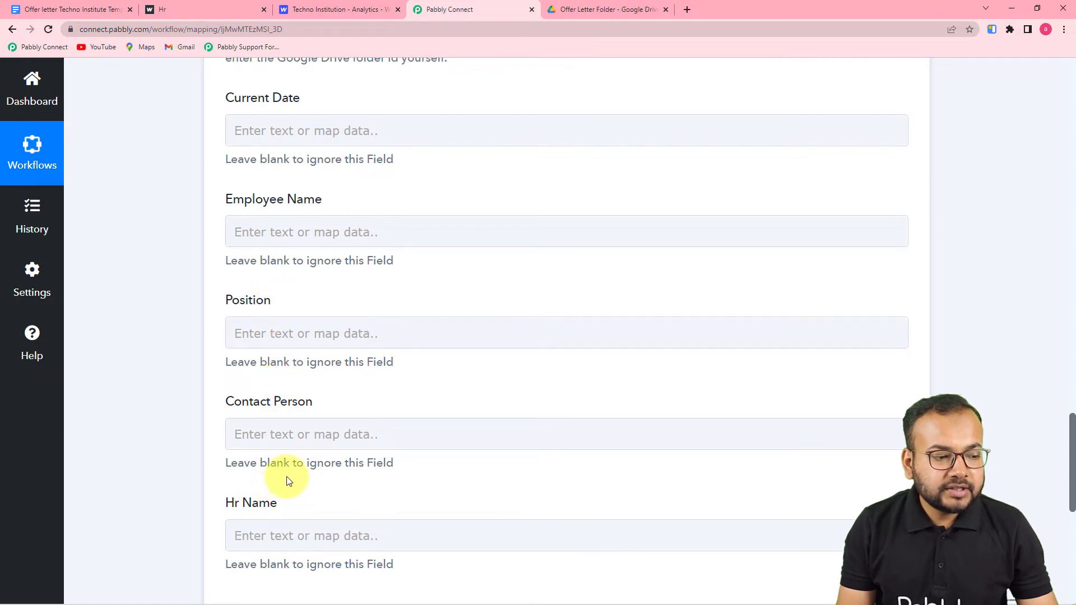
pyautogui.click(330, 8)
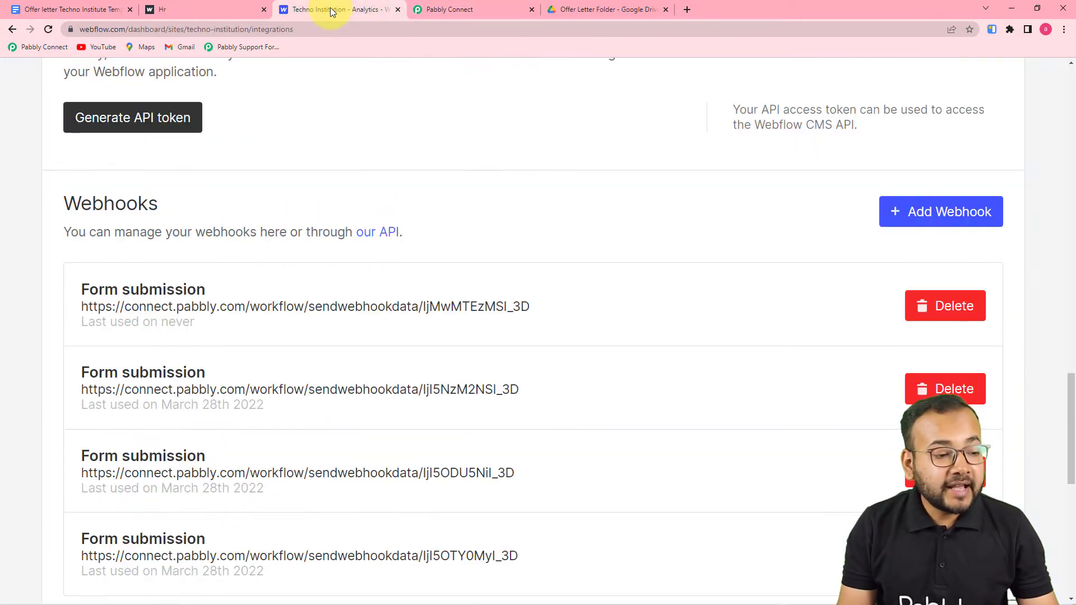
pyautogui.click(227, 9)
pyautogui.click(36, 10)
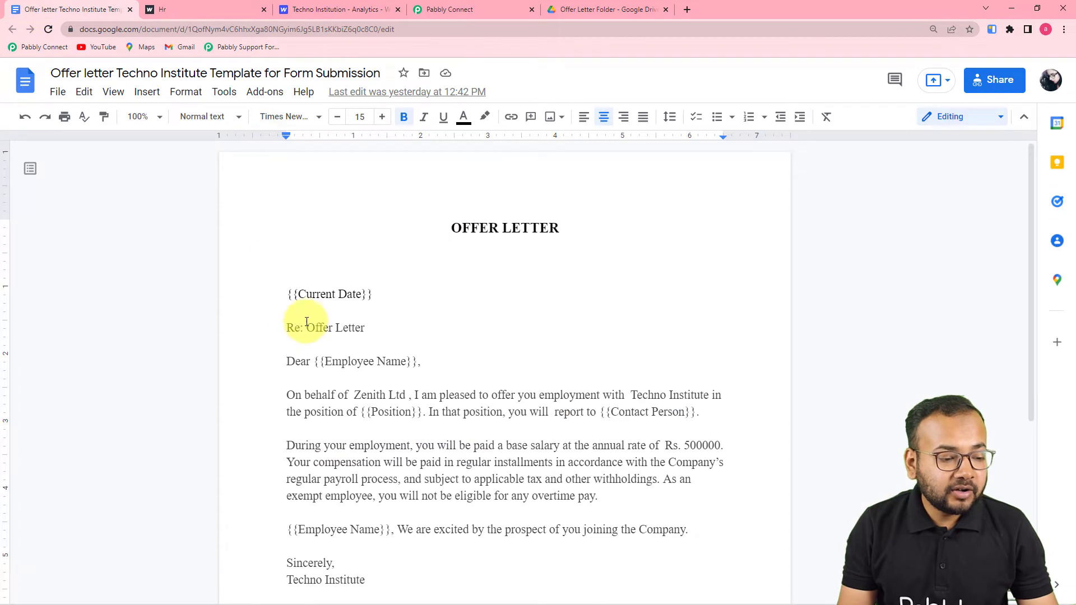
pyautogui.scroll(-1, 308, 315)
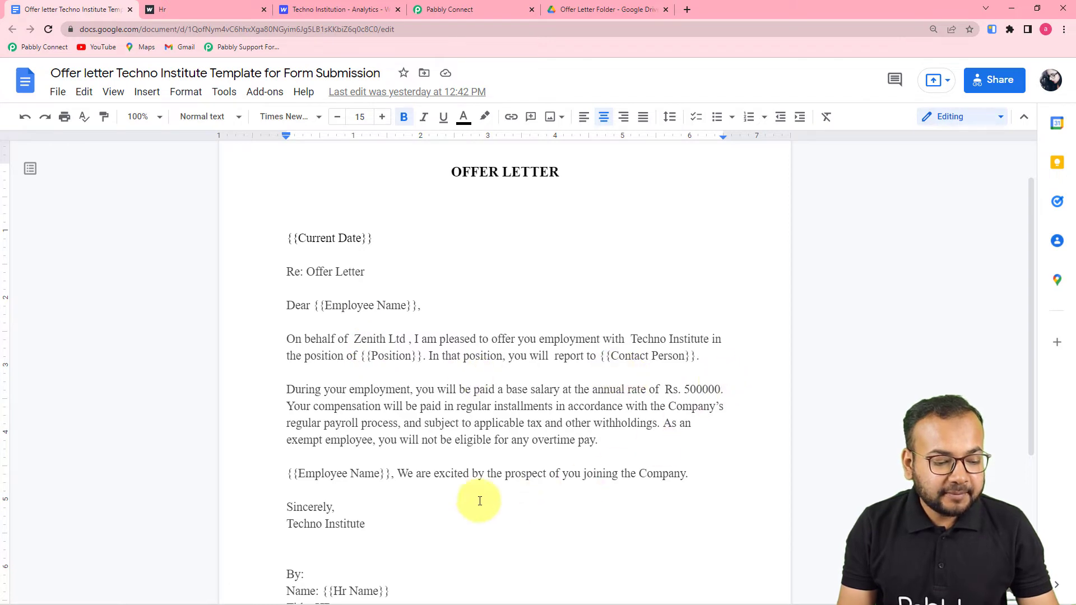
pyautogui.scroll(-3, 324, 493)
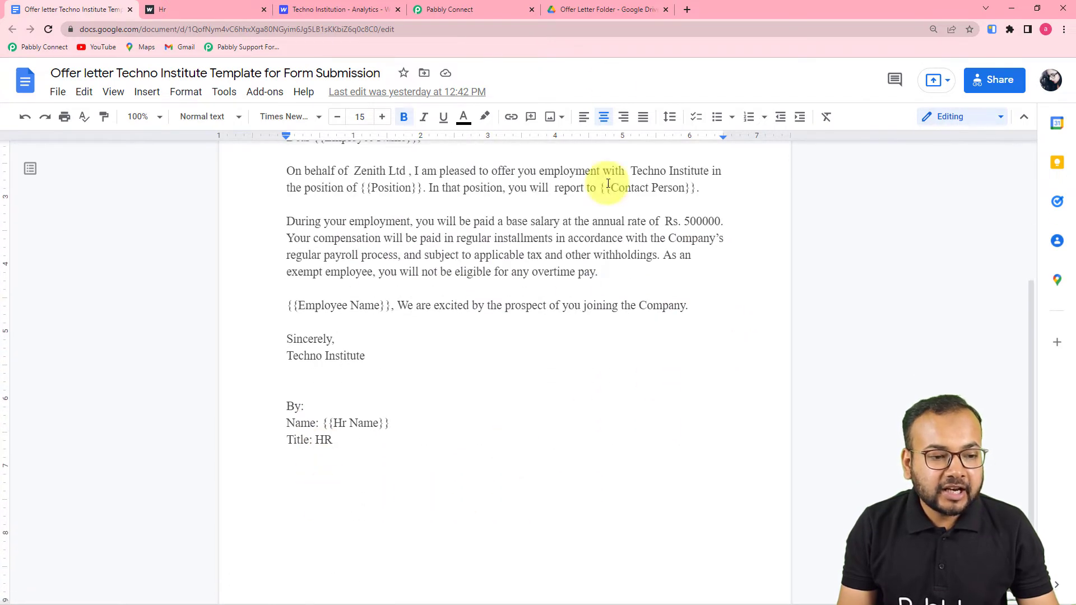
pyautogui.click(452, 12)
pyautogui.scroll(-3, 416, 231)
pyautogui.scroll(2, 393, 292)
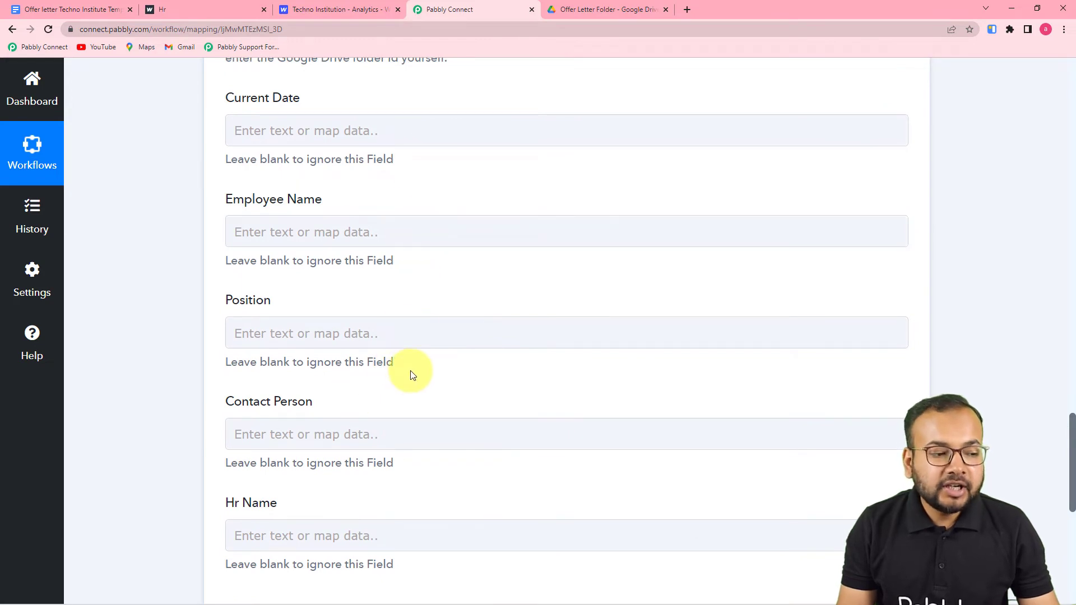
pyautogui.click(410, 431)
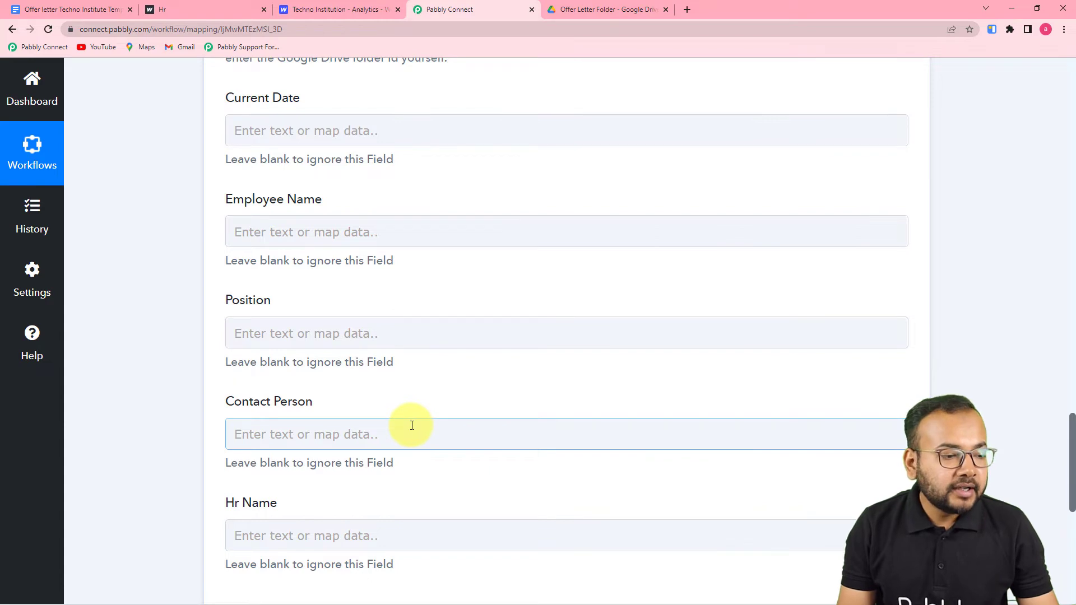
pyautogui.scroll(2, 412, 425)
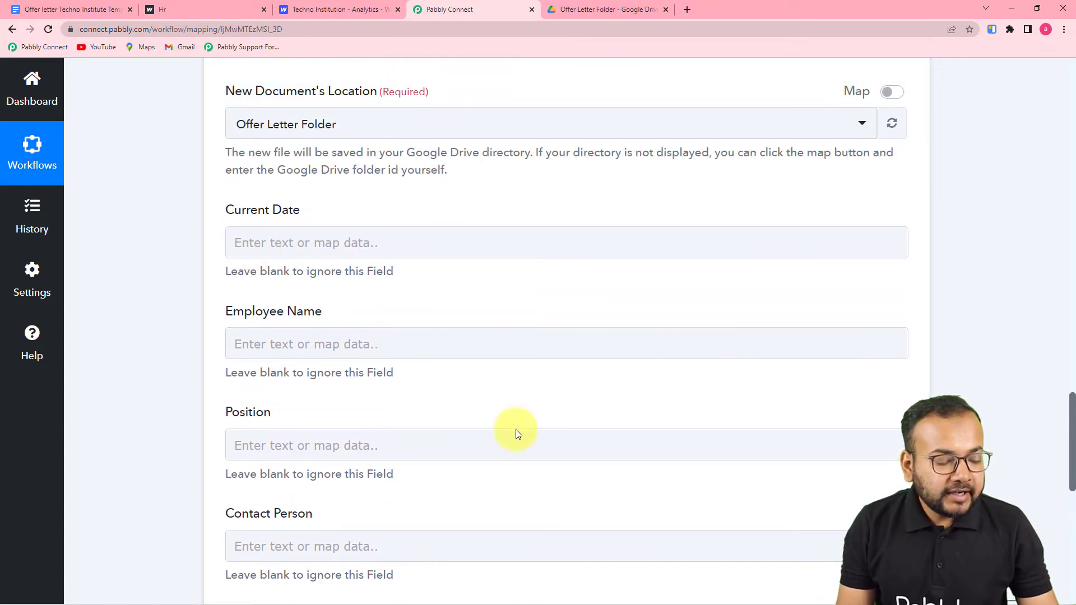
pyautogui.scroll(3, 492, 416)
pyautogui.scroll(10, 582, 472)
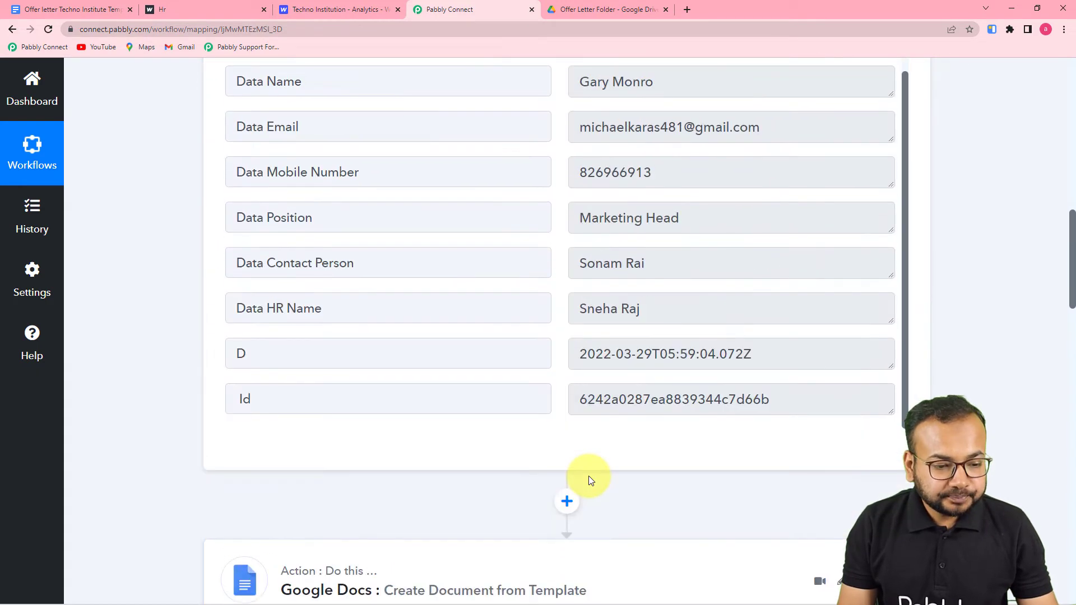
pyautogui.scroll(2, 533, 306)
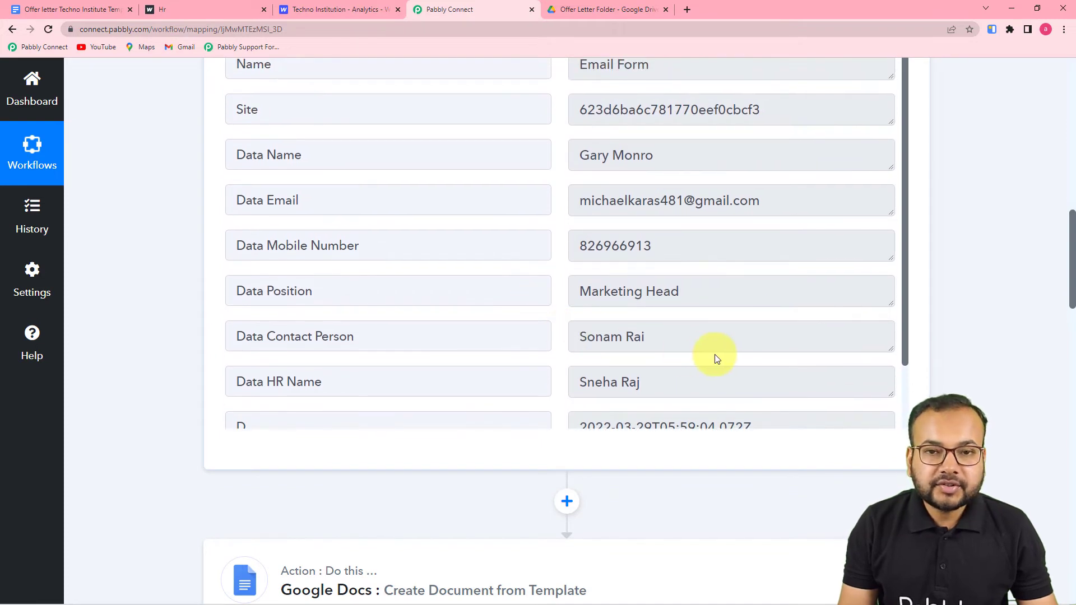
pyautogui.scroll(1, 173, 263)
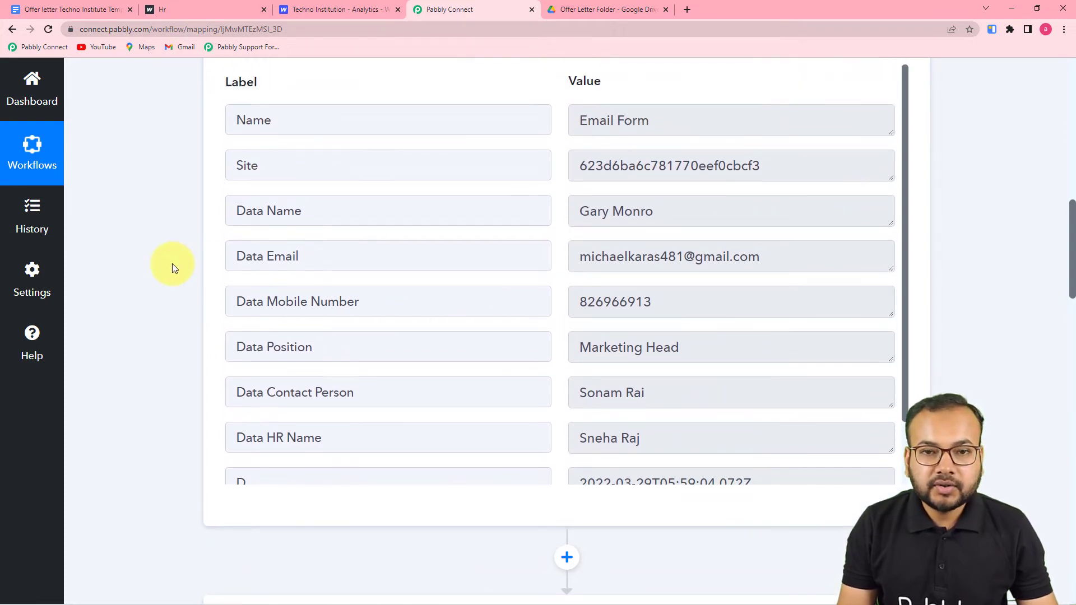
pyautogui.scroll(-2, 440, 385)
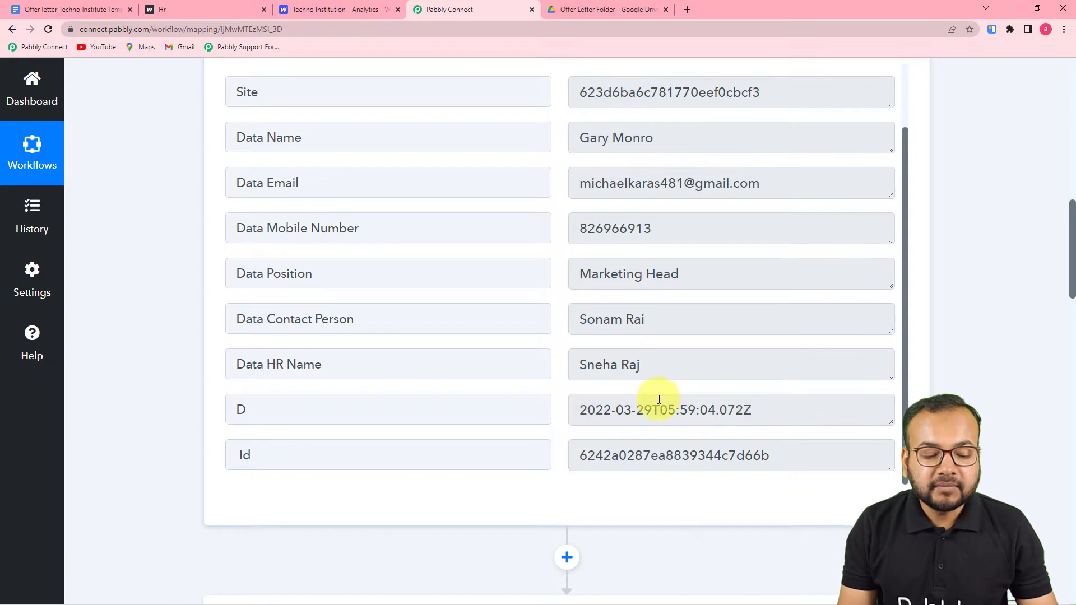
pyautogui.scroll(-2, 653, 404)
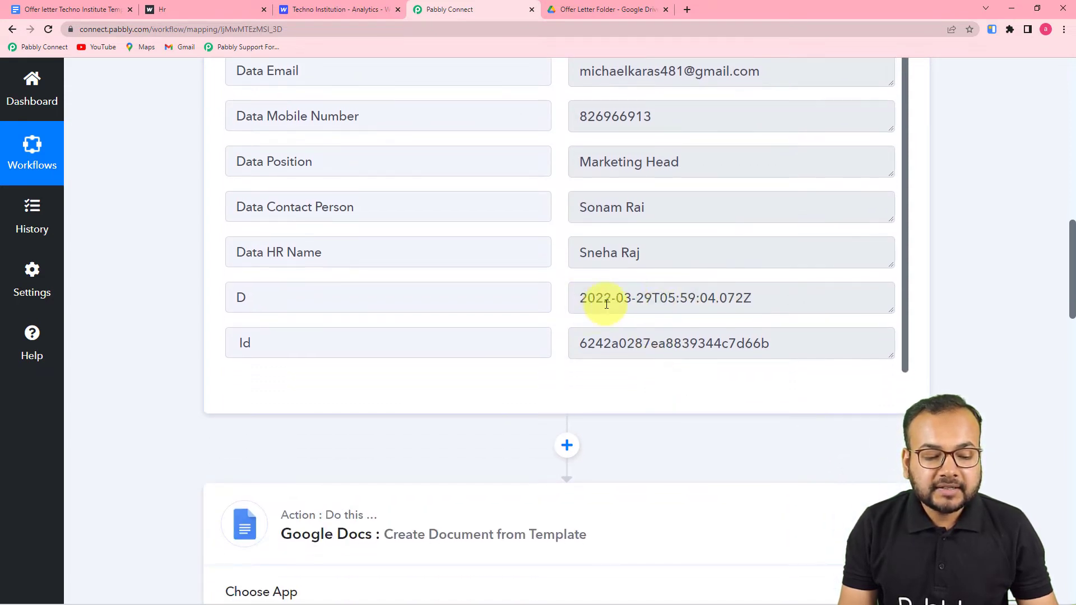
pyautogui.scroll(-2, 749, 300)
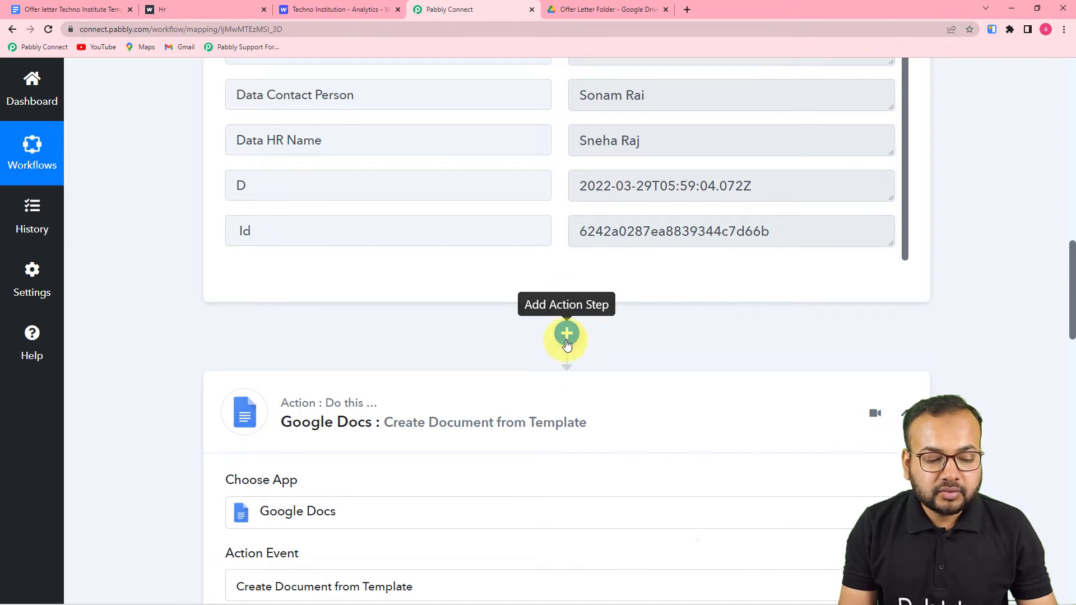
# - Add a step before Google Docs using Date/Time Formatter and browse its events without choosing one
pyautogui.click(568, 335)
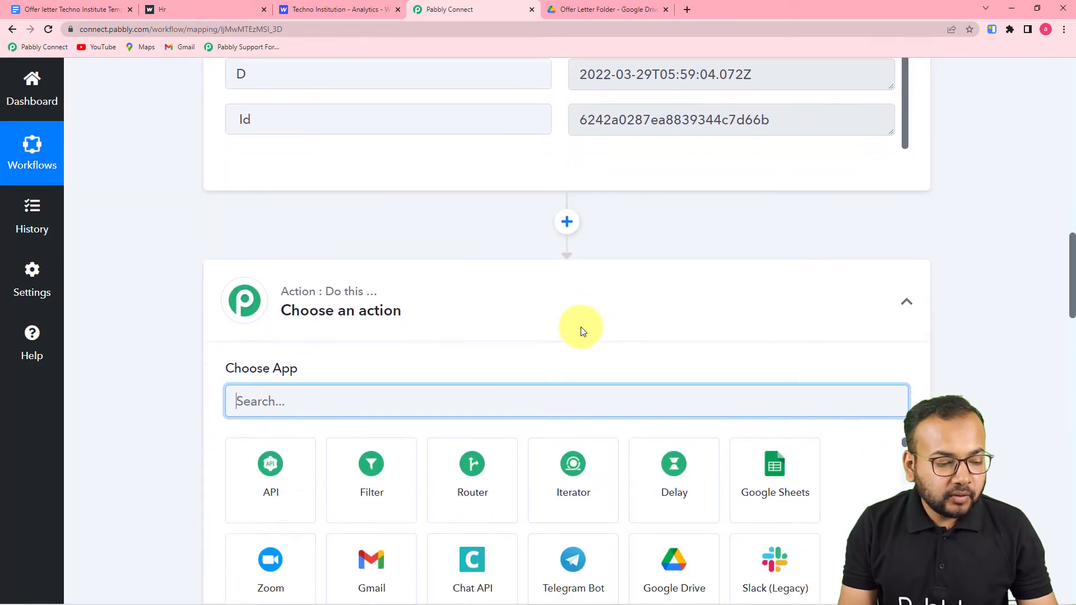
pyautogui.write('date')
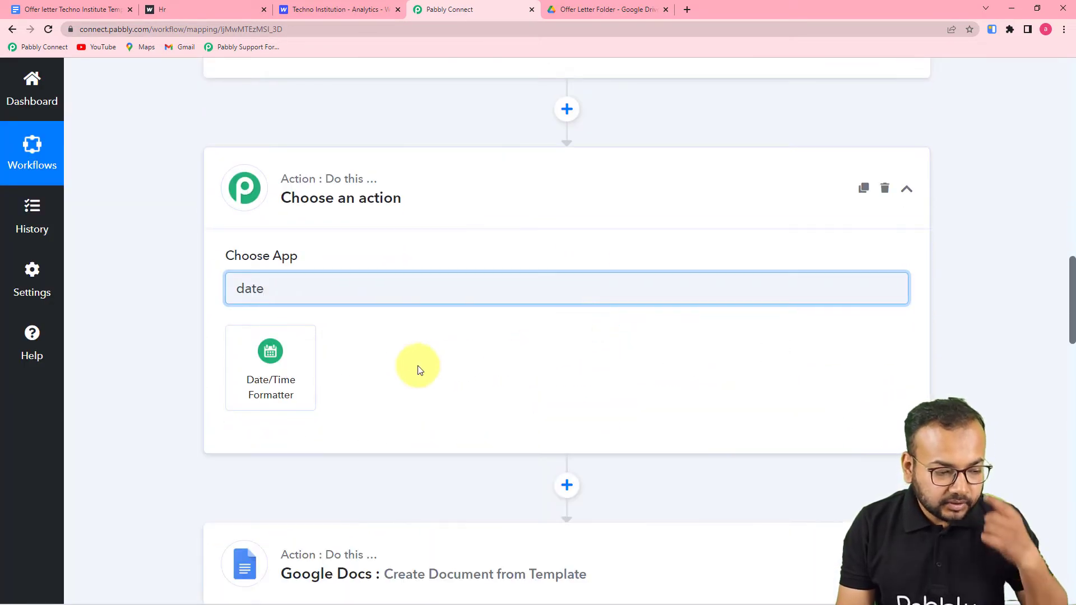
pyautogui.click(275, 384)
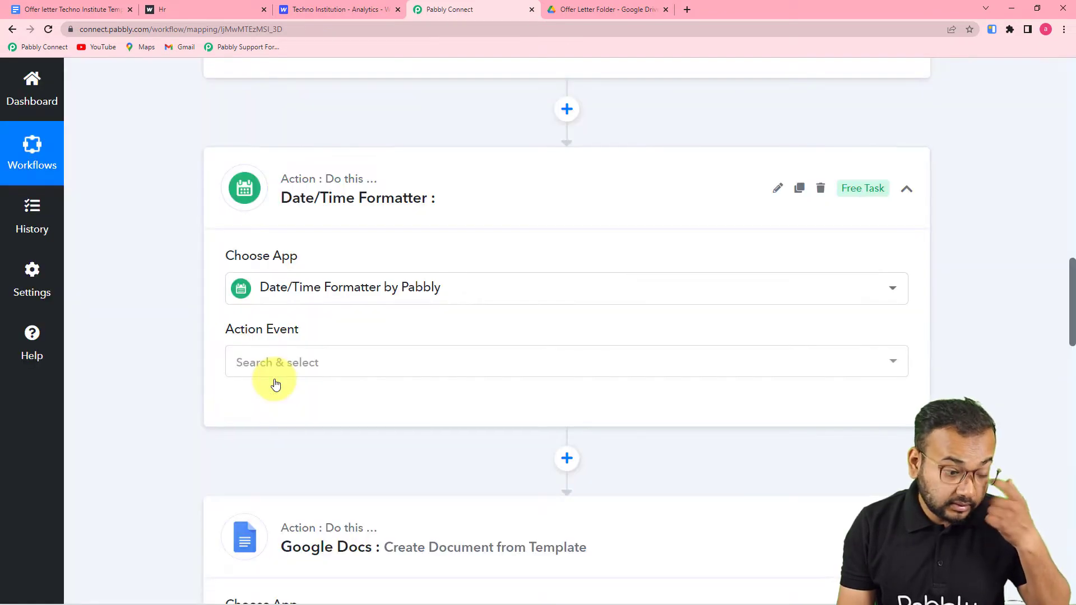
pyautogui.click(325, 362)
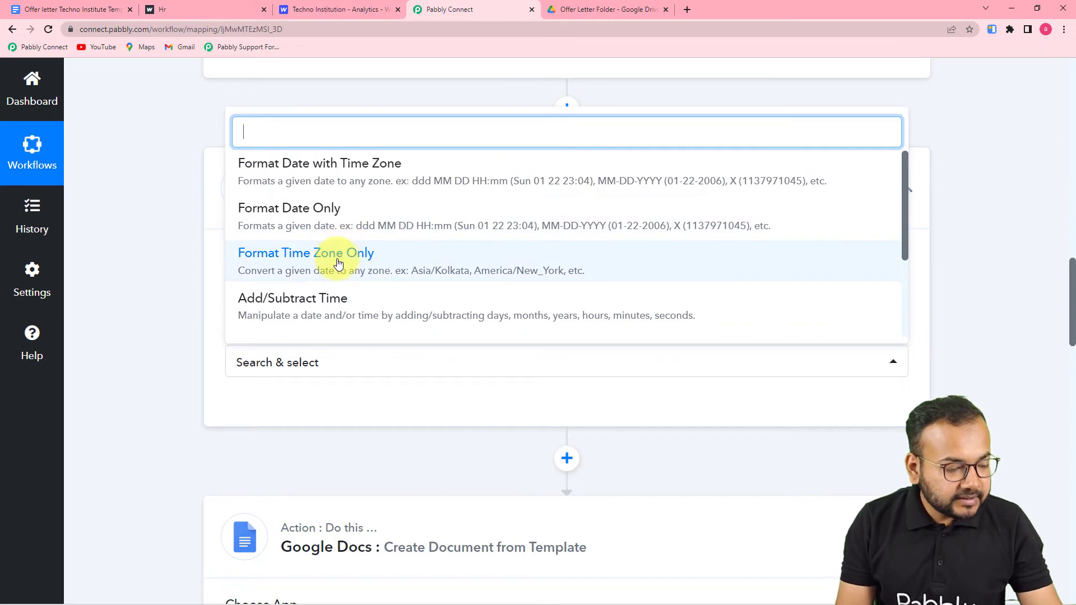
pyautogui.scroll(-2, 338, 261)
pyautogui.scroll(2, 338, 261)
pyautogui.scroll(2, 338, 261)
pyautogui.scroll(-3, 336, 263)
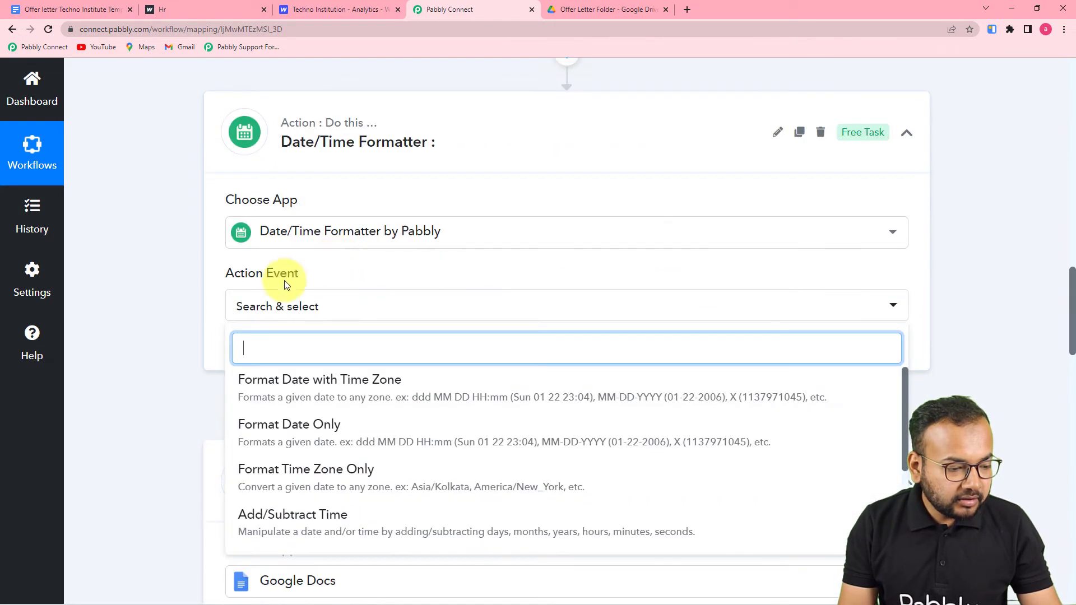
pyautogui.click(151, 296)
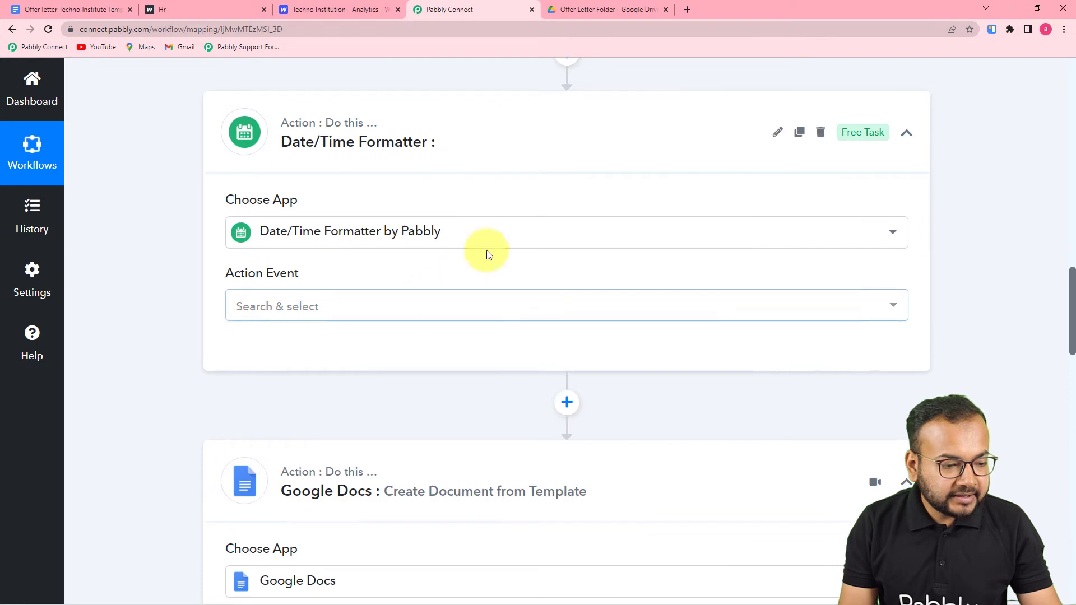
# - Reopen the step's app chooser and start a new app search
pyautogui.click(446, 247)
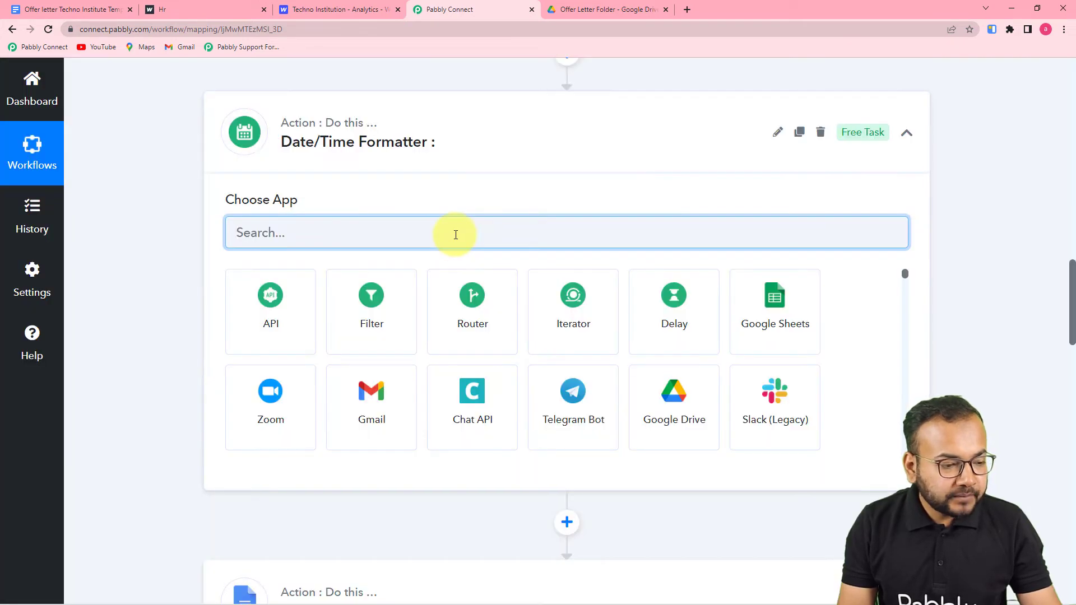
pyautogui.write('tes')
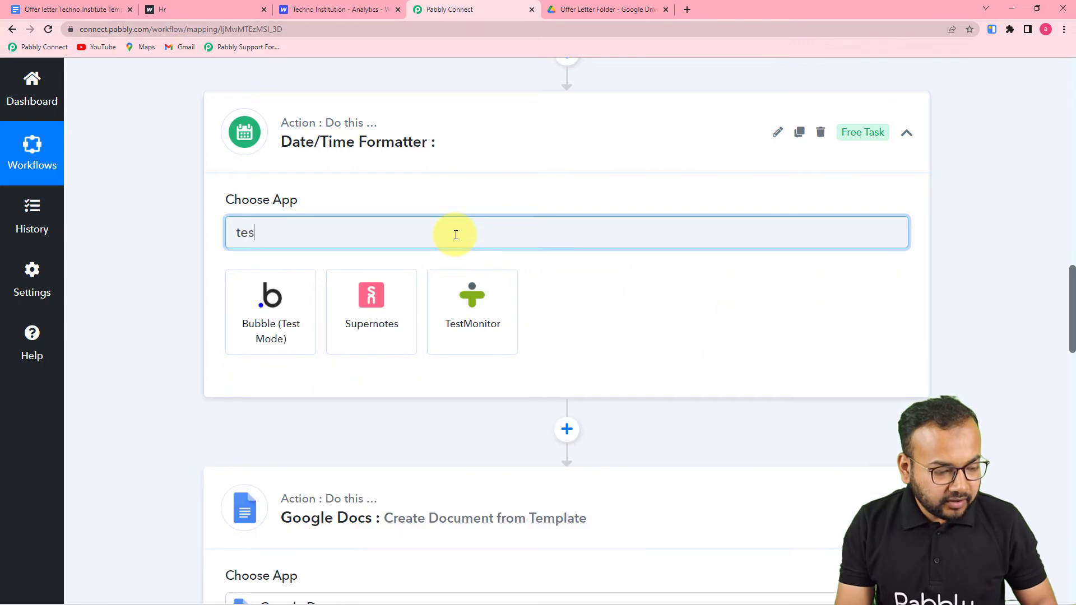
pyautogui.write('t')
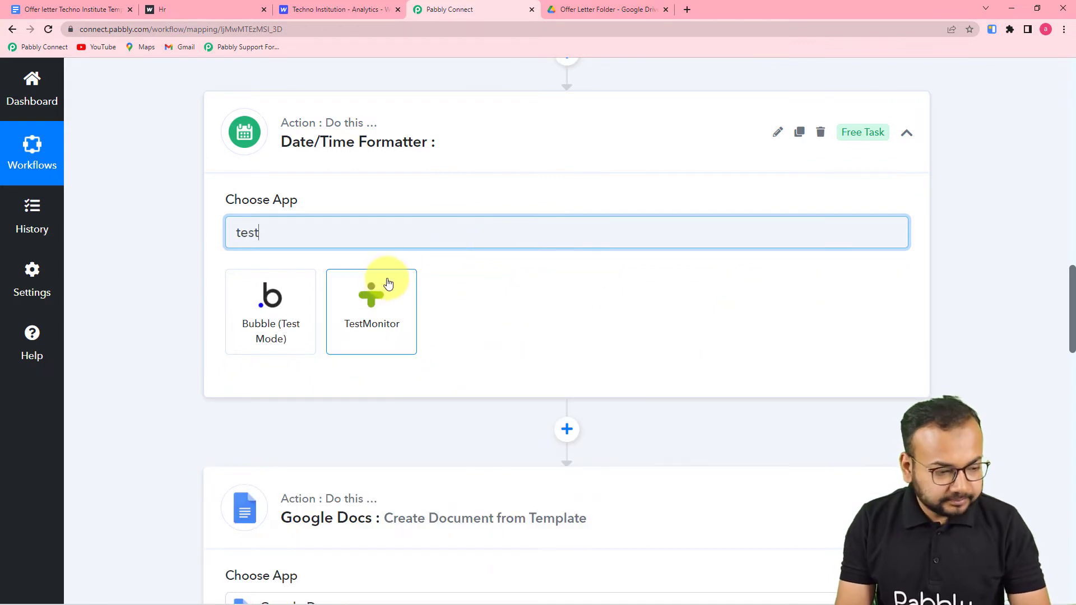
pyautogui.press('BackSpace')
pyautogui.press('BackSpace')
# - Complete the 'text' search and set the step to Text Formatter's Split Text event, connected
pyautogui.write('xt')
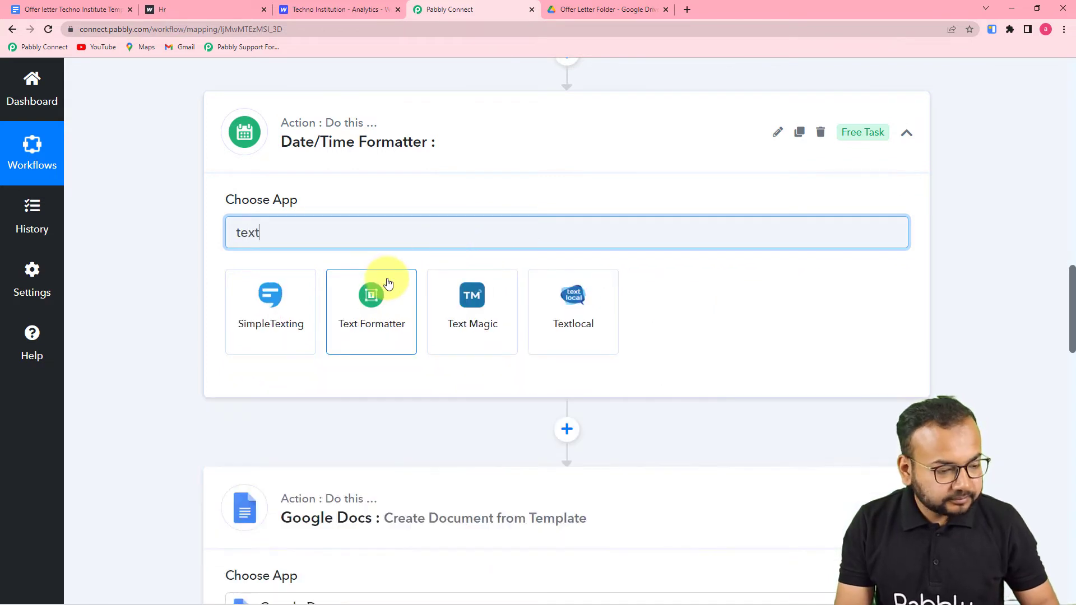
pyautogui.click(369, 330)
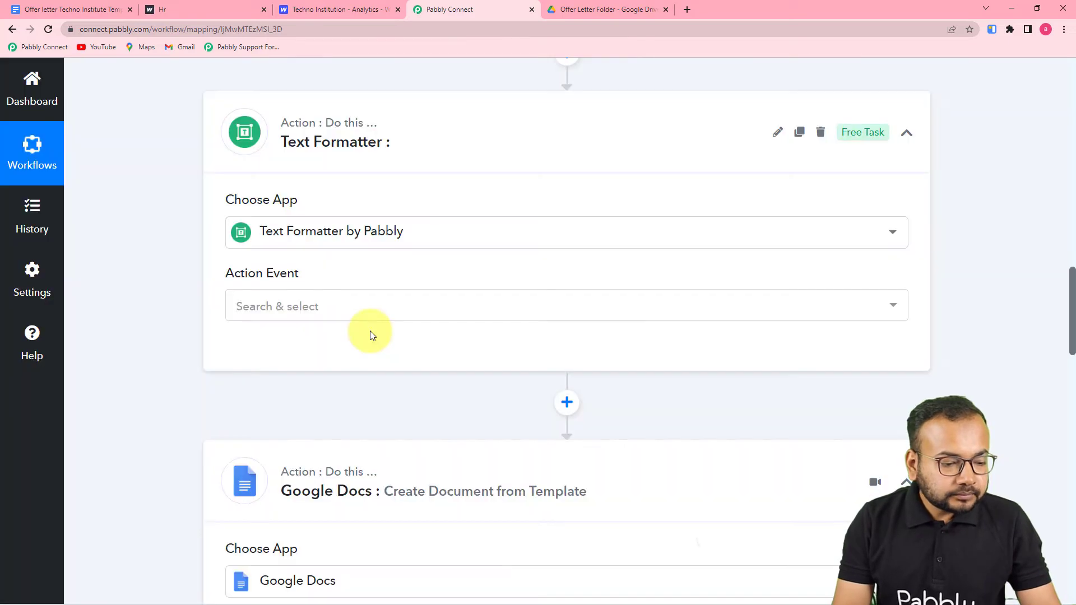
pyautogui.click(328, 312)
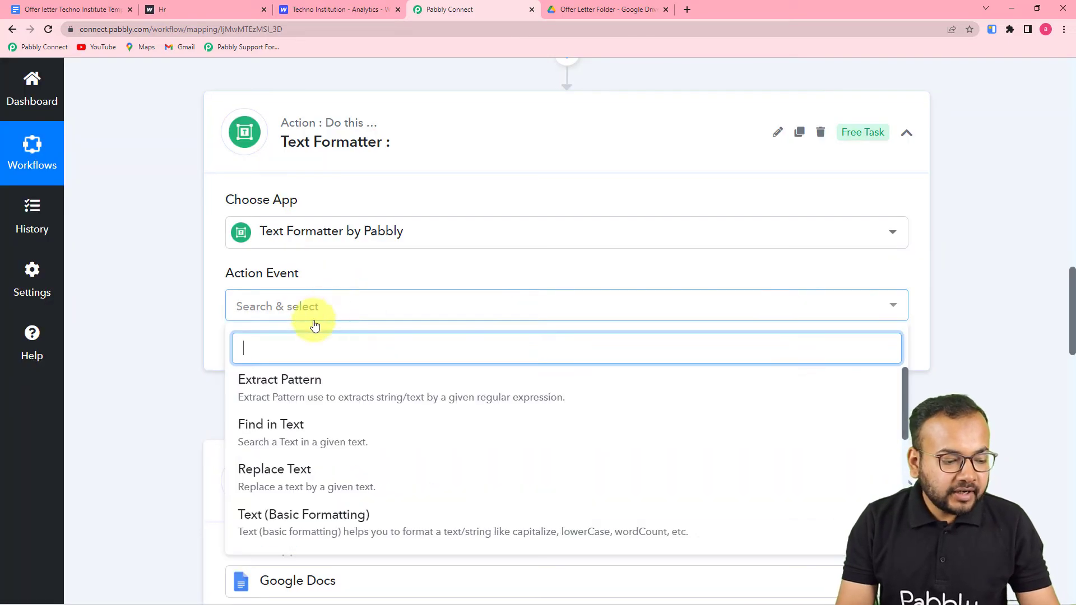
pyautogui.scroll(-2, 319, 409)
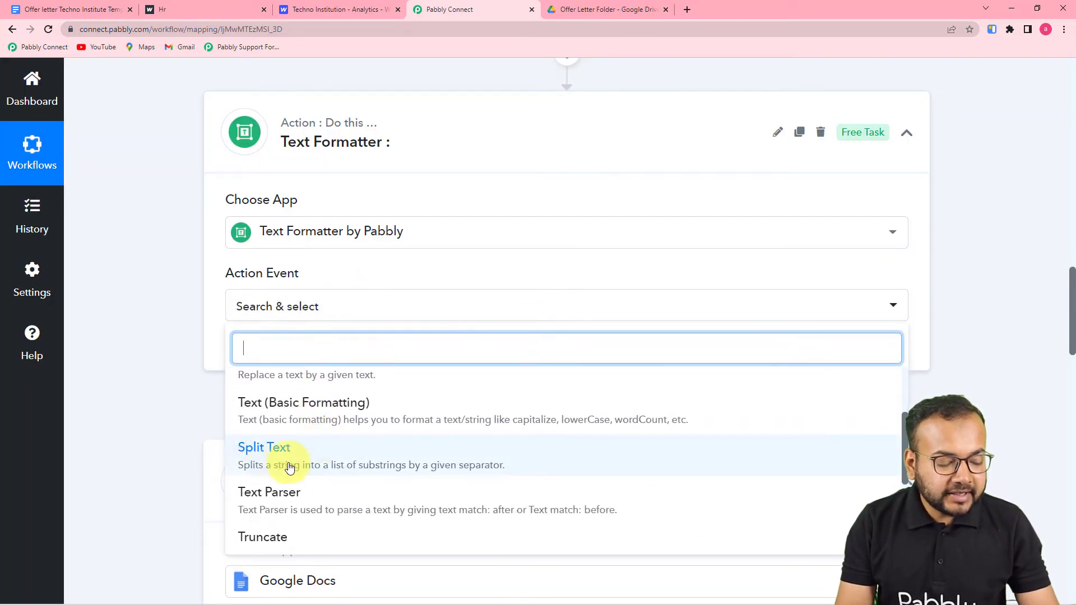
pyautogui.click(290, 465)
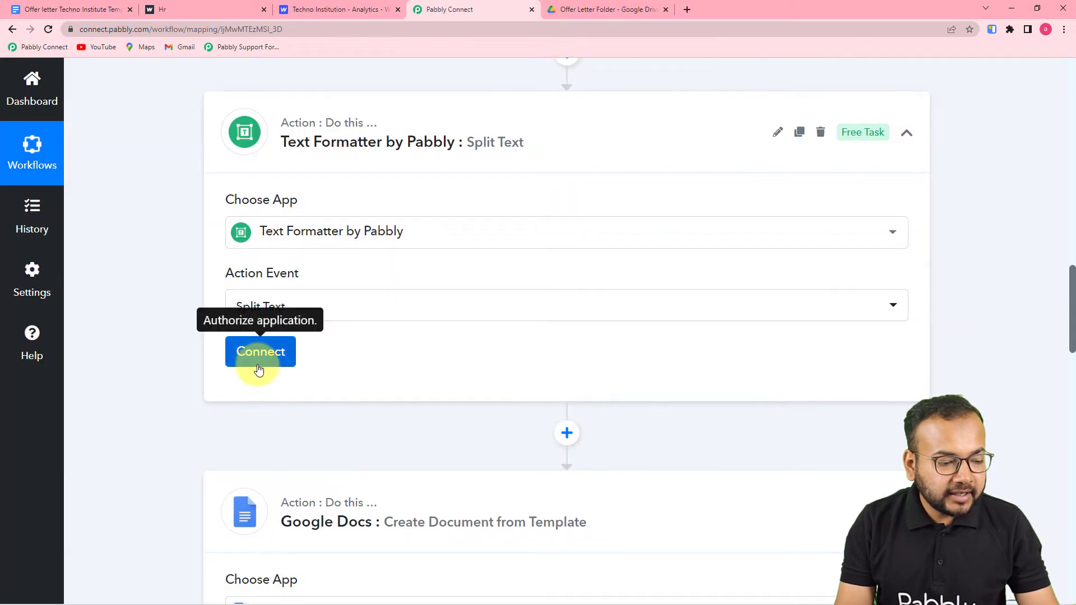
pyautogui.click(259, 359)
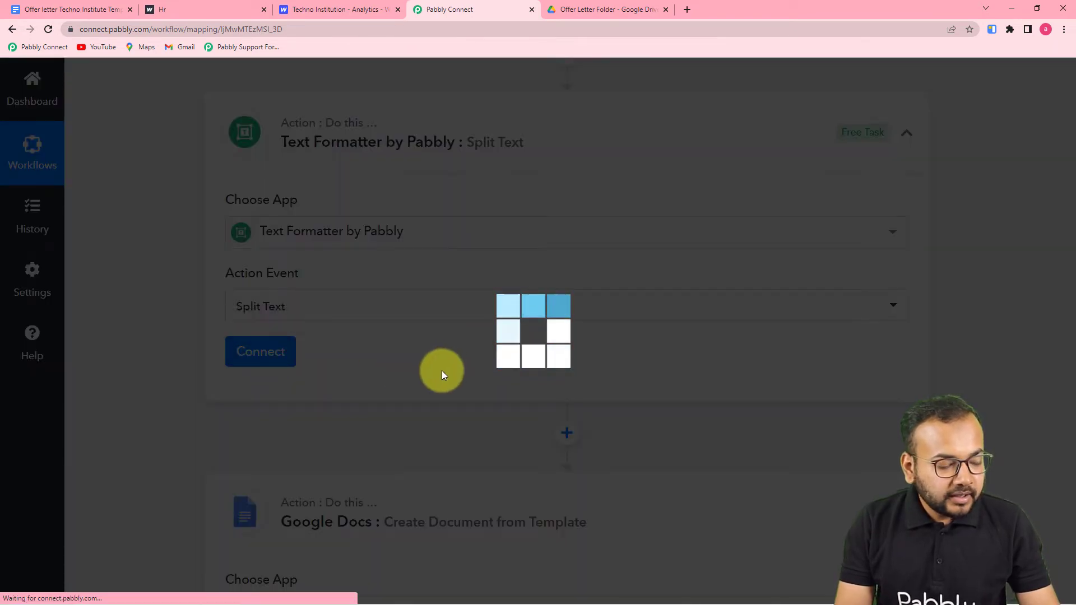
pyautogui.scroll(-4, 441, 372)
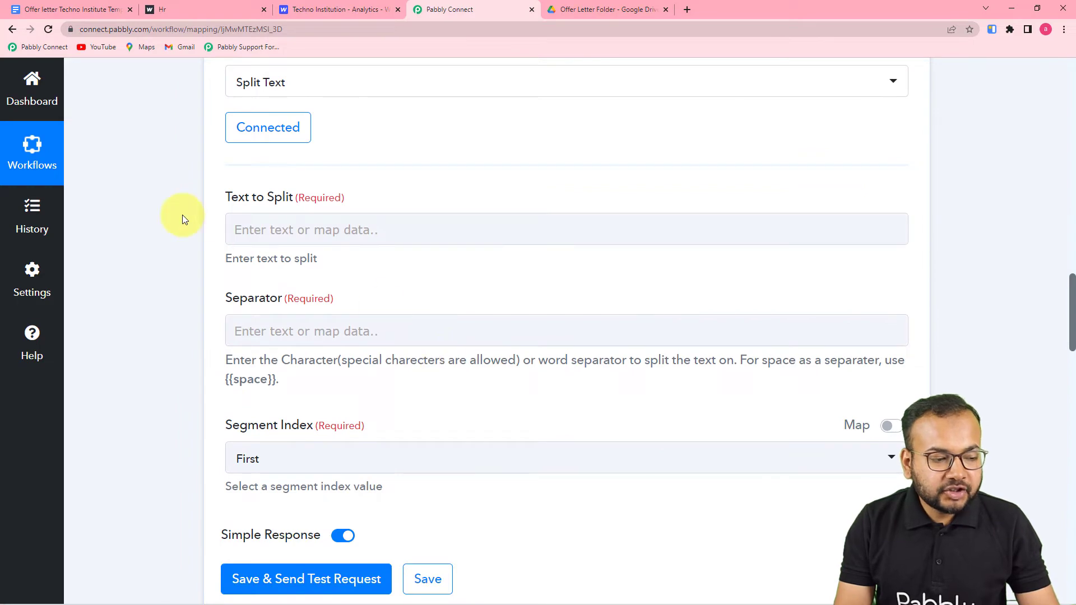
# - Map the Webflow timestamp D into Text to Split and enter T as the Separator
pyautogui.scroll(10, 533, 317)
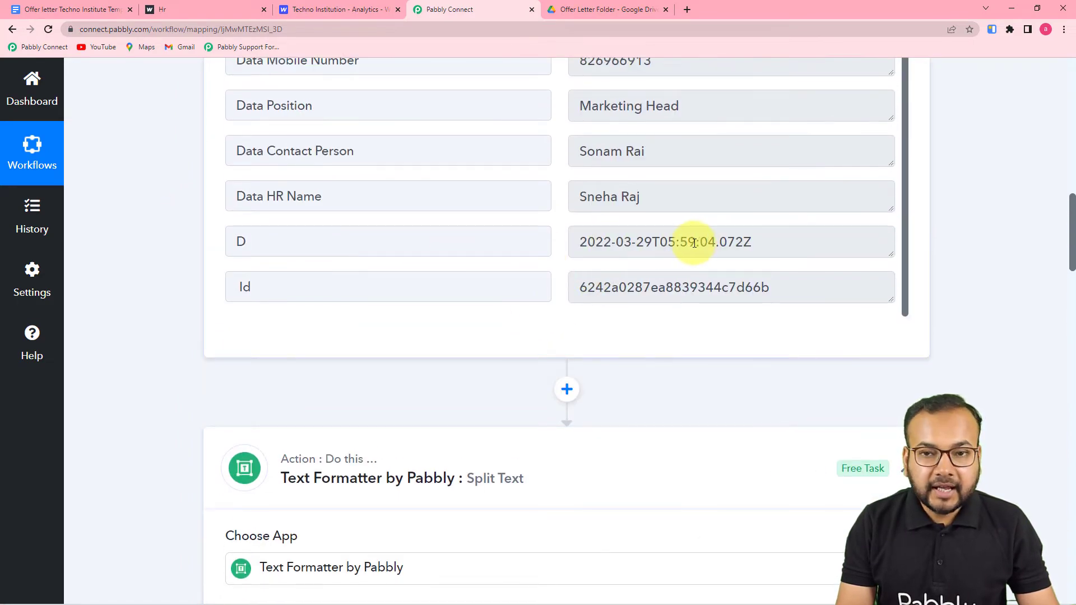
pyautogui.scroll(-3, 432, 348)
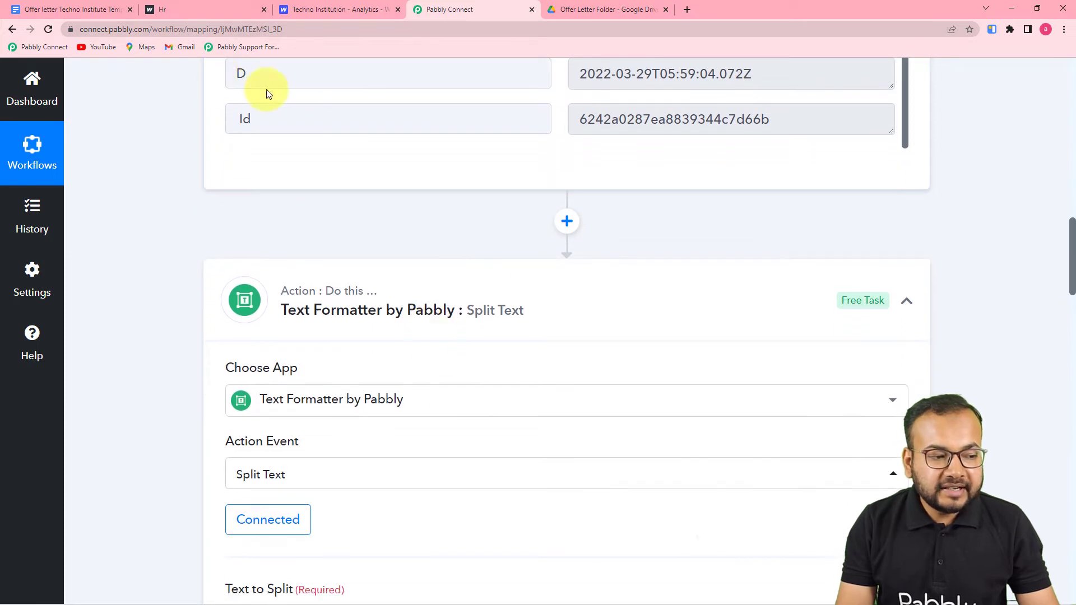
pyautogui.scroll(-9, 348, 204)
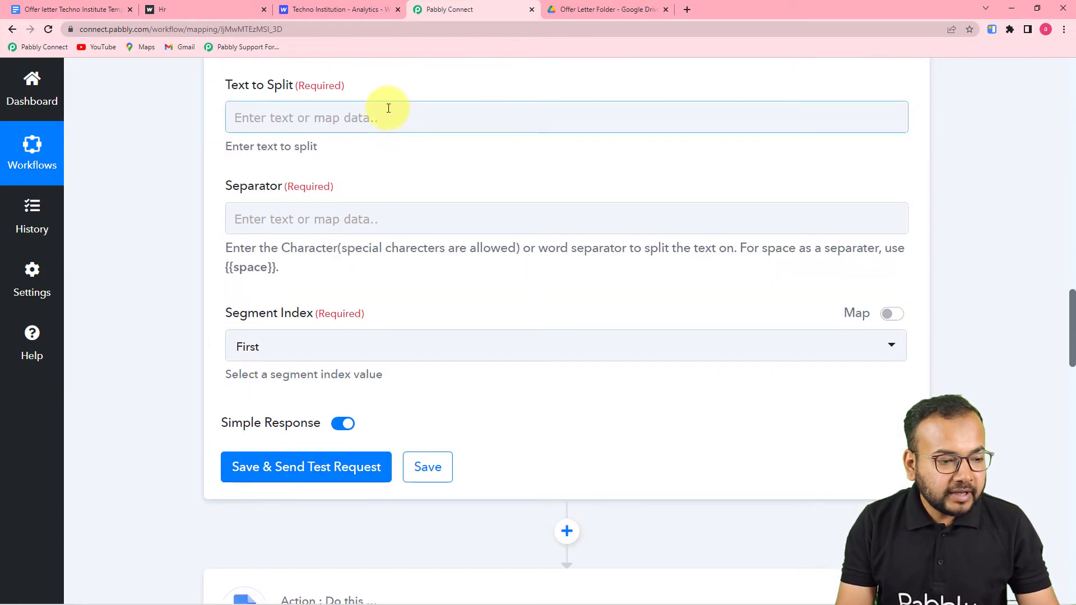
pyautogui.click(381, 116)
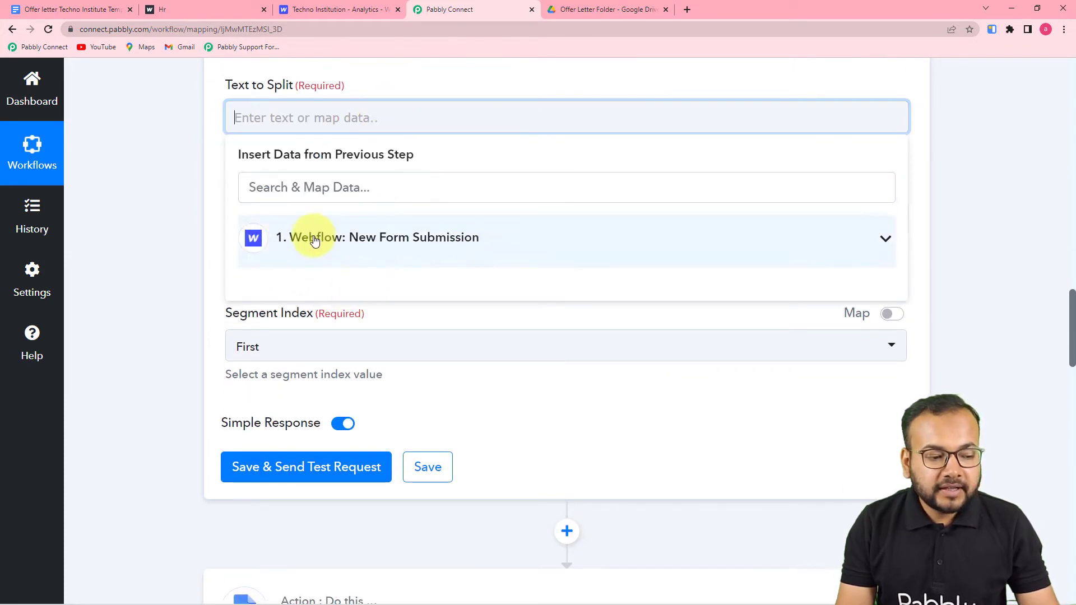
pyautogui.click(368, 249)
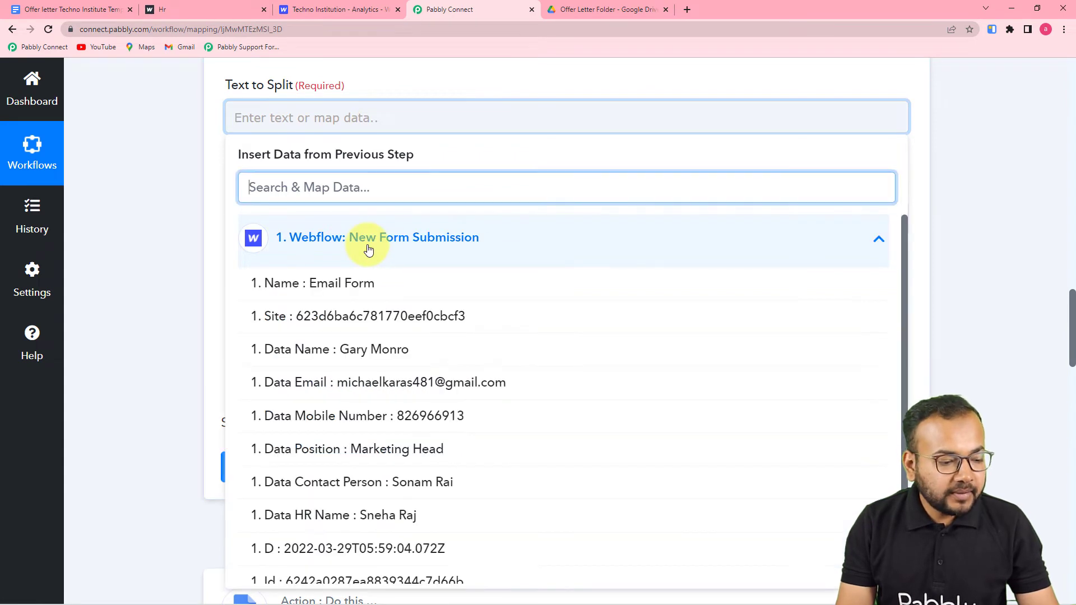
pyautogui.click(304, 538)
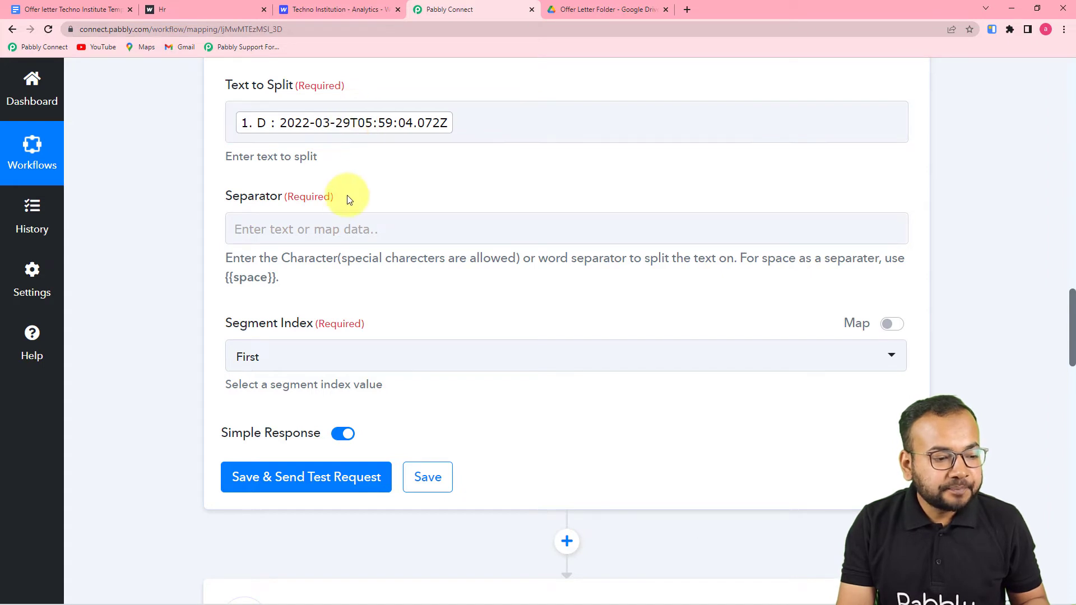
pyautogui.click(318, 230)
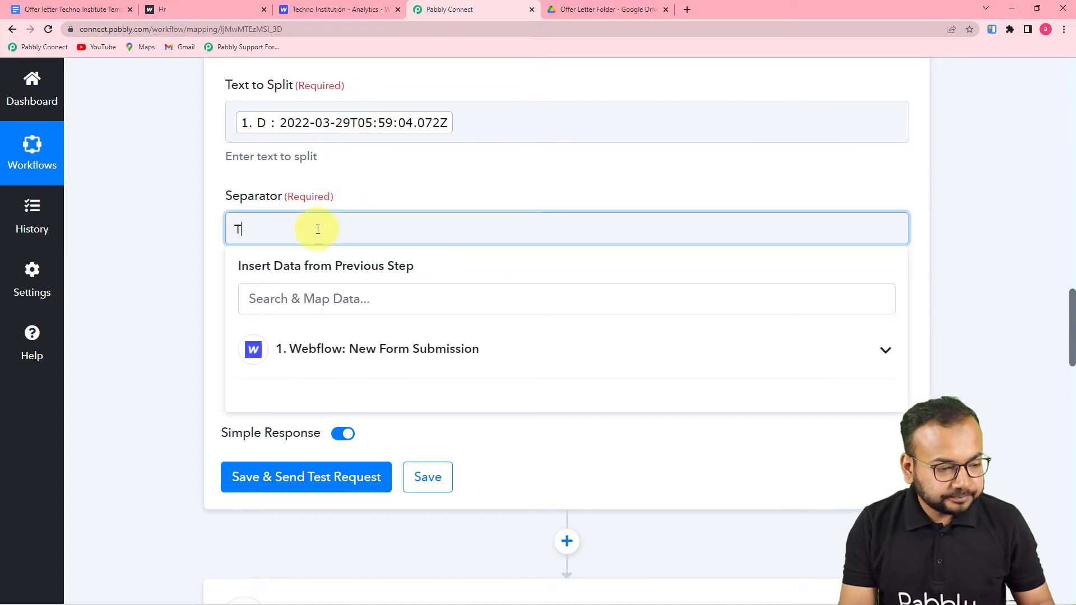
pyautogui.click(200, 231)
pyautogui.scroll(-2, 200, 231)
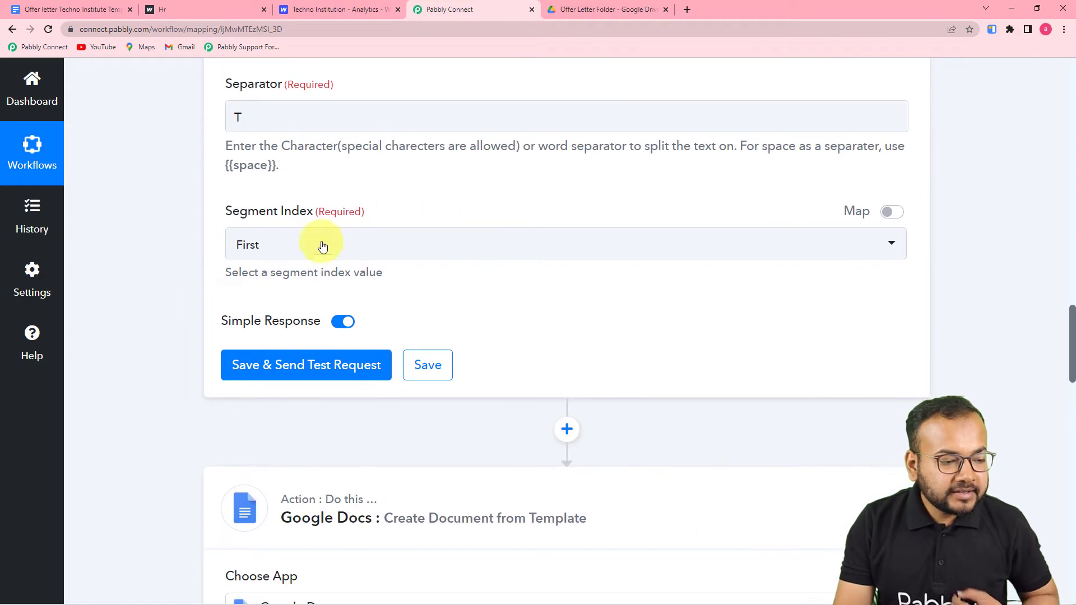
pyautogui.scroll(2, 311, 254)
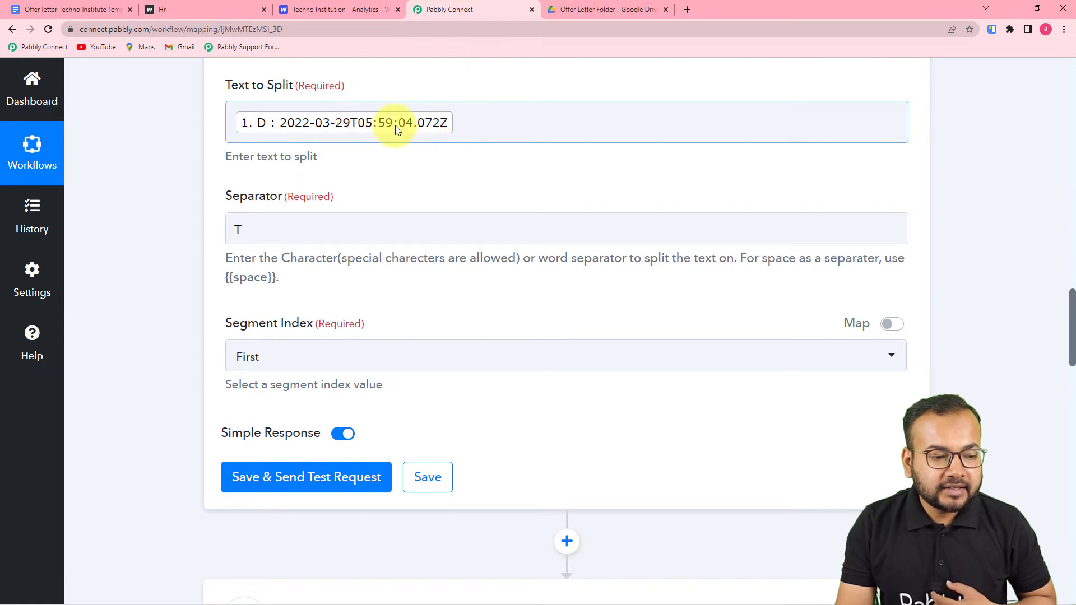
pyautogui.scroll(-3, 363, 249)
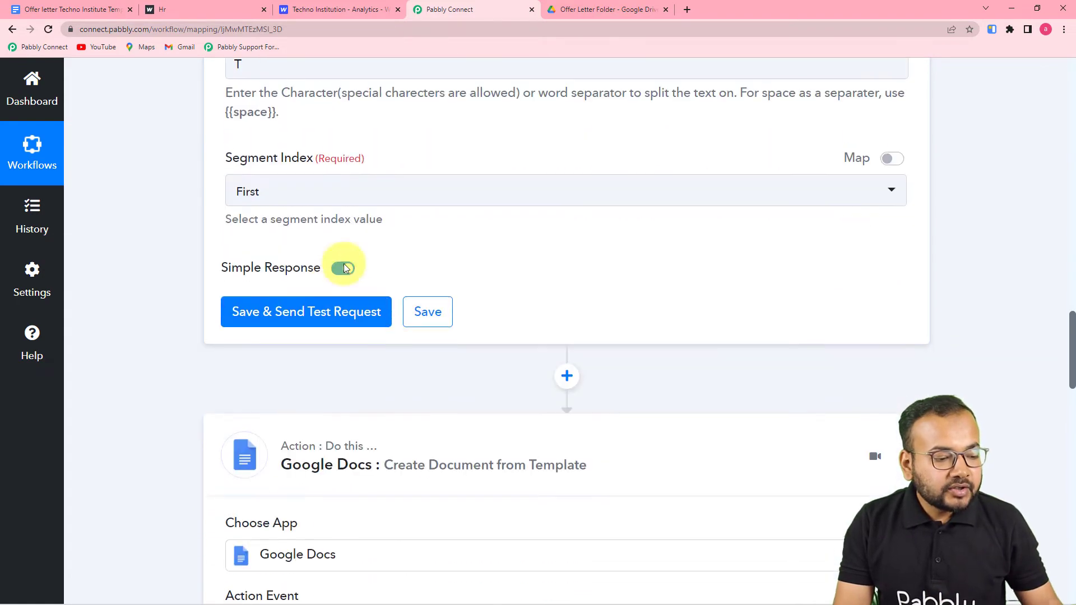
# - Keep Segment Index as First and save, with the test returning 2022-03-29
pyautogui.click(367, 194)
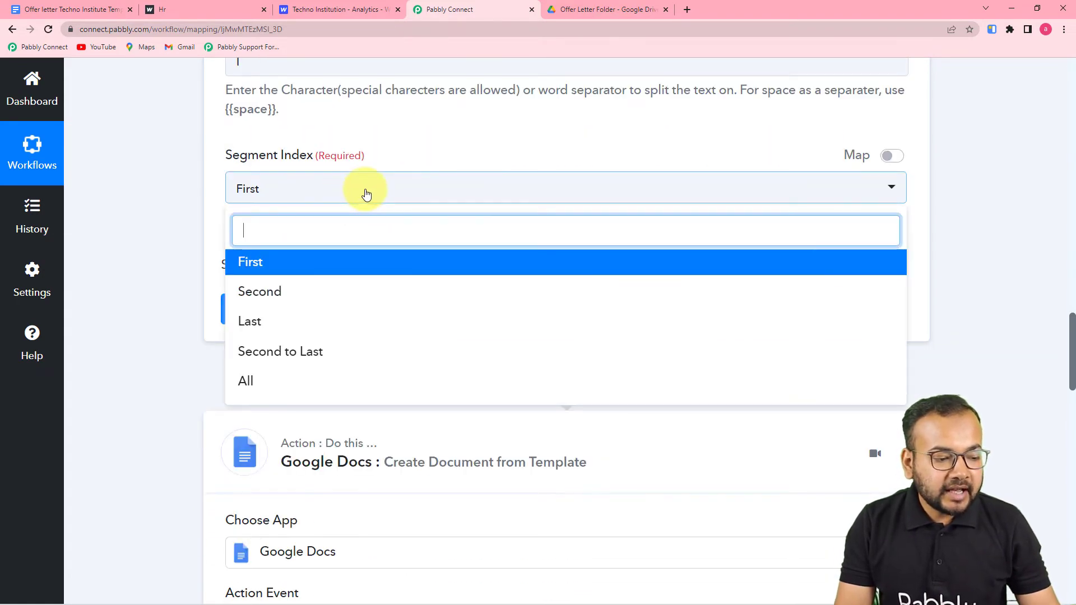
pyautogui.scroll(3, 396, 223)
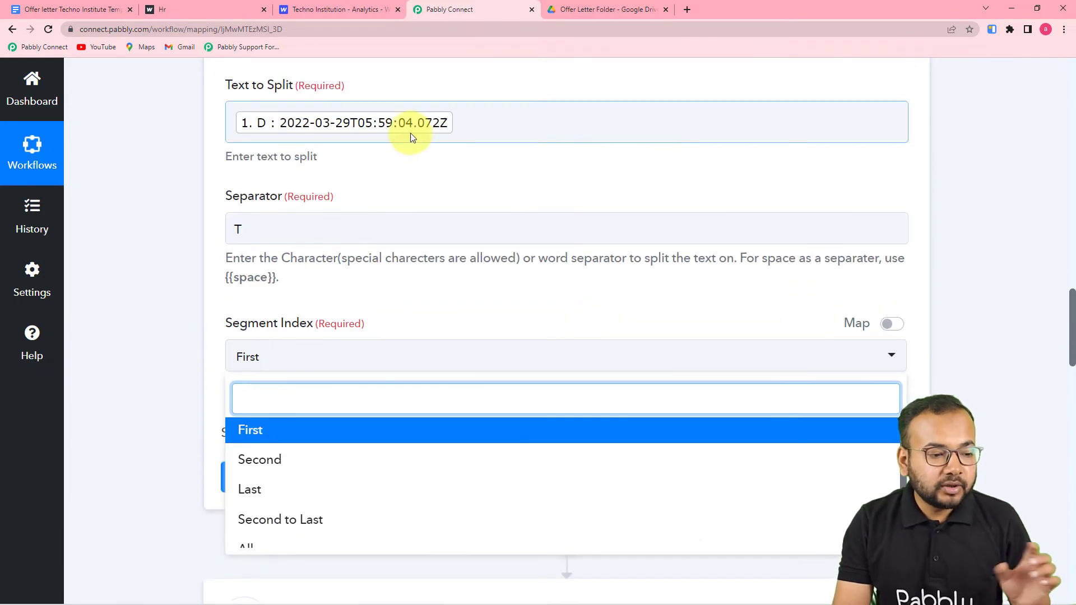
pyautogui.click(274, 432)
pyautogui.click(239, 476)
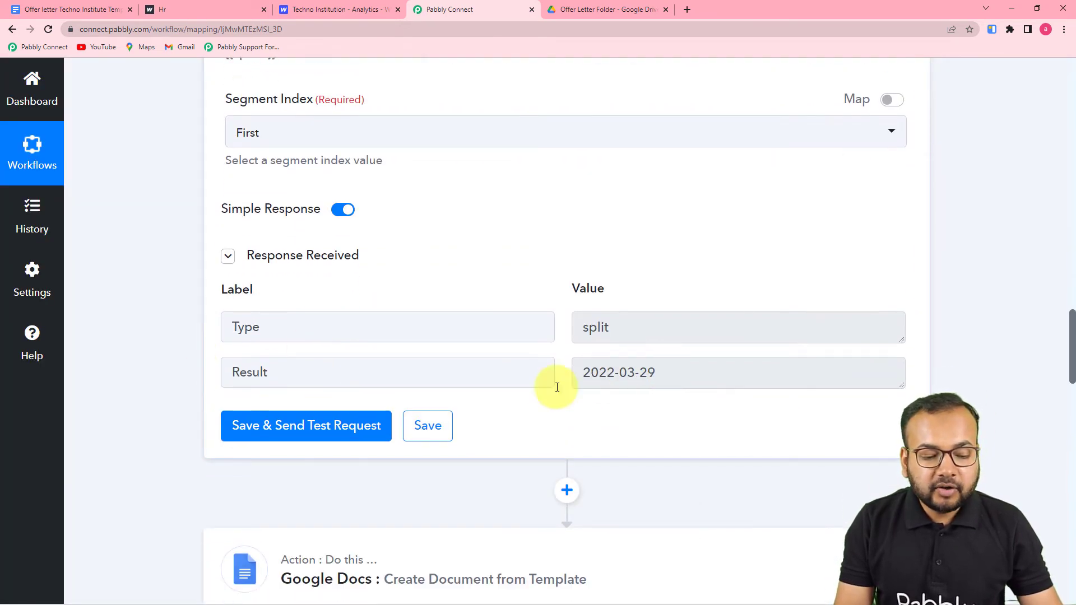
pyautogui.scroll(-6, 699, 400)
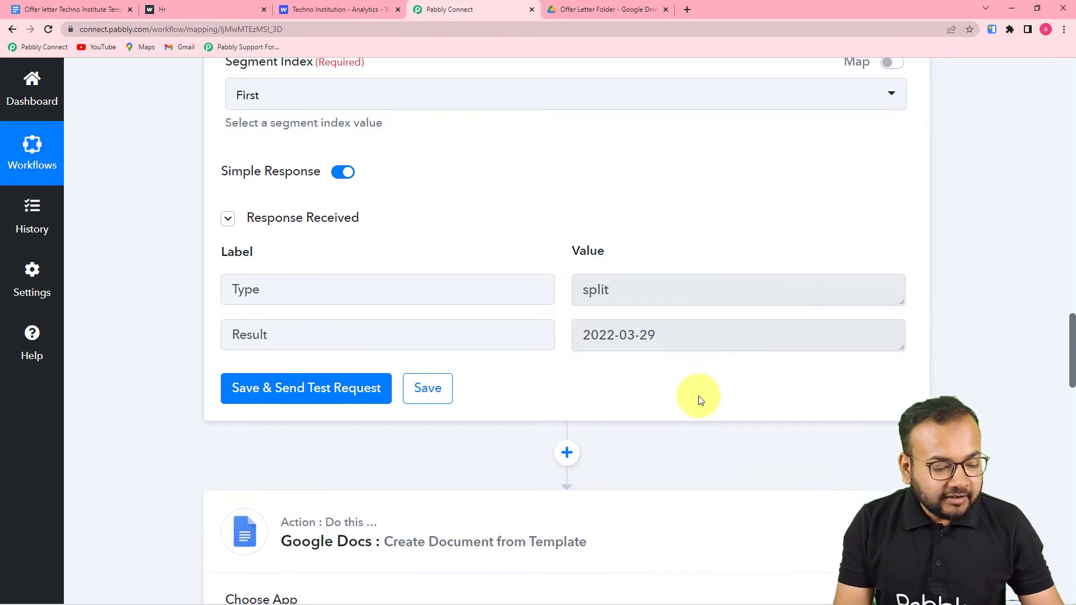
# - Re-save the Google Docs step with the existing Google Docs #28 connection so it shows Connected
pyautogui.scroll(-10, 626, 272)
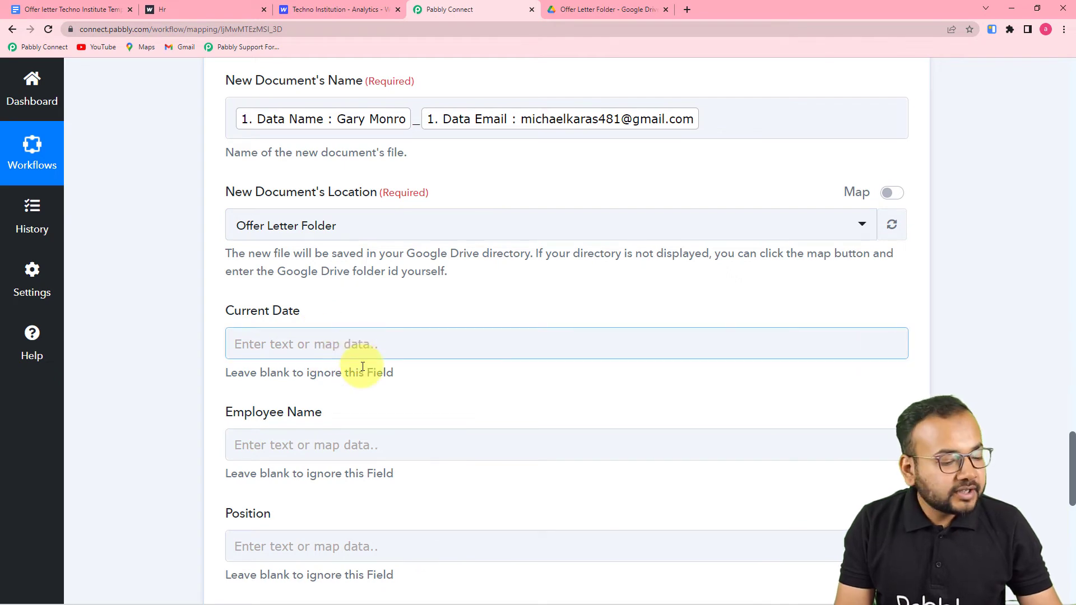
pyautogui.click(381, 342)
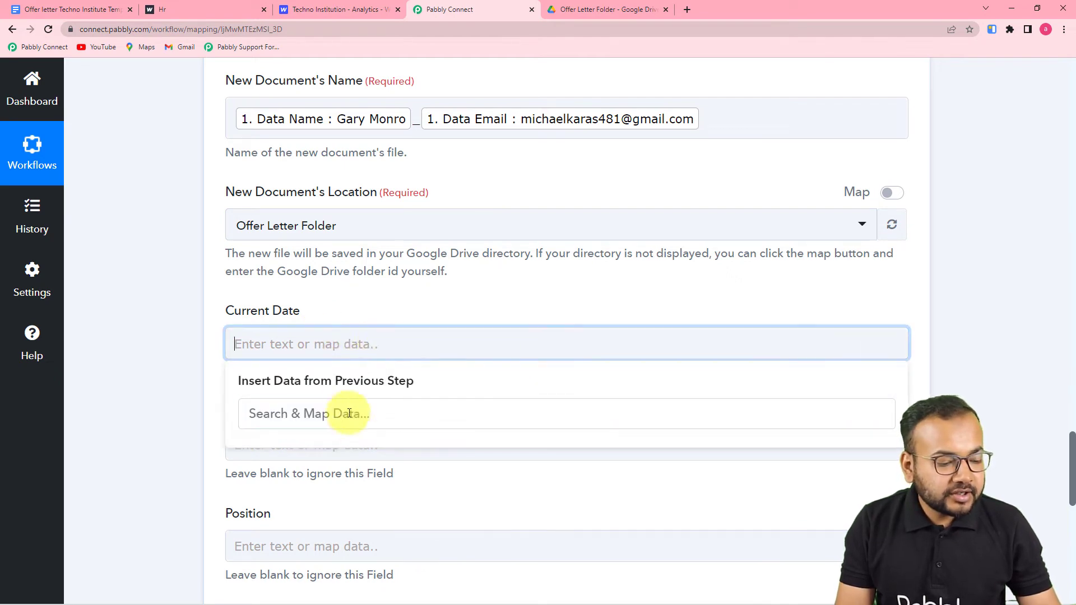
pyautogui.click(187, 396)
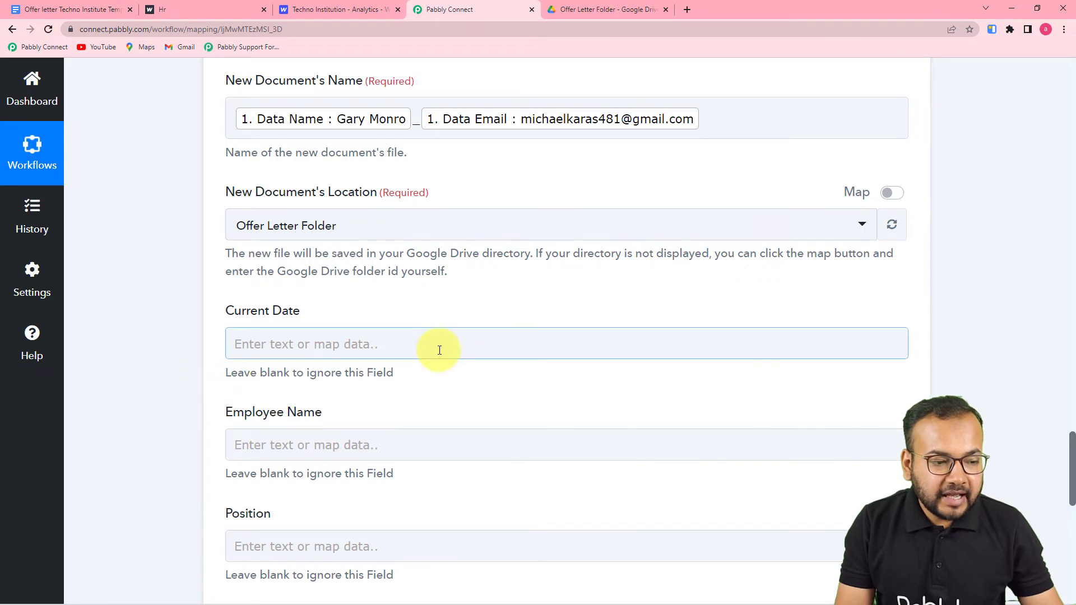
pyautogui.scroll(6, 440, 348)
pyautogui.scroll(2, 508, 317)
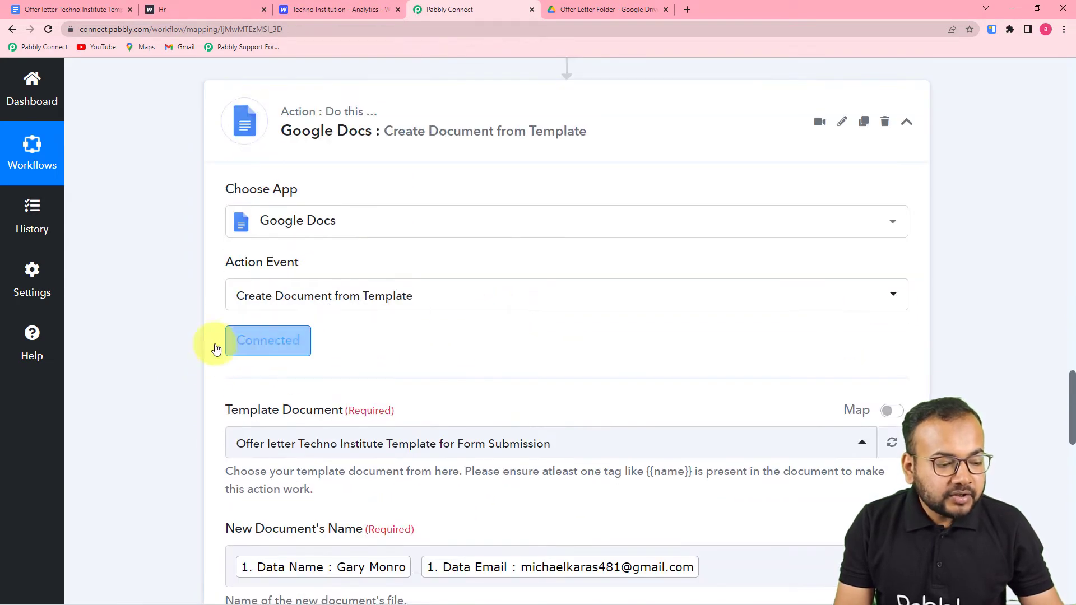
pyautogui.scroll(3, 372, 400)
pyautogui.scroll(-3, 368, 403)
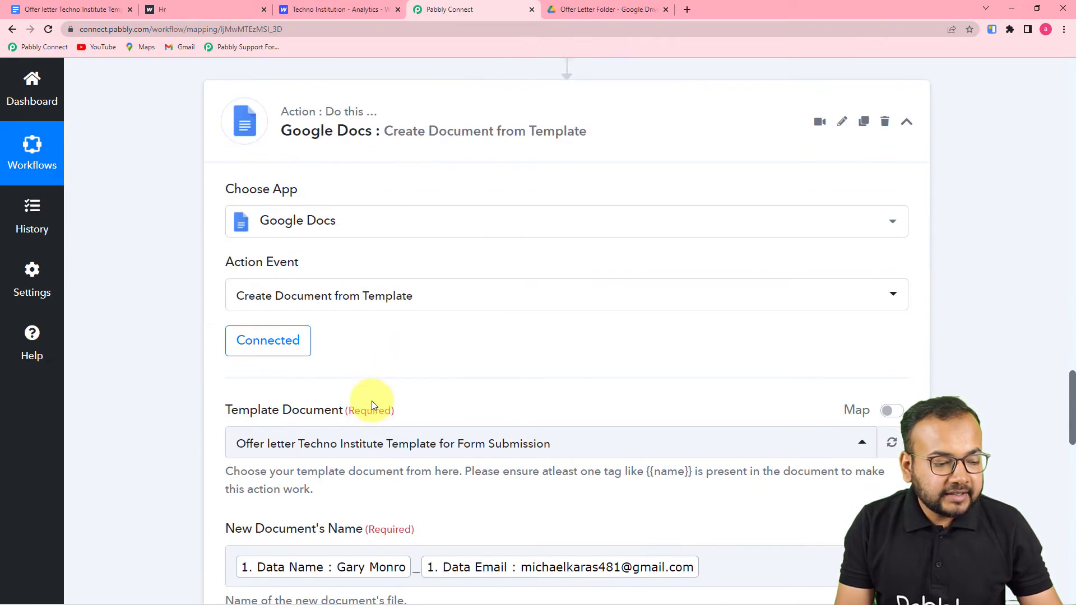
pyautogui.click(267, 349)
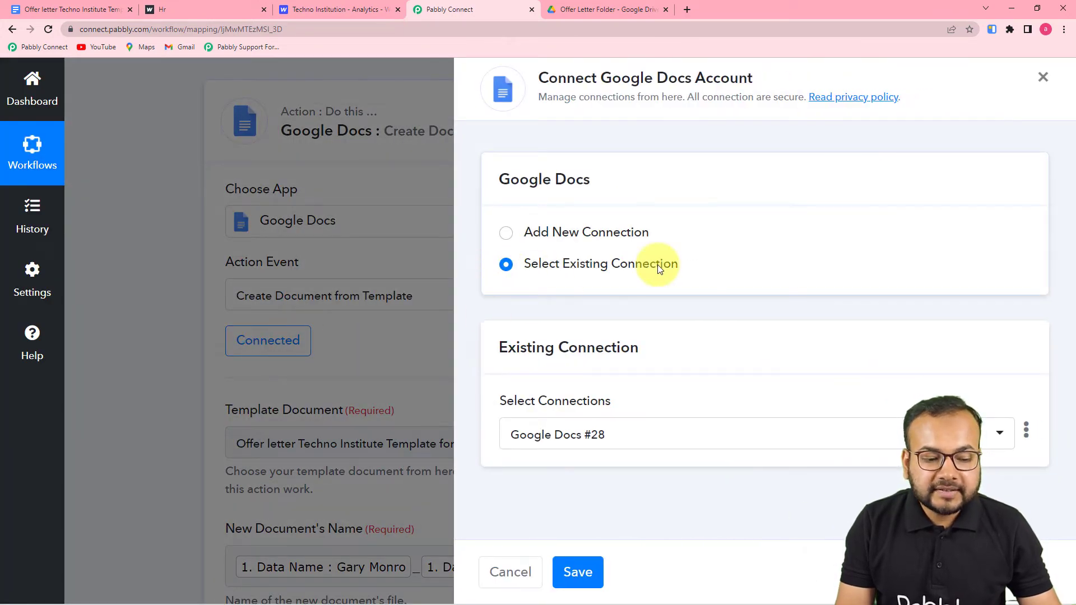
pyautogui.click(600, 569)
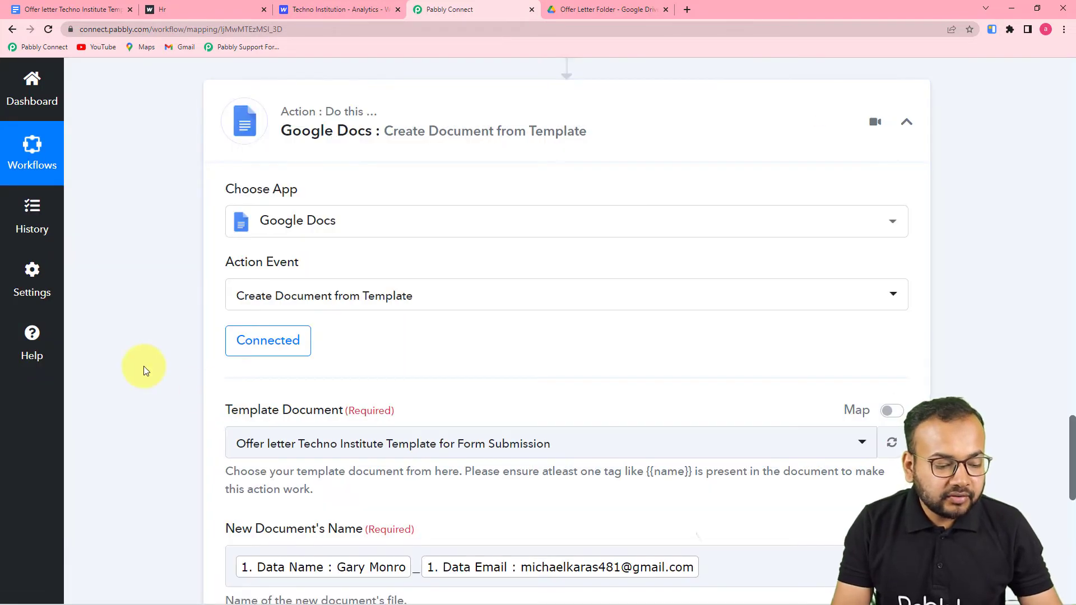
pyautogui.scroll(-8, 143, 365)
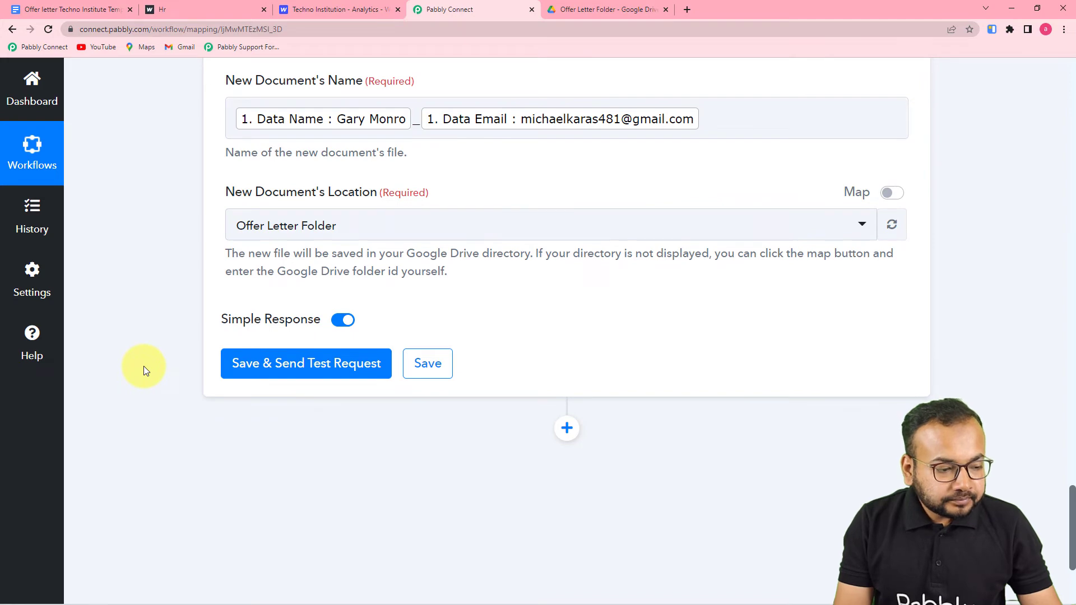
pyautogui.scroll(2, 365, 336)
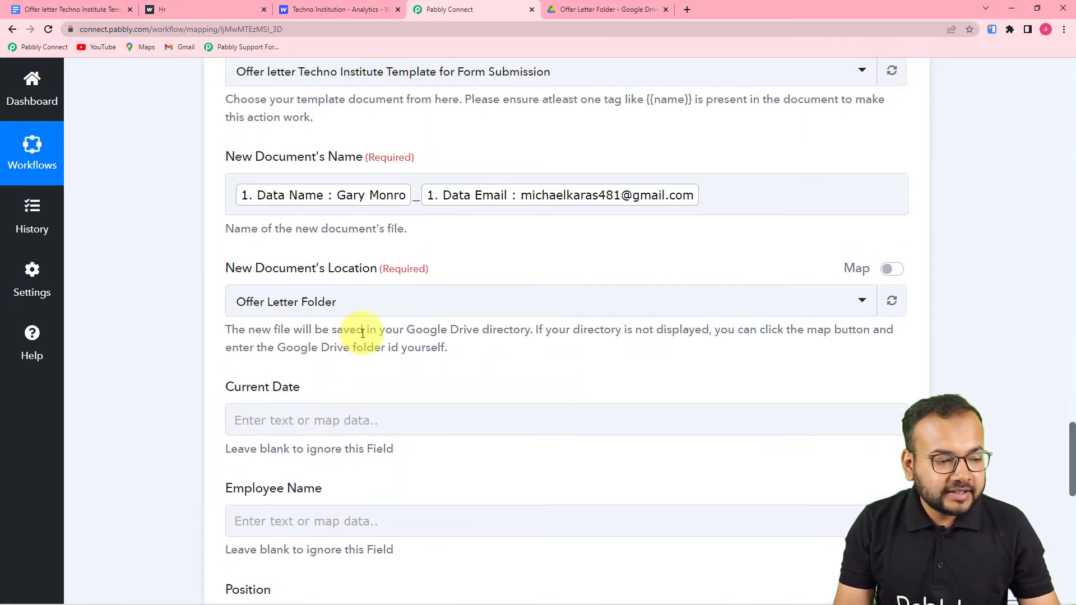
pyautogui.scroll(-3, 370, 421)
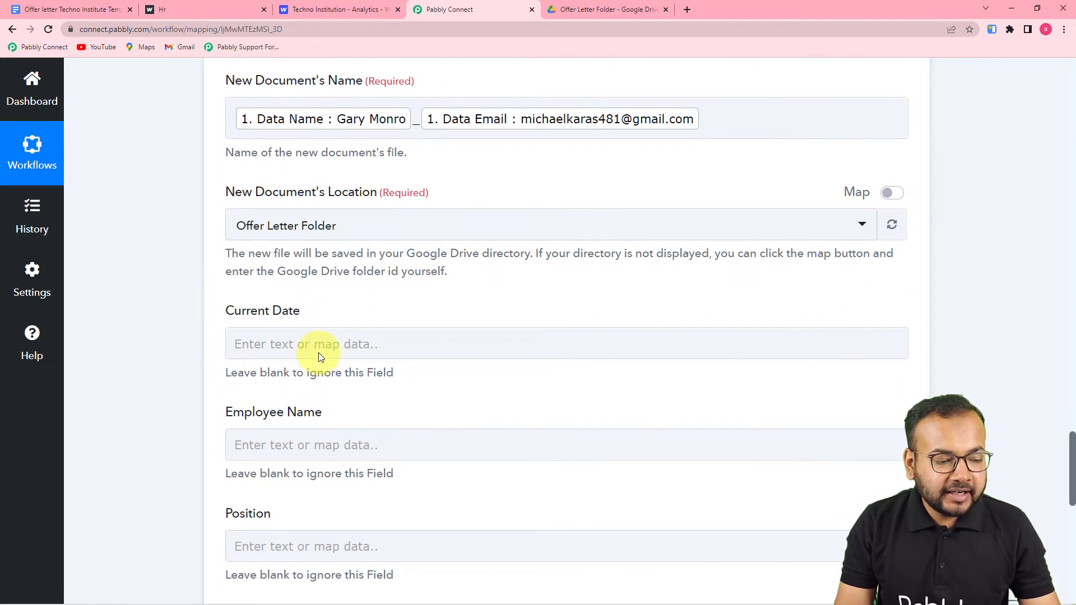
pyautogui.scroll(-3, 314, 393)
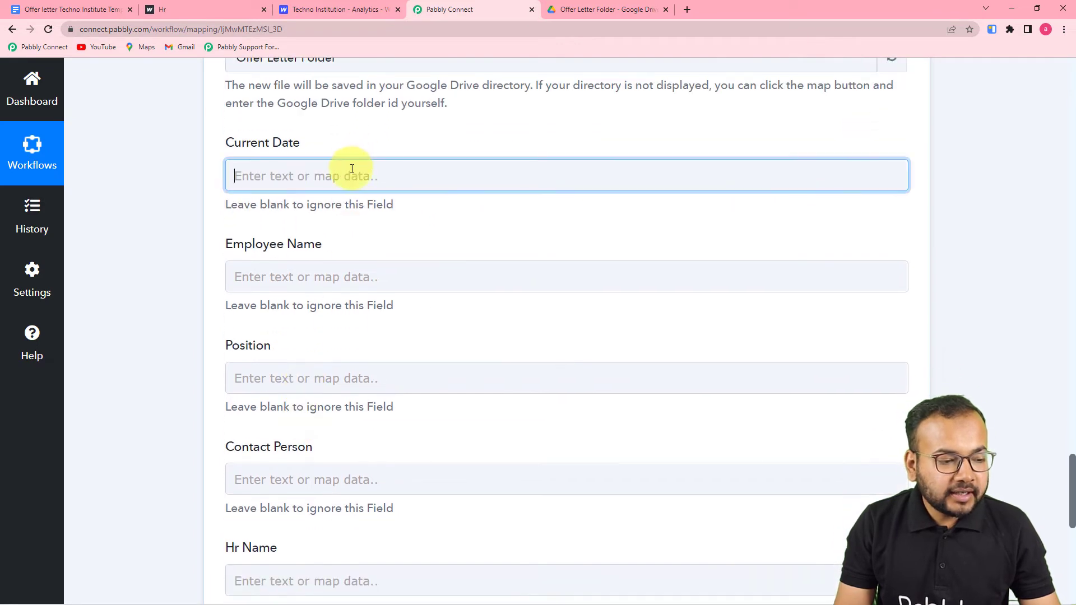
# - Fill Current Date with the Split Text result (2022-03-29)
pyautogui.click(352, 169)
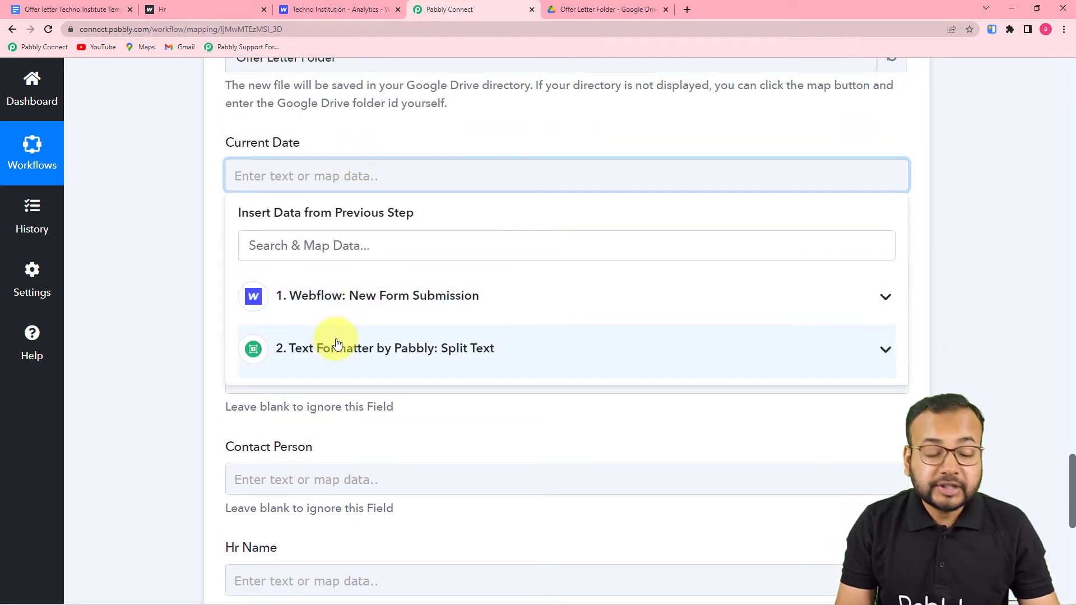
pyautogui.click(321, 361)
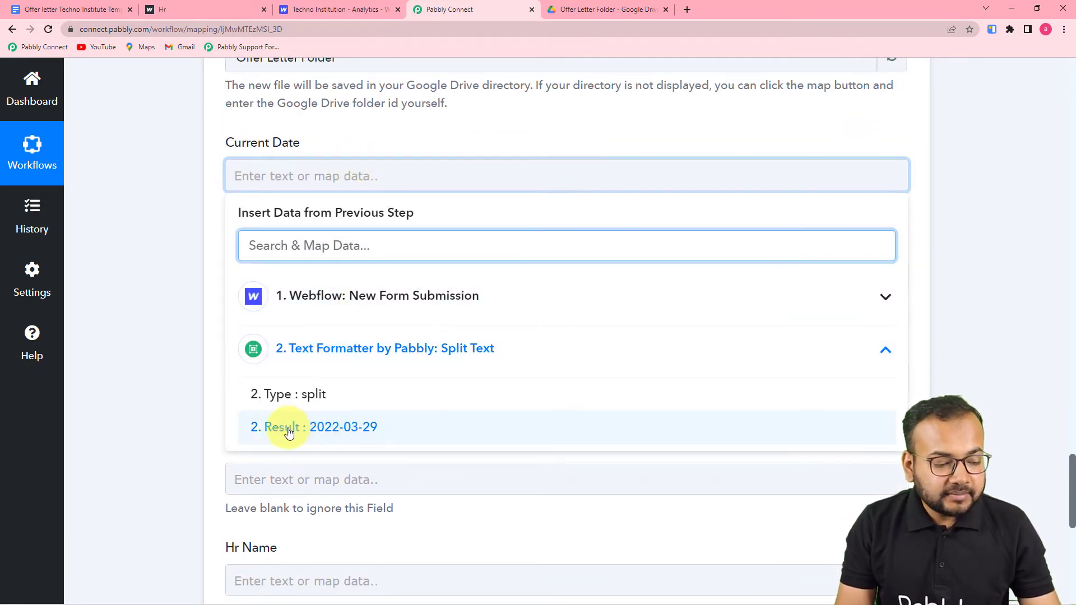
pyautogui.click(339, 432)
pyautogui.click(131, 301)
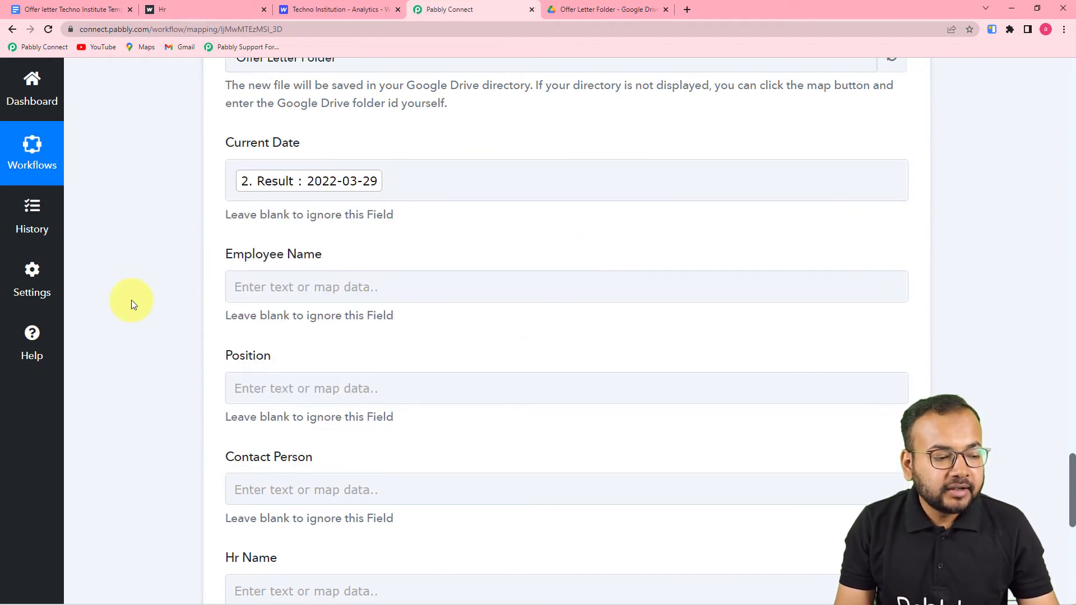
pyautogui.scroll(-2, 131, 300)
# - Map the form's Data Name and Data Position into Employee Name and Position
pyautogui.click(395, 175)
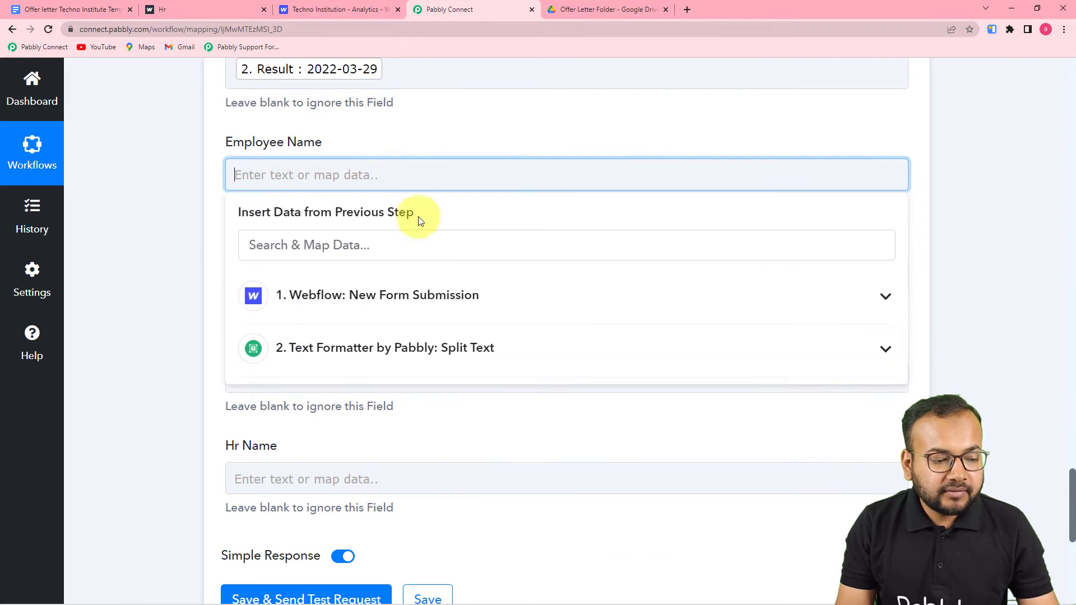
pyautogui.click(382, 303)
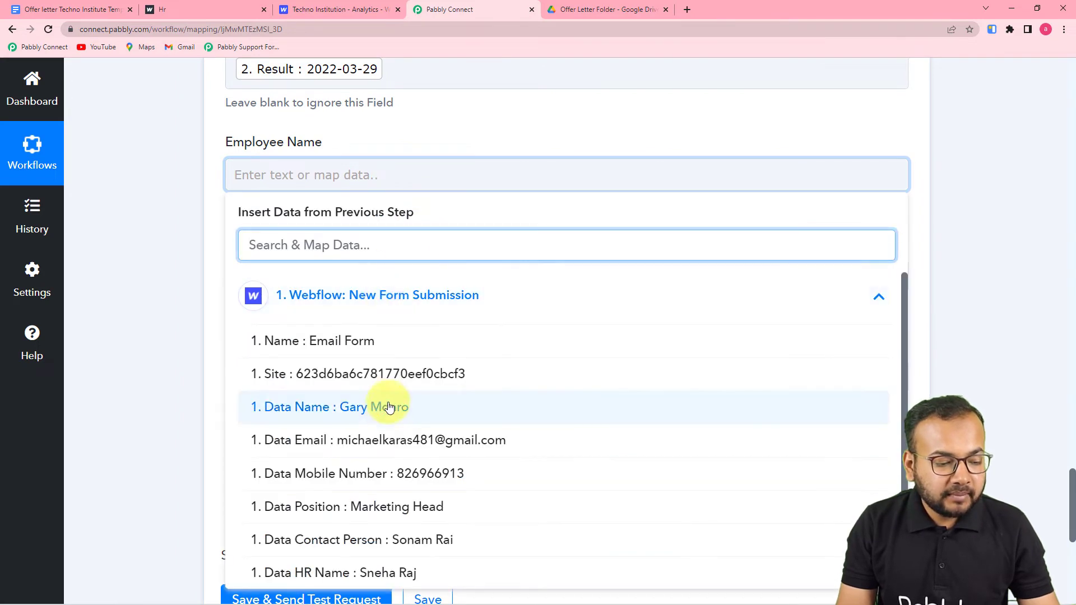
pyautogui.click(385, 409)
pyautogui.click(193, 305)
pyautogui.scroll(-2, 372, 180)
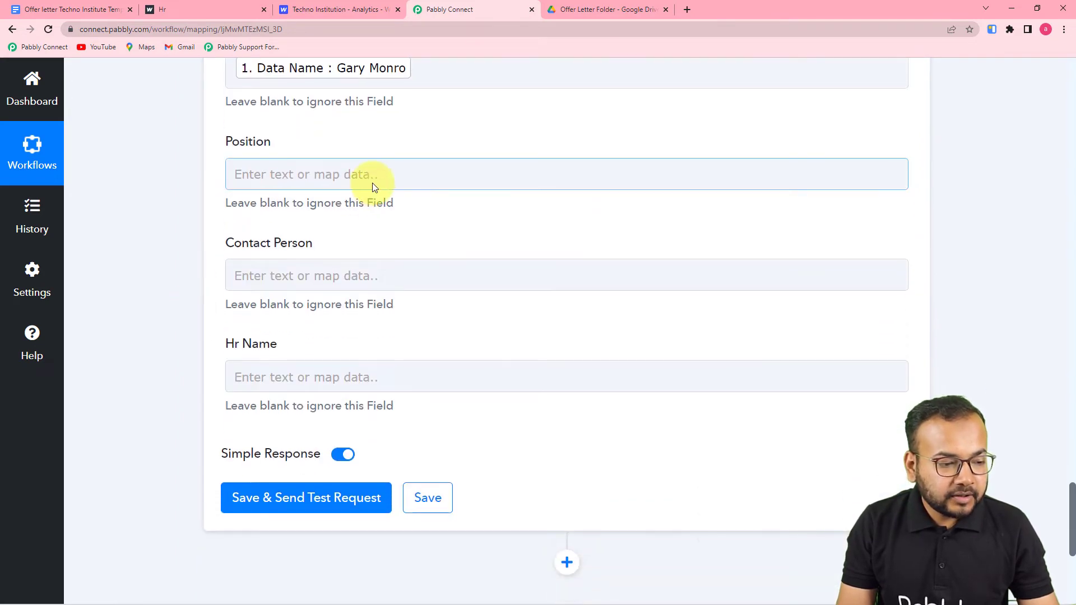
pyautogui.click(374, 175)
pyautogui.click(387, 303)
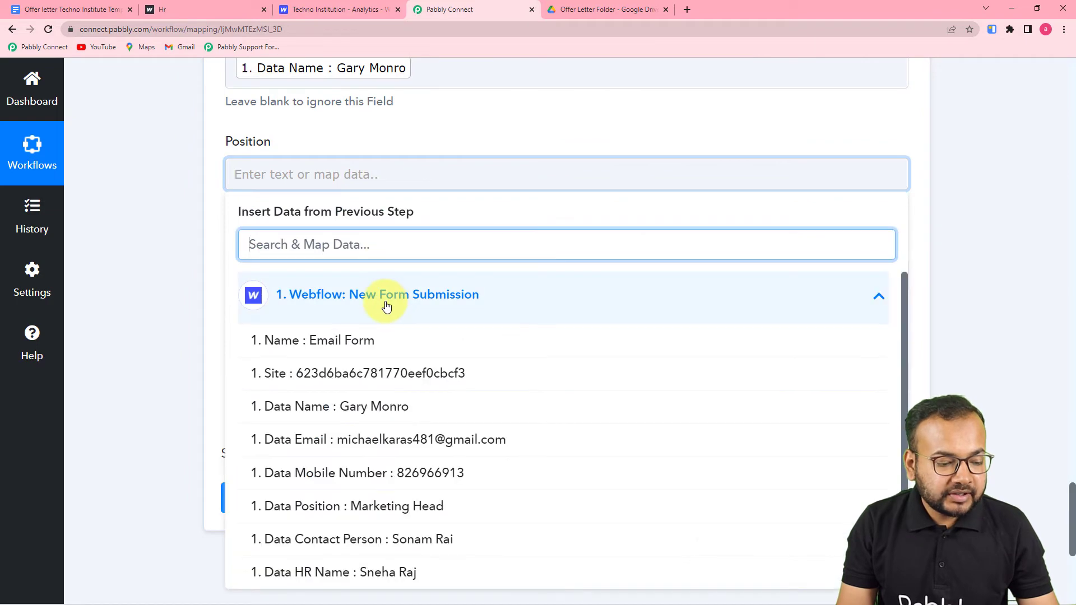
pyautogui.click(385, 505)
pyautogui.click(101, 381)
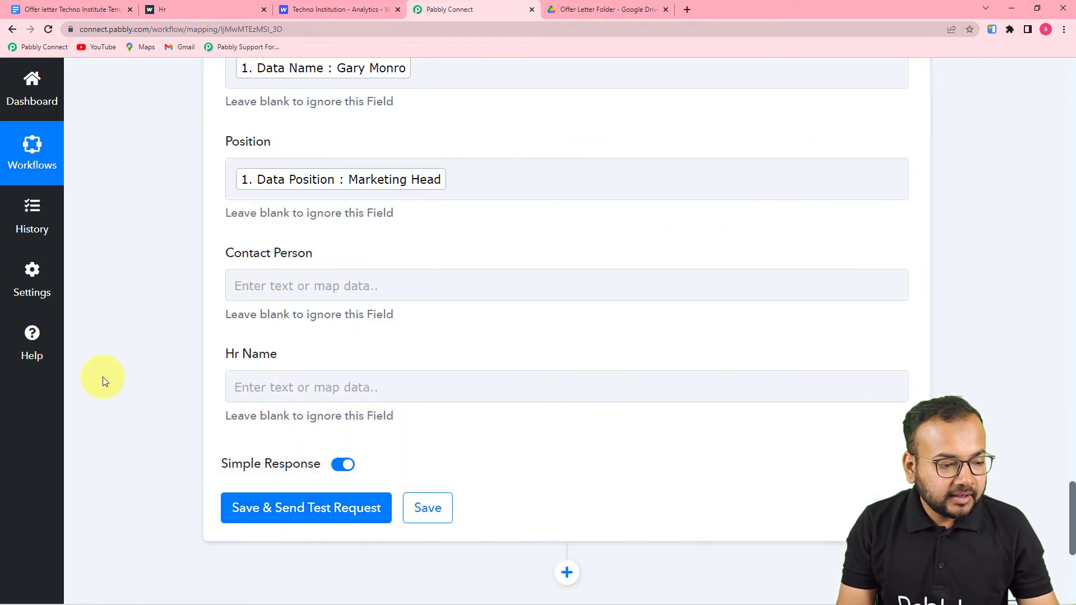
pyautogui.scroll(-2, 331, 269)
# - Map the form's Data Contact Person and Data HR Name into Contact Person and Hr Name
pyautogui.click(338, 184)
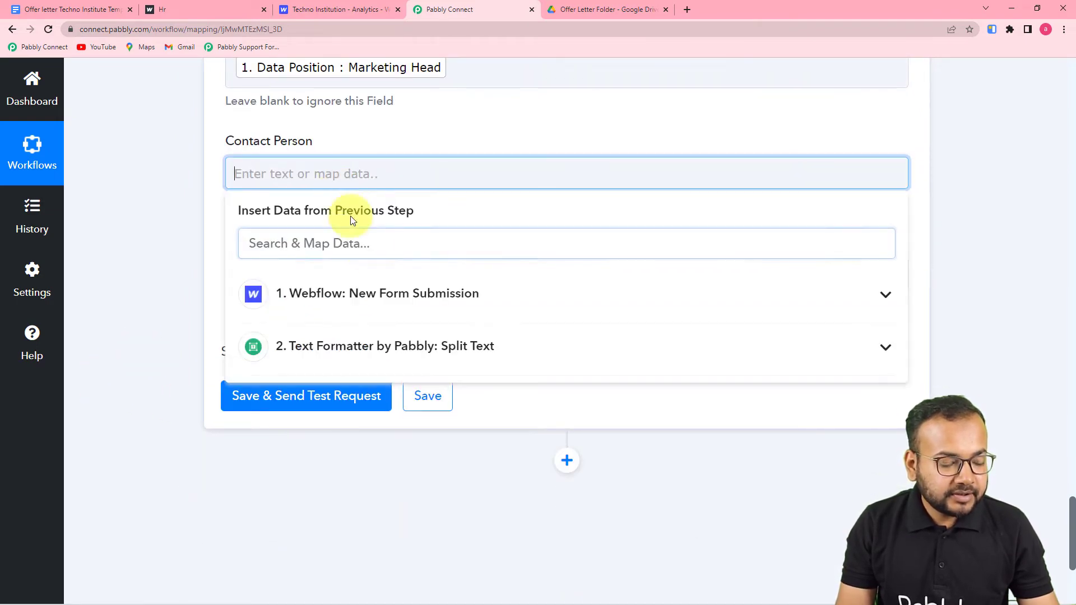
pyautogui.click(360, 302)
pyautogui.click(420, 544)
pyautogui.click(160, 425)
pyautogui.click(263, 282)
pyautogui.scroll(-2, 264, 281)
pyautogui.click(359, 294)
pyautogui.scroll(-2, 377, 488)
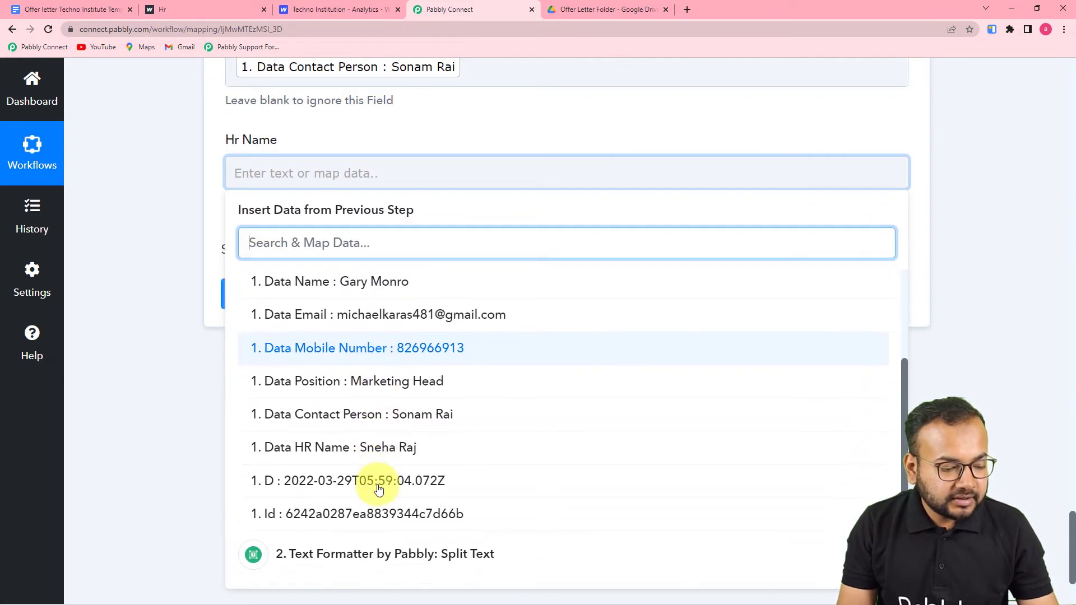
pyautogui.click(402, 447)
pyautogui.click(160, 373)
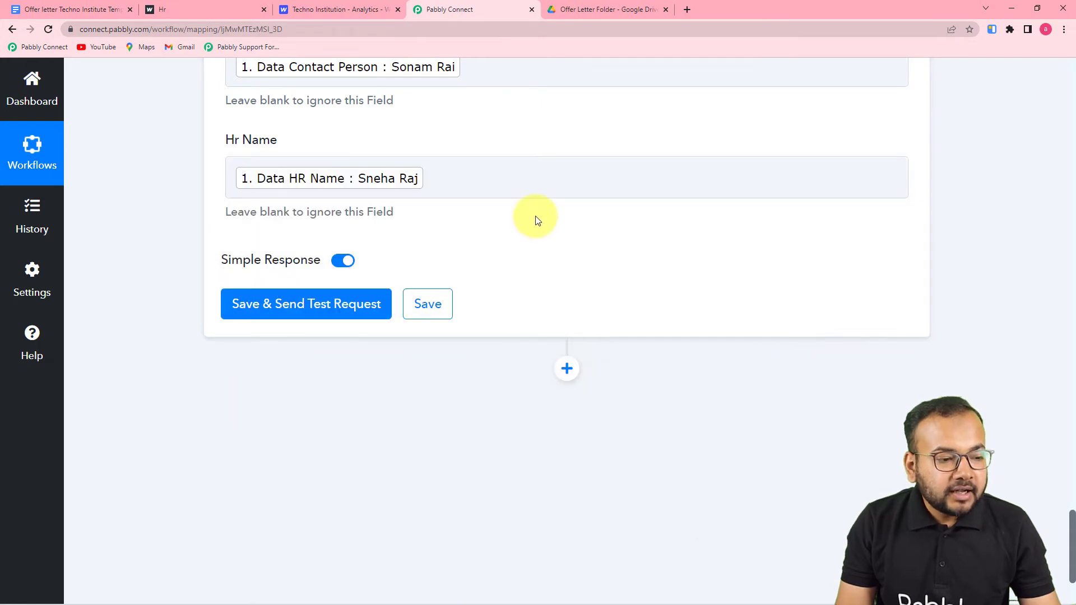
pyautogui.scroll(6, 532, 223)
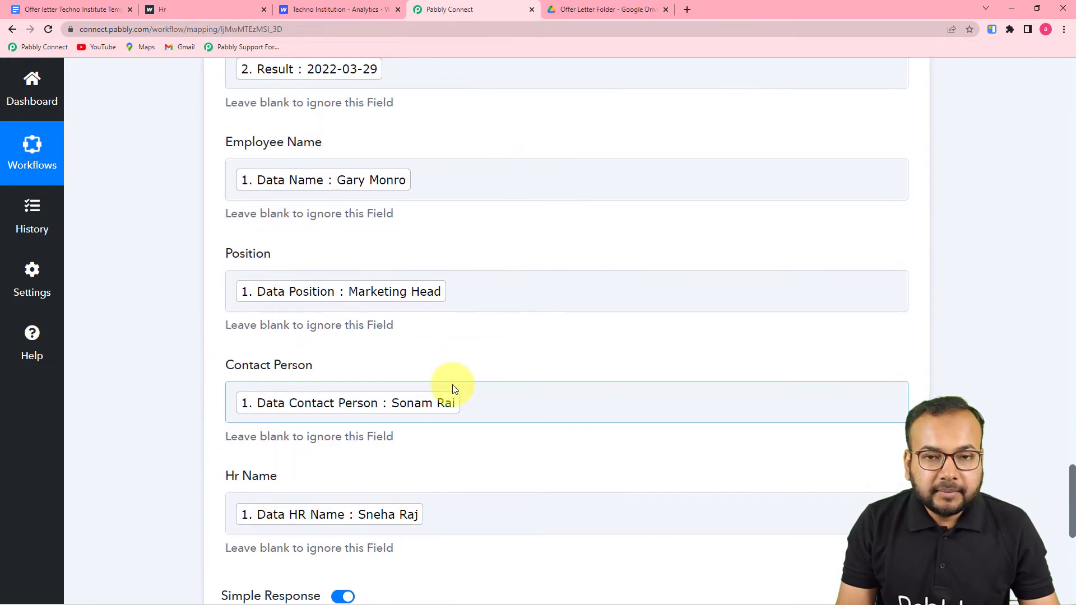
pyautogui.scroll(-2, 204, 309)
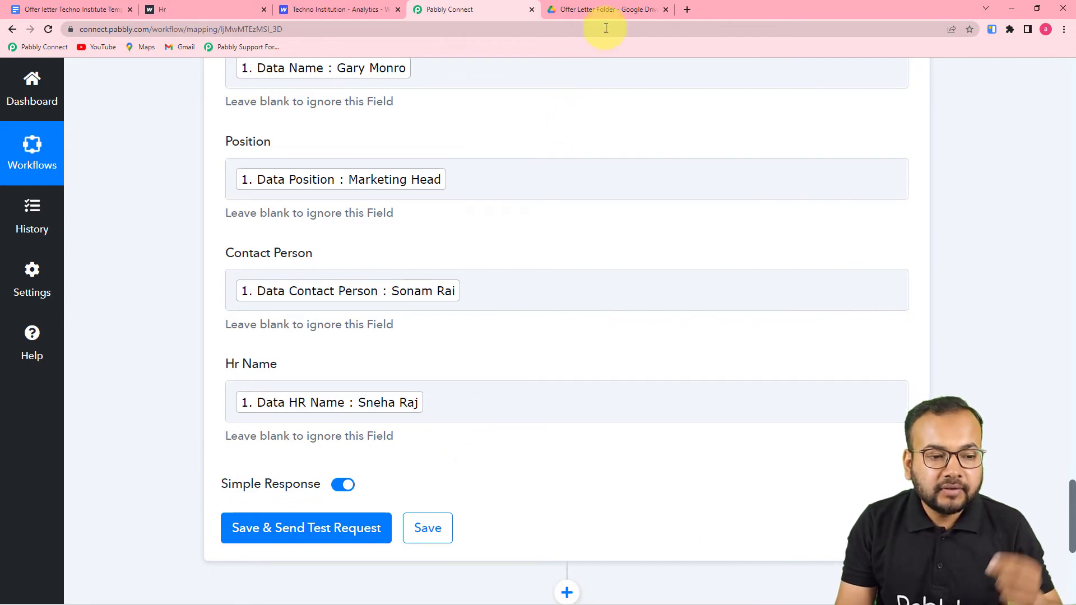
# - Send a test request for the Google Docs step and look for the new file in Offer Letter Folder
pyautogui.click(604, 15)
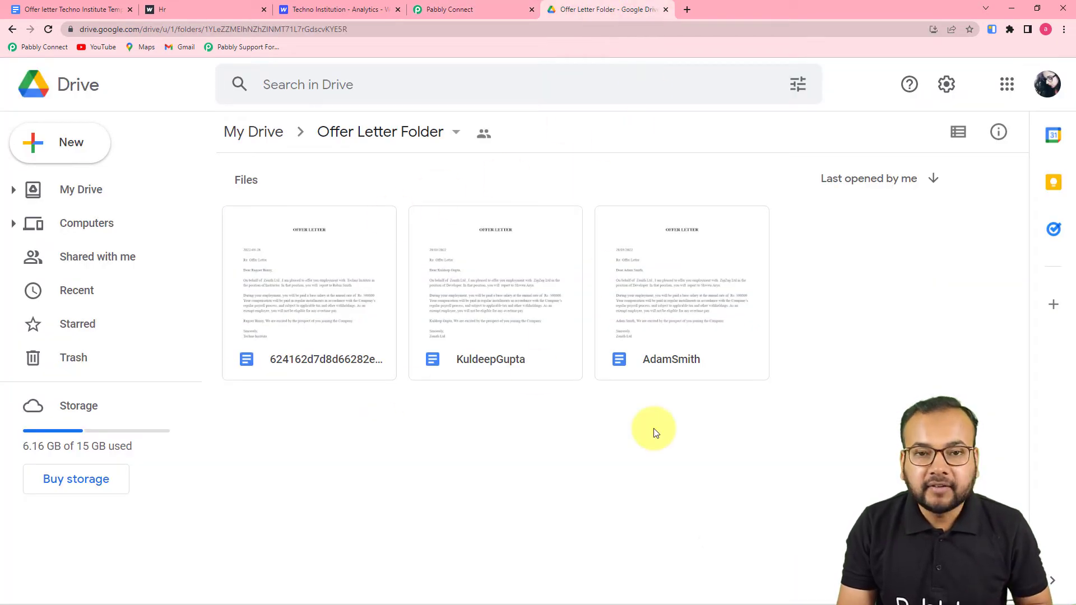
pyautogui.click(424, 11)
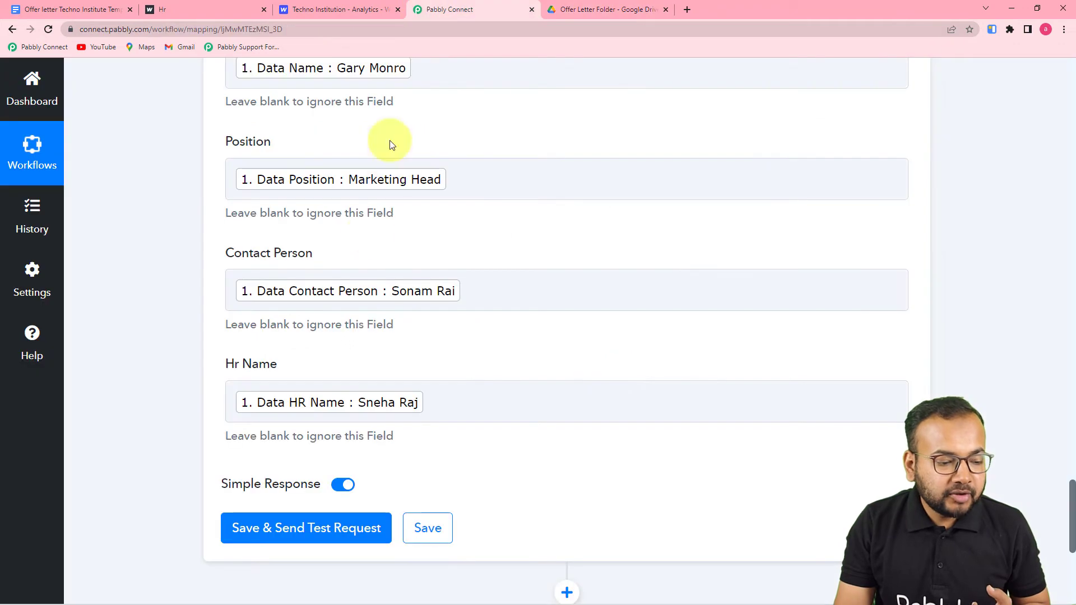
pyautogui.scroll(-3, 305, 329)
pyautogui.click(283, 361)
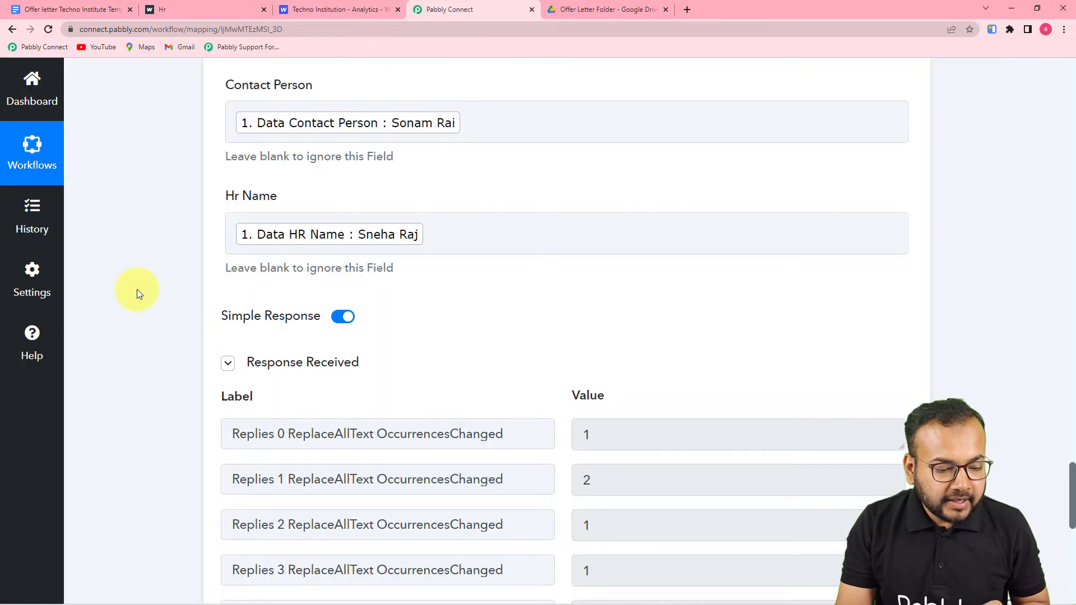
pyautogui.scroll(-2, 481, 263)
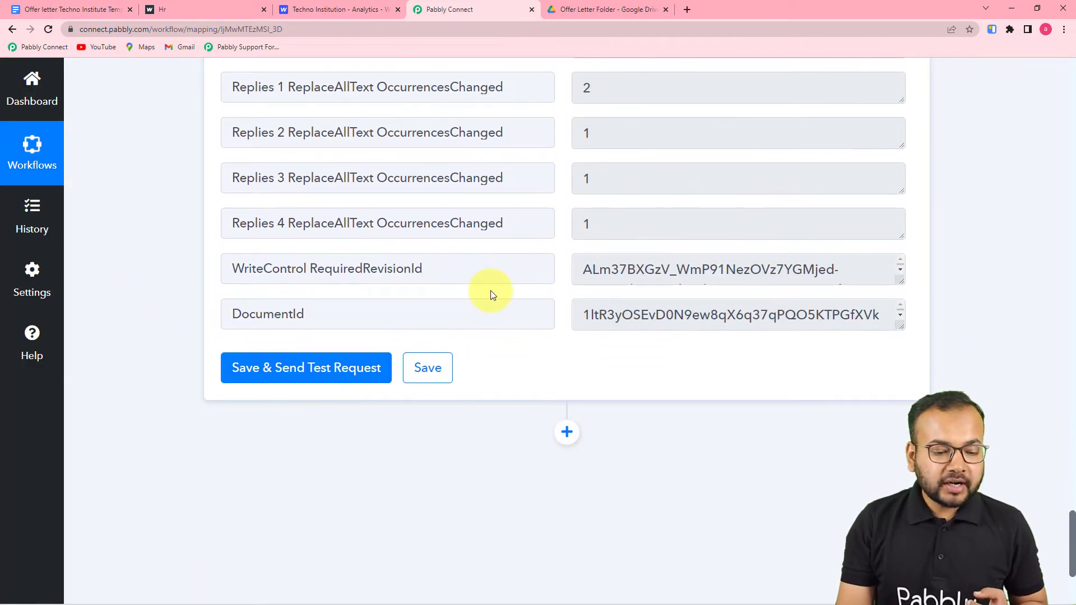
pyautogui.click(595, 7)
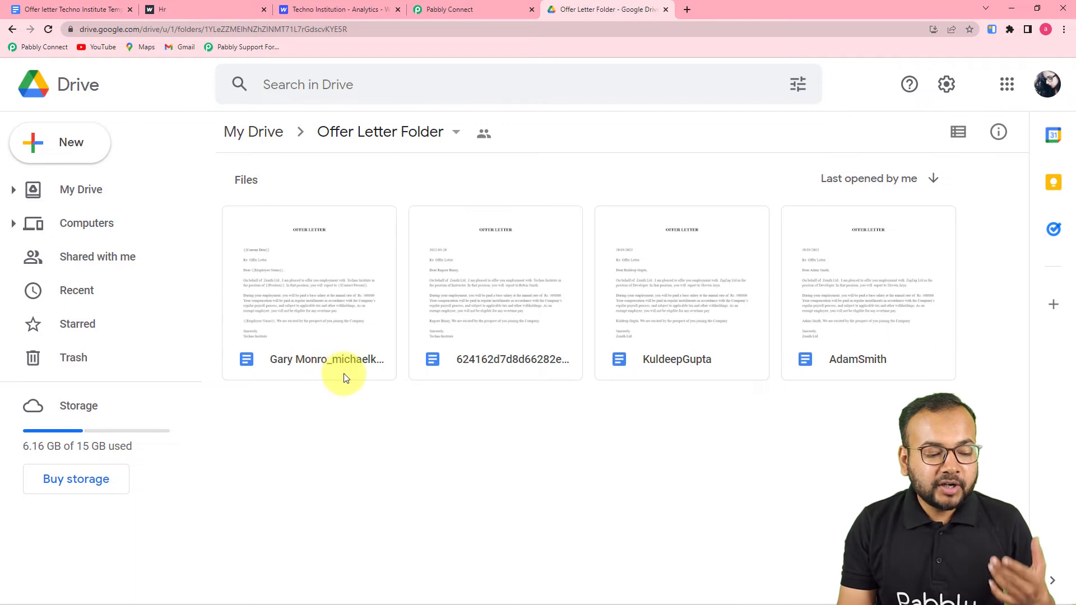
# - Compare the generated offer letter, showing position Marketing Head, with the template, then return to the workflow
pyautogui.doubleClick(335, 310)
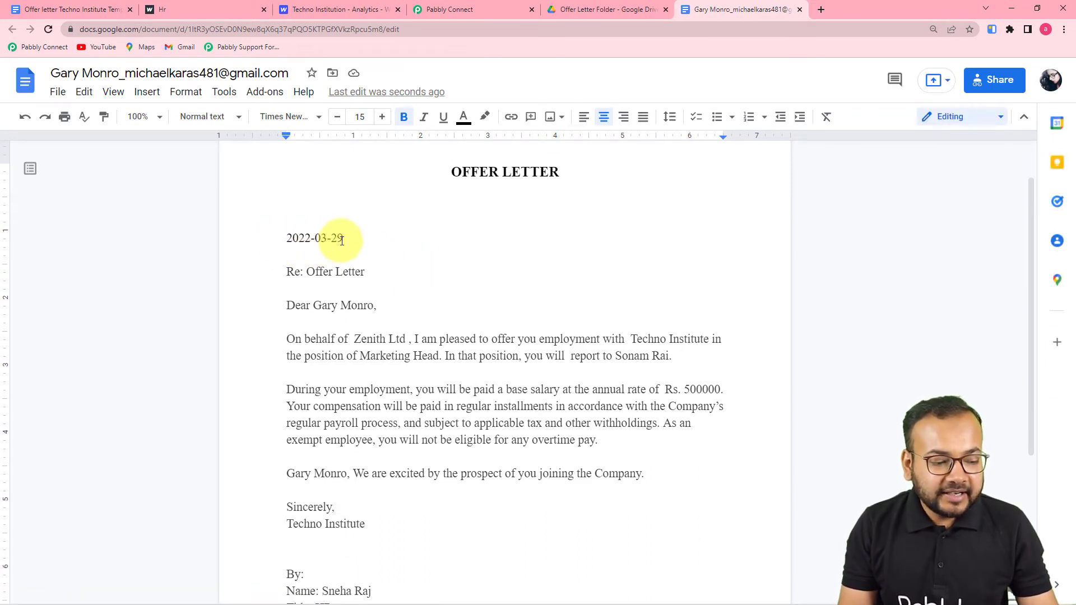
pyautogui.scroll(-2, 334, 224)
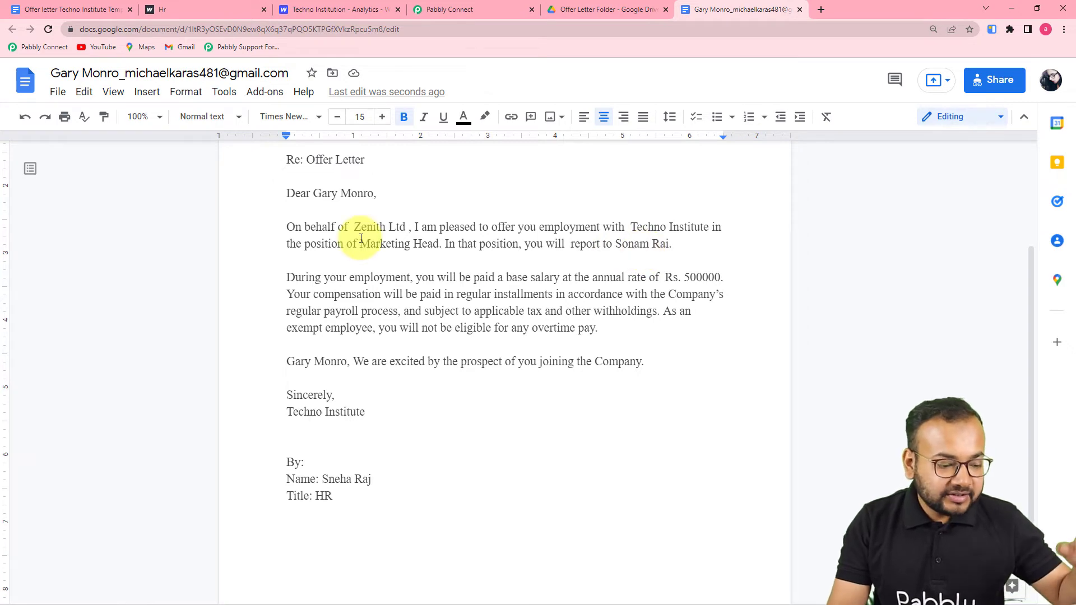
pyautogui.click(64, 11)
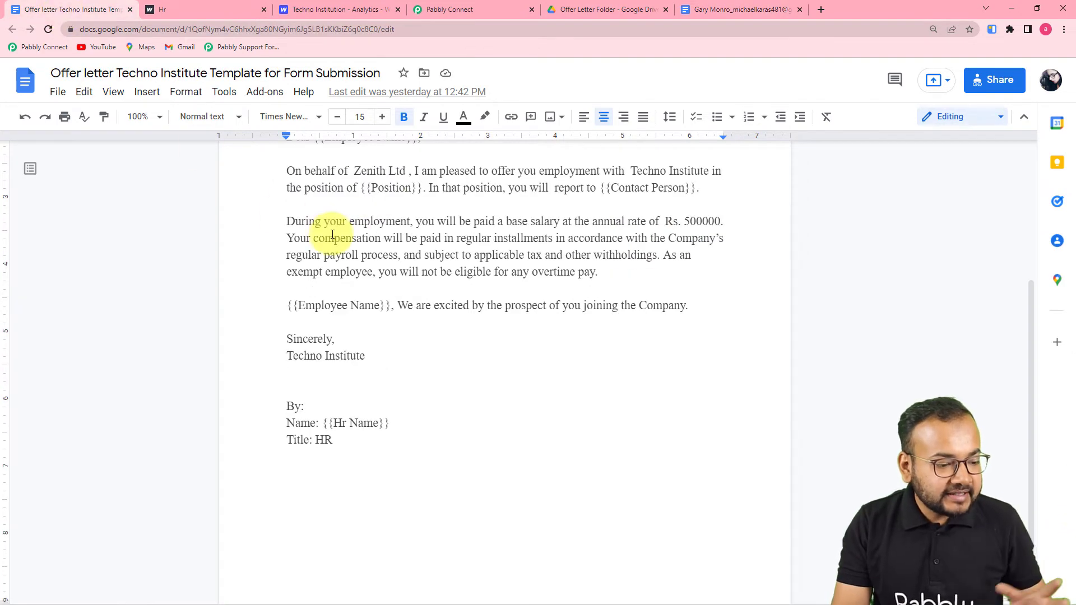
pyautogui.scroll(2, 331, 235)
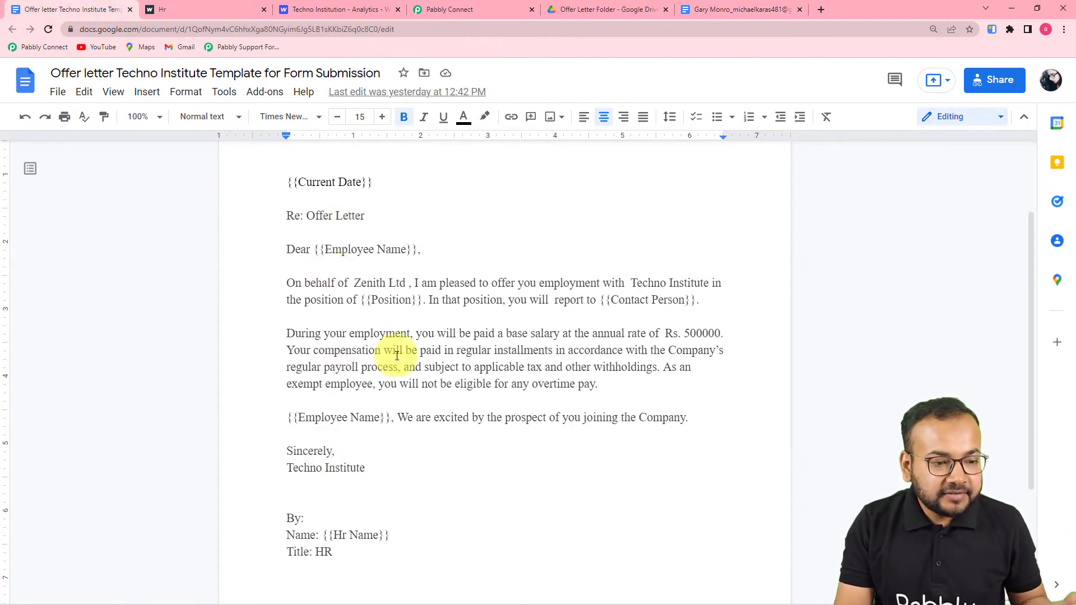
pyautogui.click(700, 17)
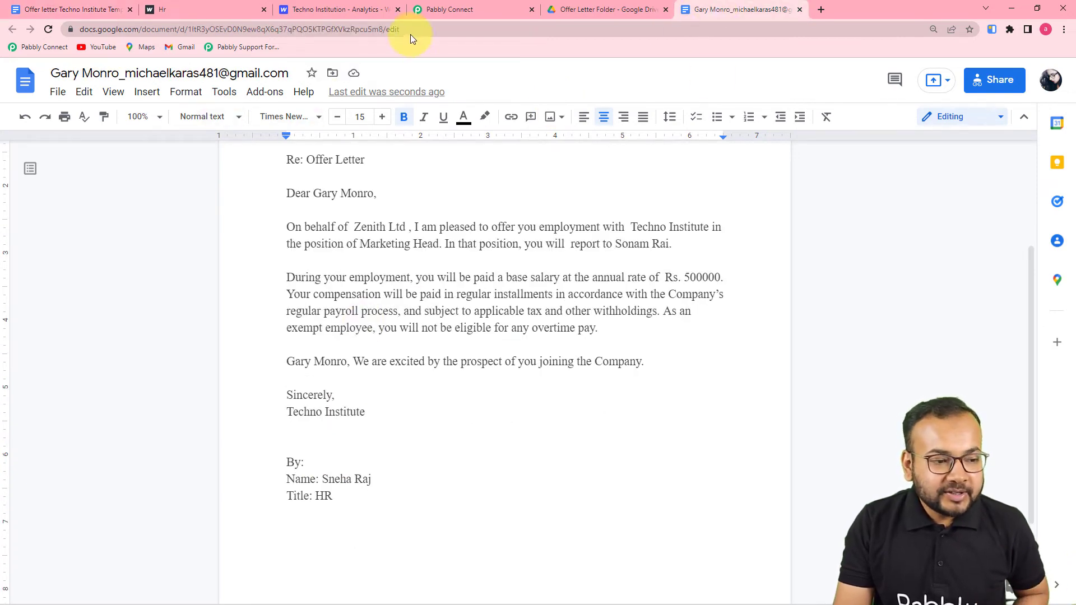
pyautogui.click(433, 12)
pyautogui.scroll(1, 409, 265)
pyautogui.scroll(-3, 414, 260)
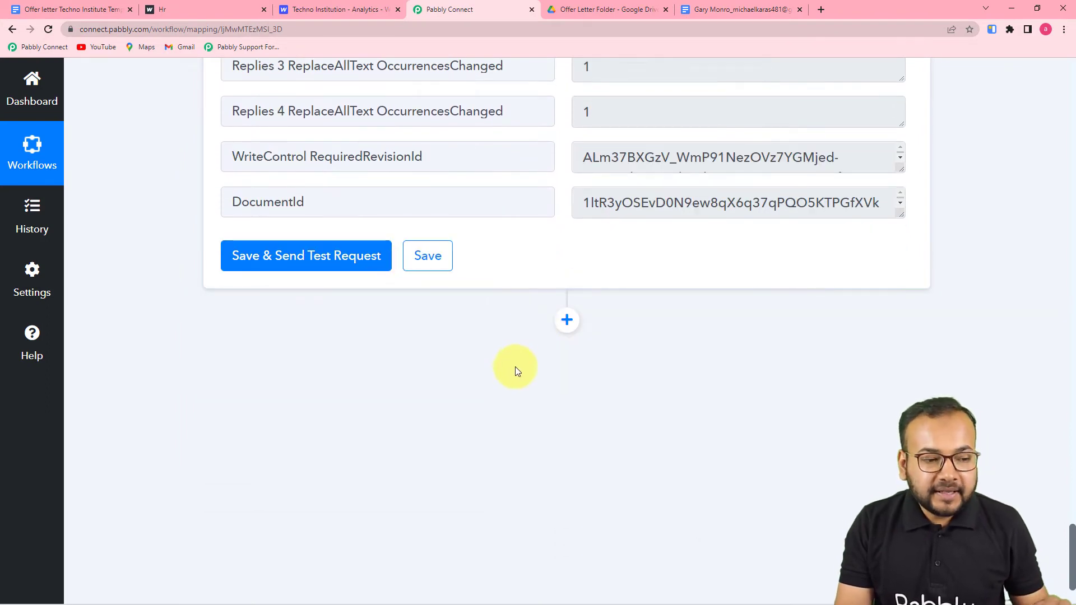
# - Recheck the Offer Letter Folder in Drive, then return to the Pabbly Connect workflow
pyautogui.click(608, 13)
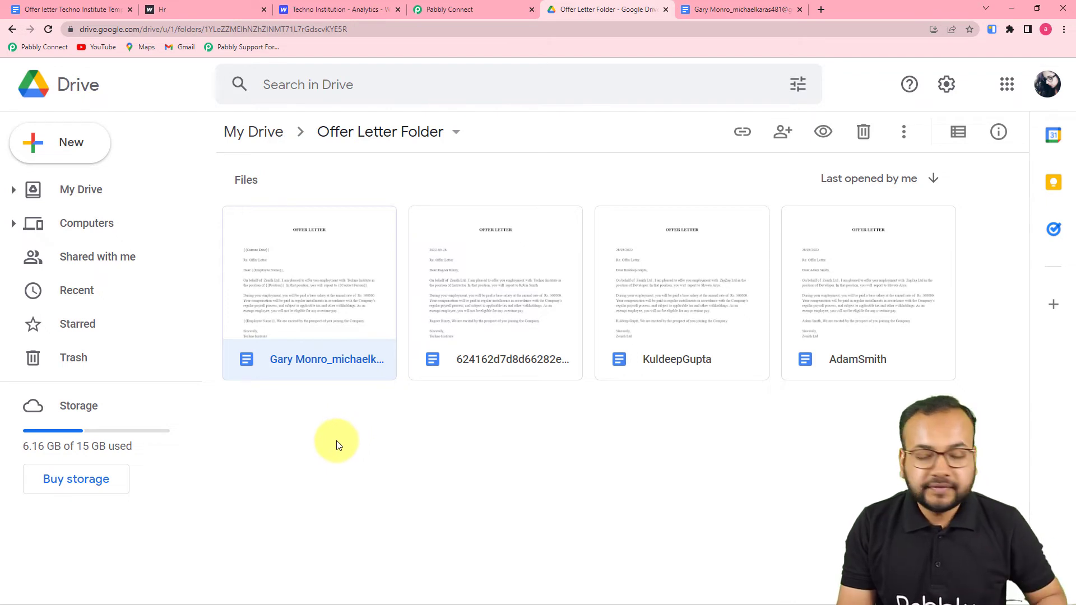
pyautogui.click(493, 24)
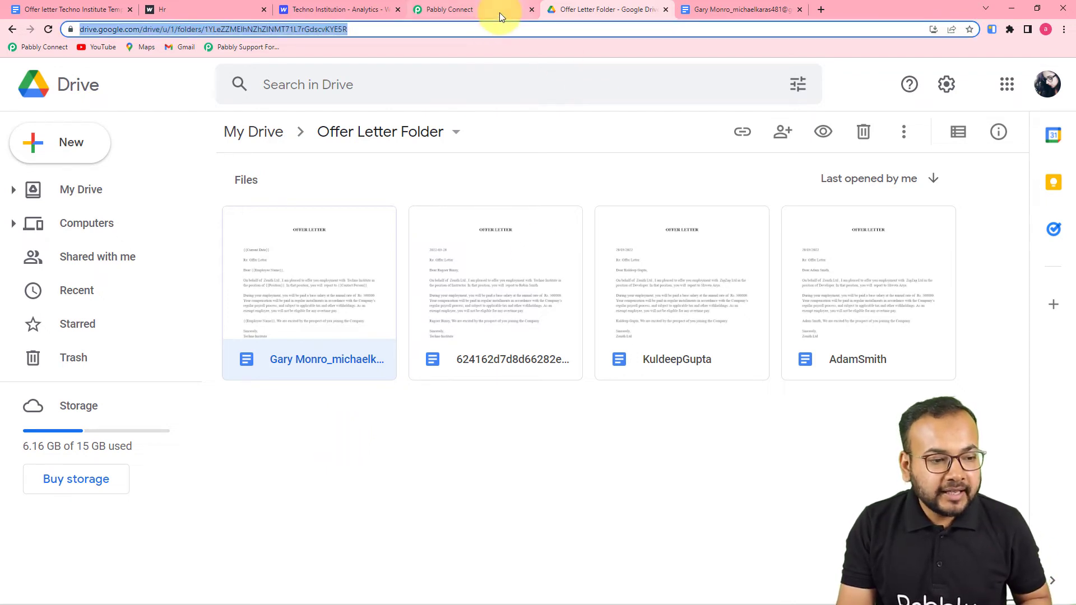
pyautogui.click(499, 12)
pyautogui.scroll(-2, 503, 291)
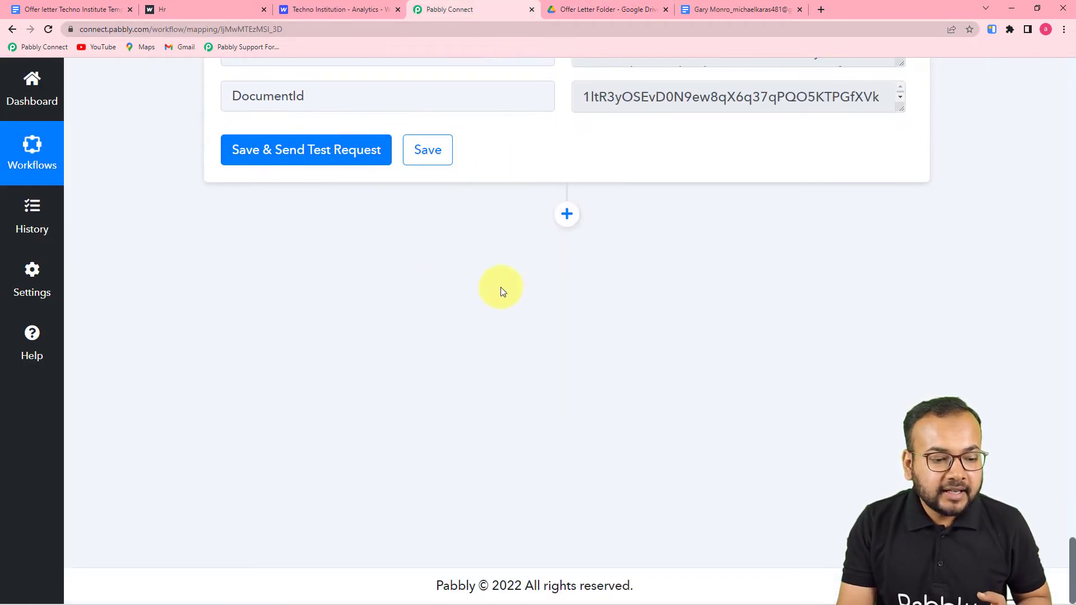
# - Add a Google Drive action step with the Share a File With Anyone event
pyautogui.click(567, 216)
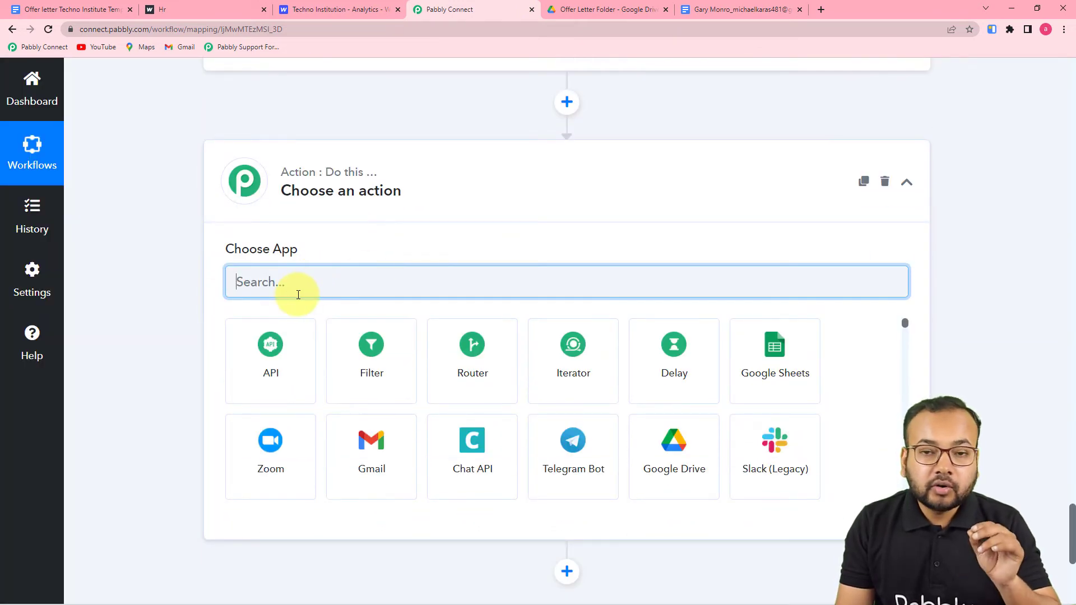
pyautogui.write('googl')
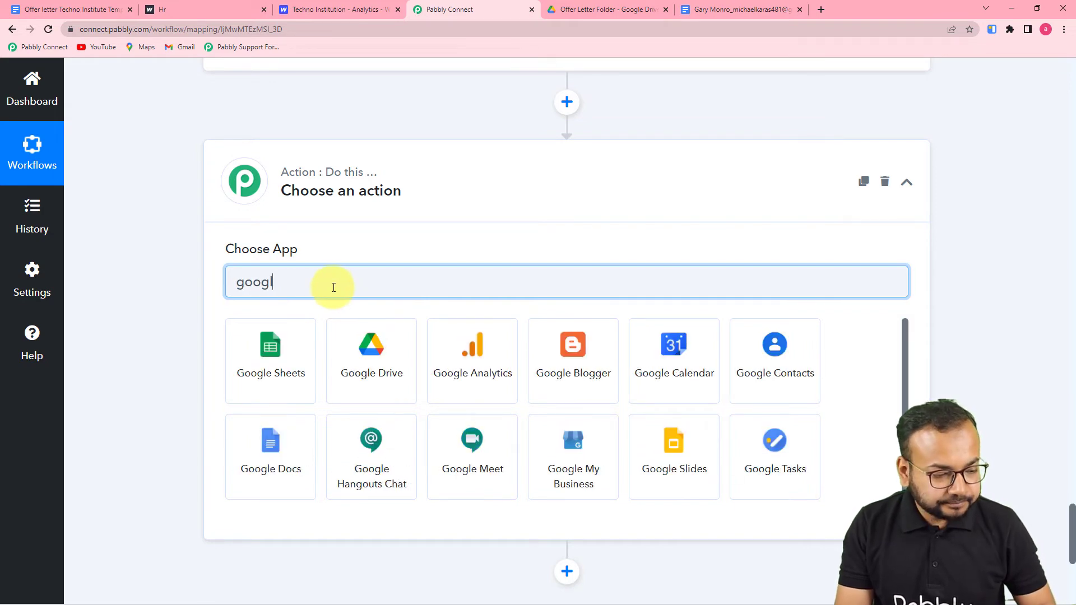
pyautogui.click(396, 375)
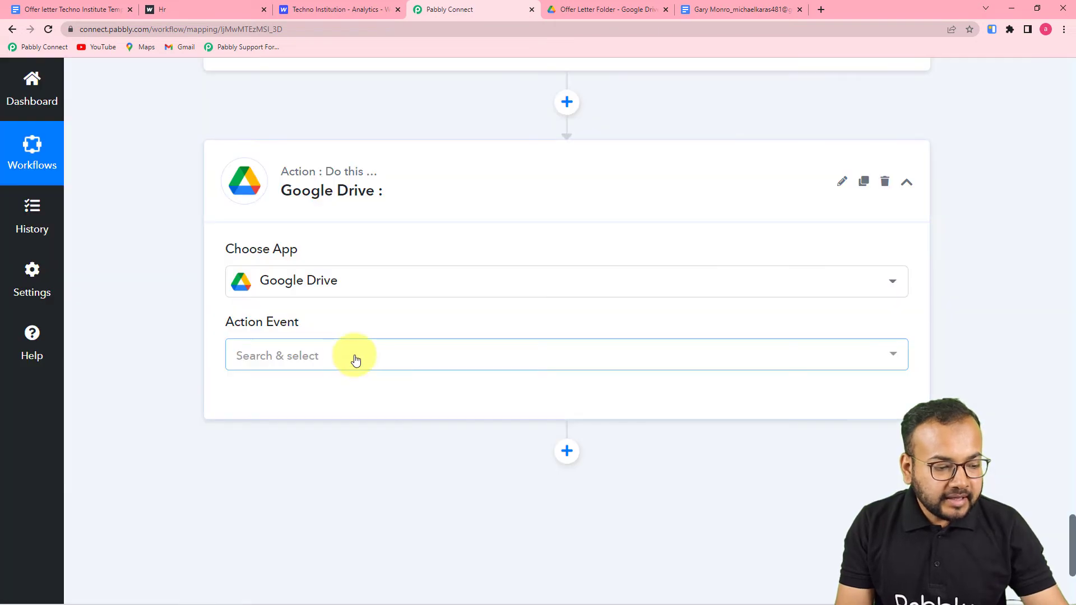
pyautogui.click(355, 359)
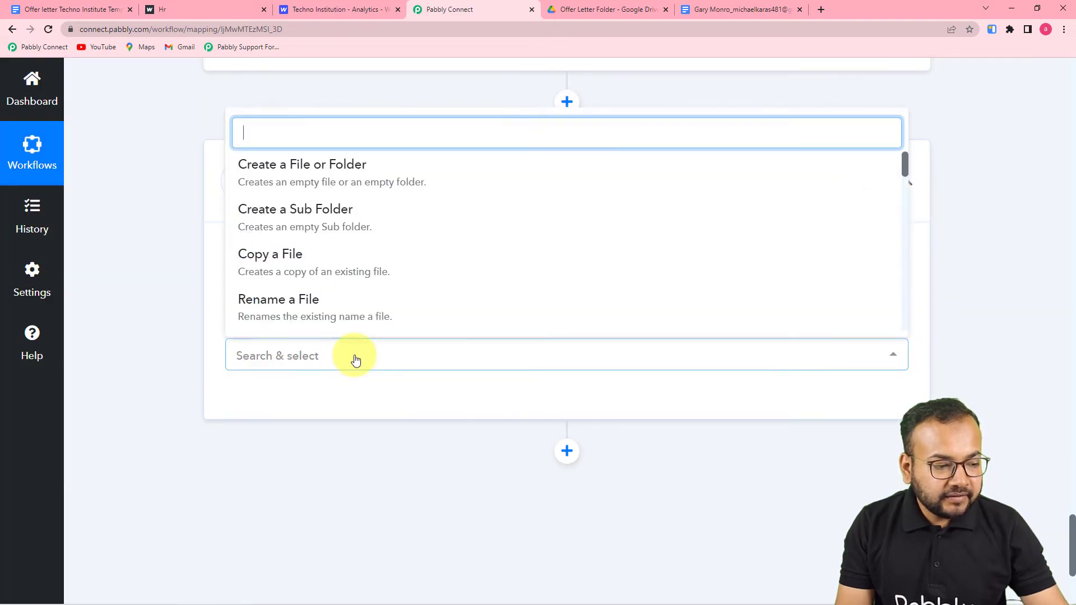
pyautogui.scroll(-3, 312, 281)
pyautogui.scroll(-3, 317, 280)
pyautogui.click(299, 287)
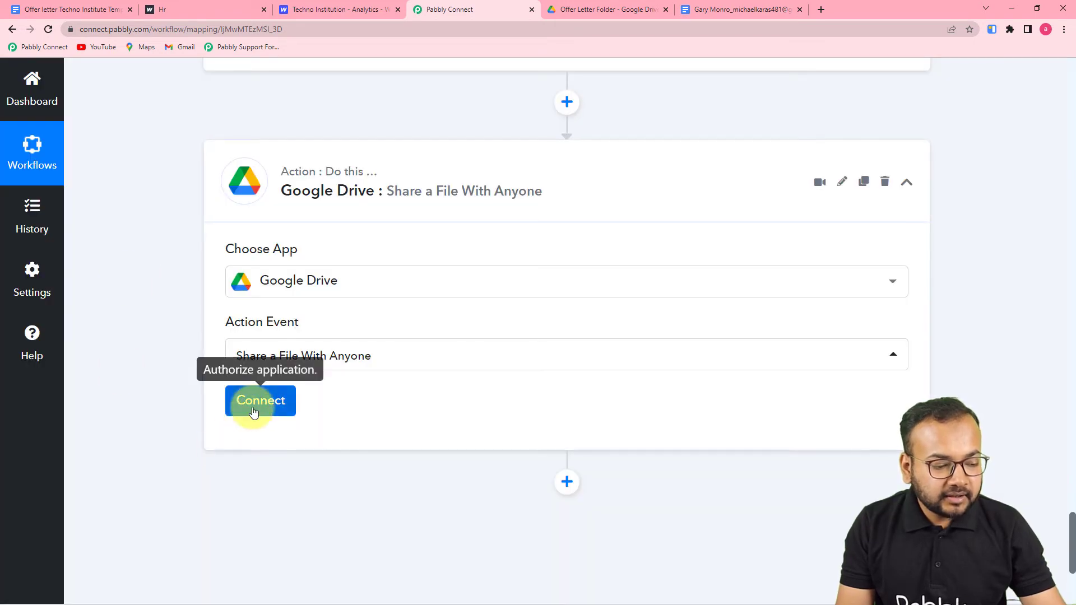
pyautogui.click(254, 412)
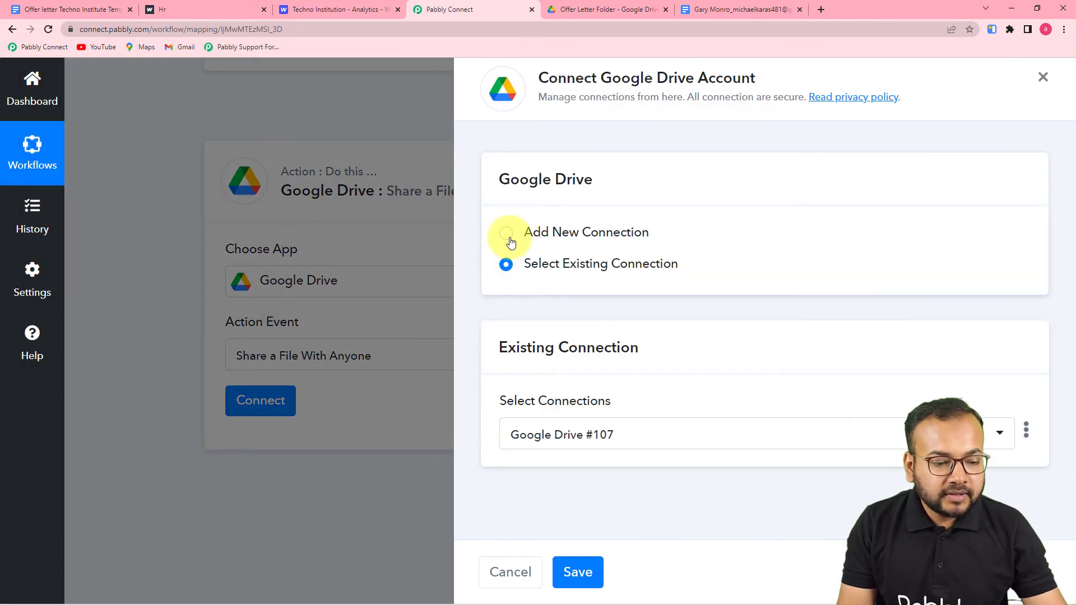
# - Add a new Google Drive connection by choosing the Google account and granting Drive access
pyautogui.click(506, 234)
pyautogui.click(549, 411)
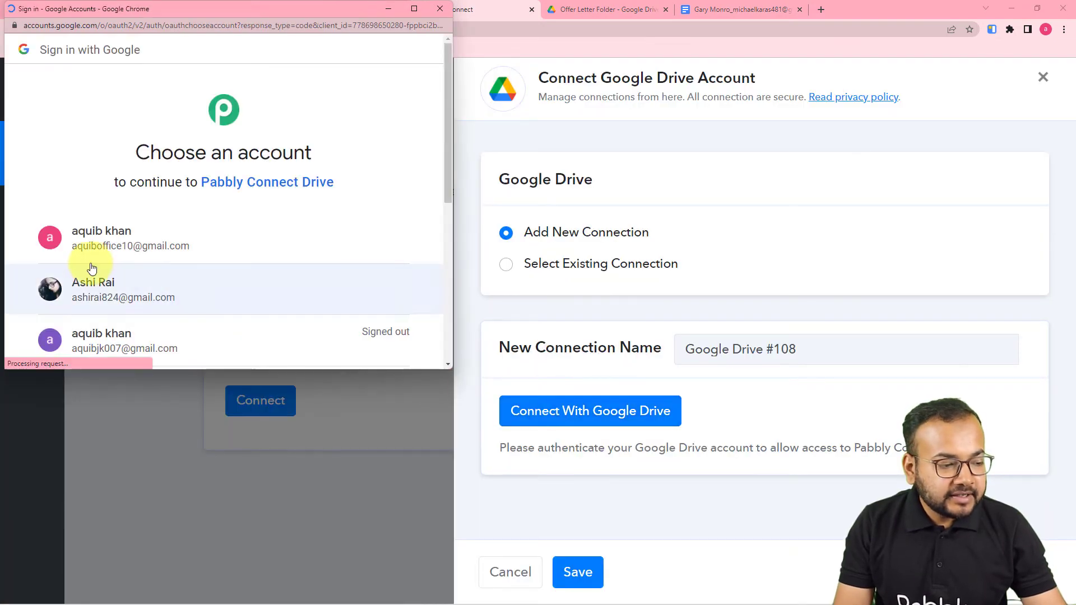
pyautogui.click(145, 292)
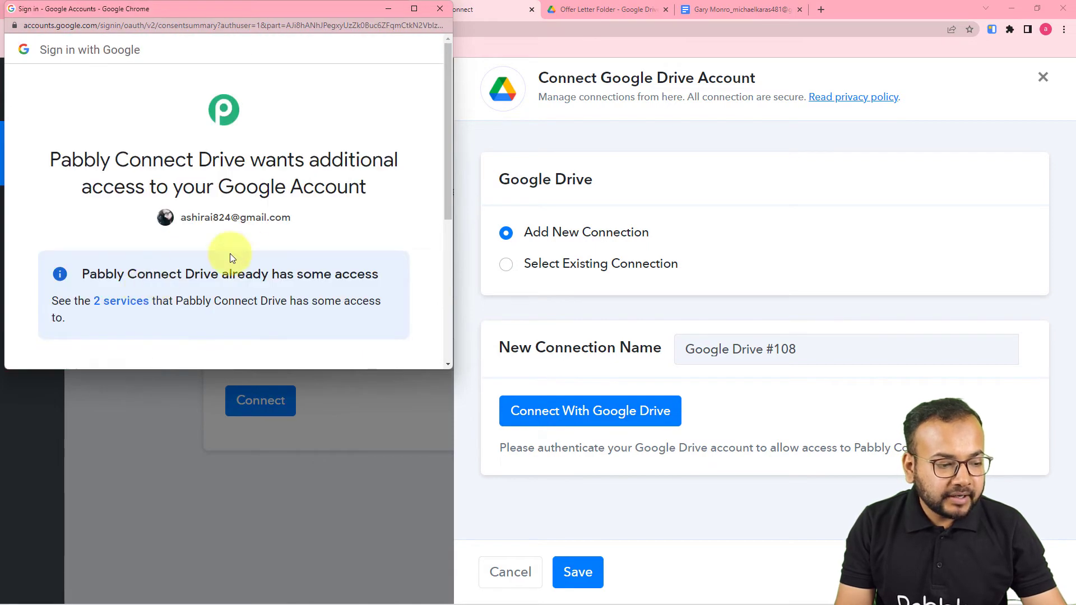
pyautogui.scroll(-4, 241, 246)
pyautogui.click(284, 303)
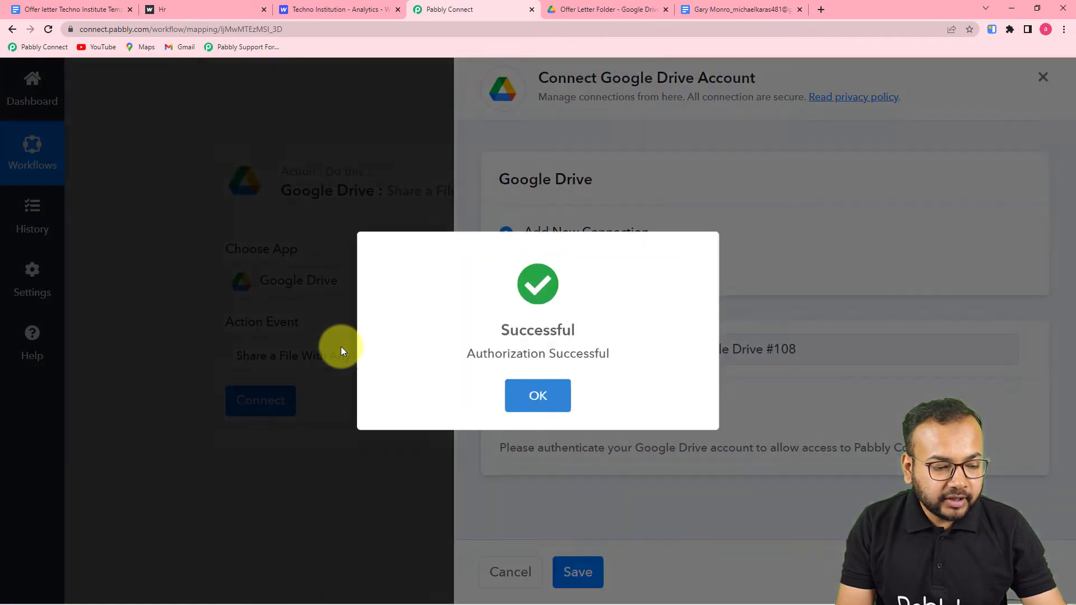
pyautogui.scroll(-5, 341, 351)
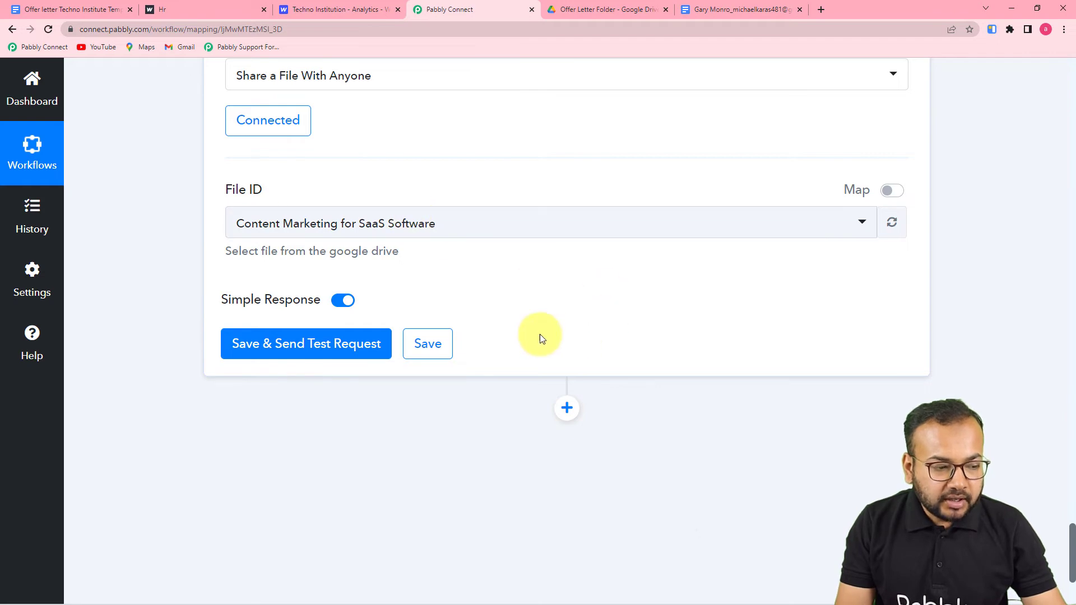
# - Switch File ID to mapped data and replace its old value with the Google Docs DocumentId
pyautogui.scroll(8, 539, 334)
pyautogui.scroll(5, 540, 334)
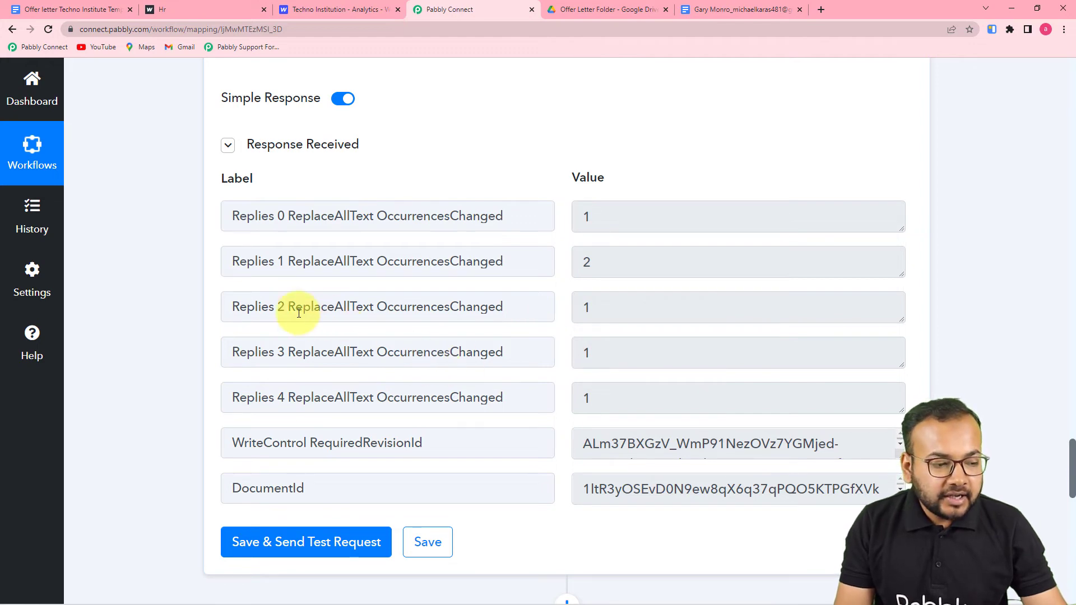
pyautogui.scroll(-4, 157, 324)
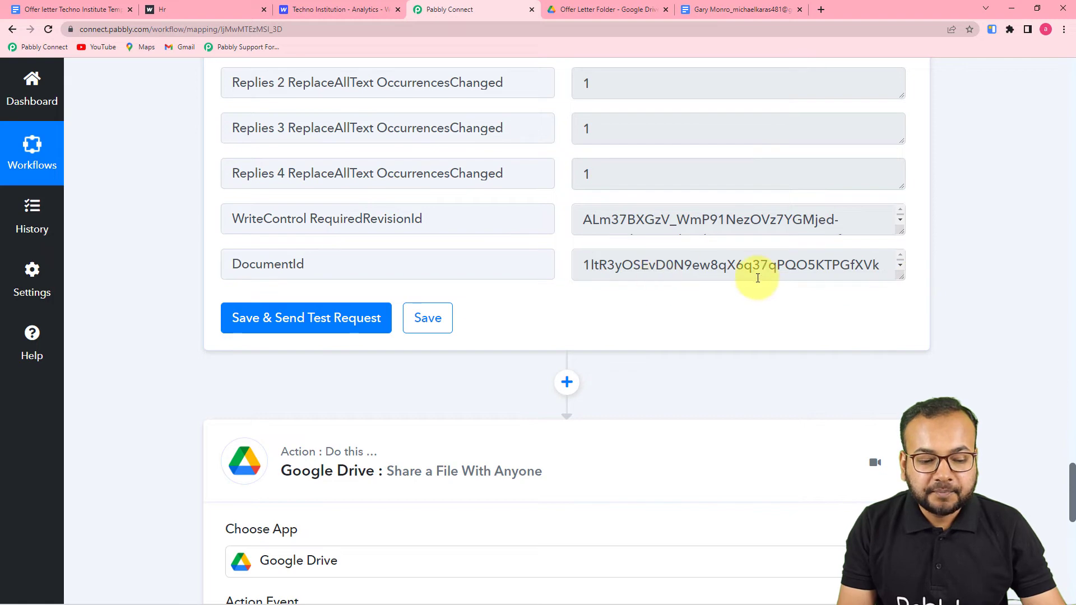
pyautogui.scroll(-8, 721, 304)
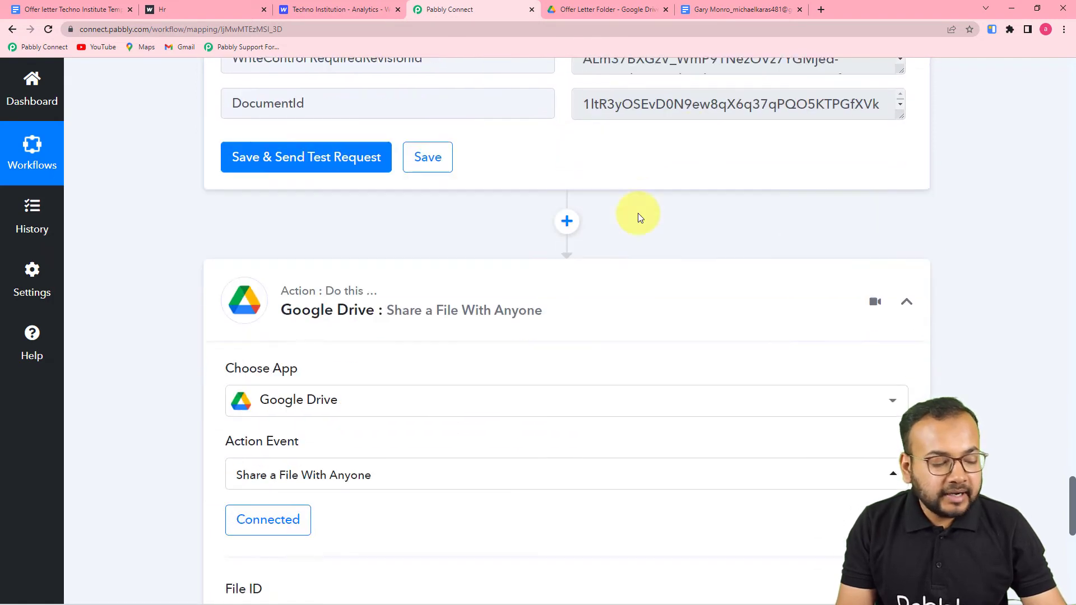
pyautogui.scroll(-1, 640, 219)
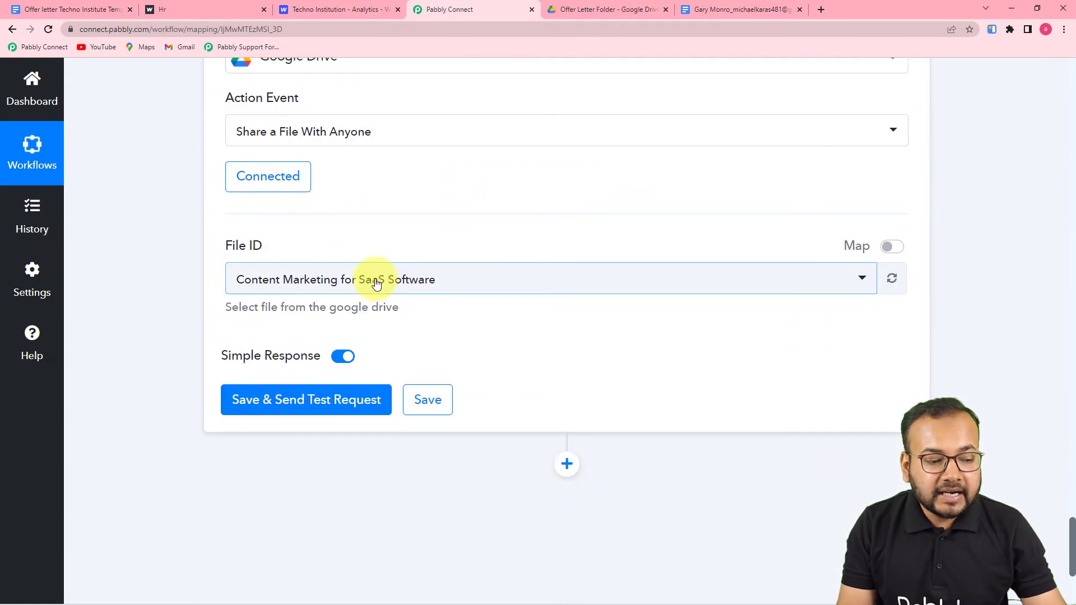
pyautogui.click(897, 250)
pyautogui.moveTo(630, 293); pyautogui.dragTo(105, 302)
pyautogui.press('BackSpace')
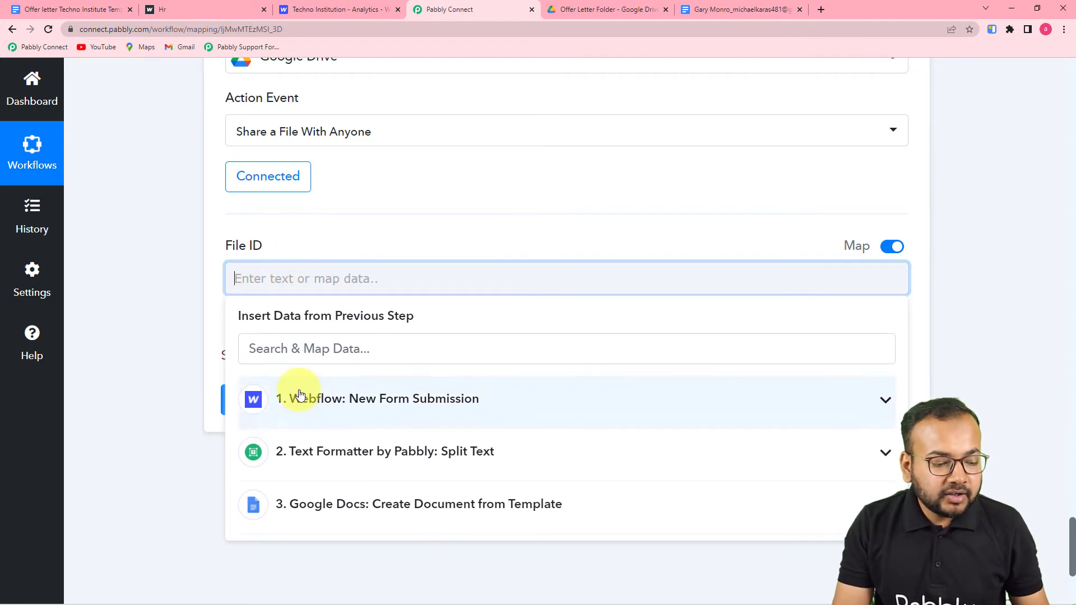
pyautogui.scroll(-4, 301, 395)
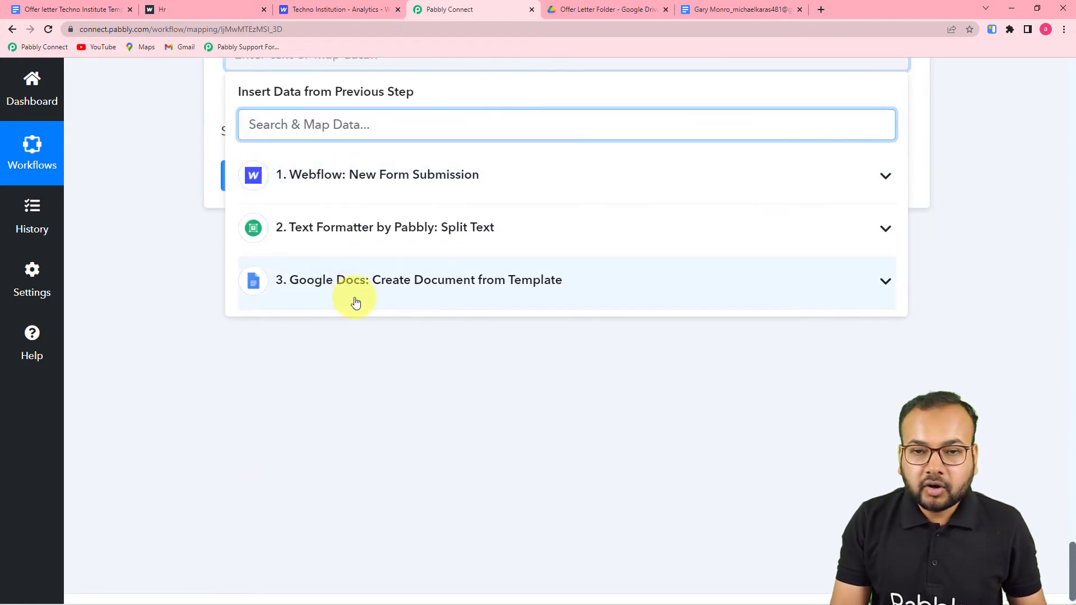
pyautogui.click(365, 283)
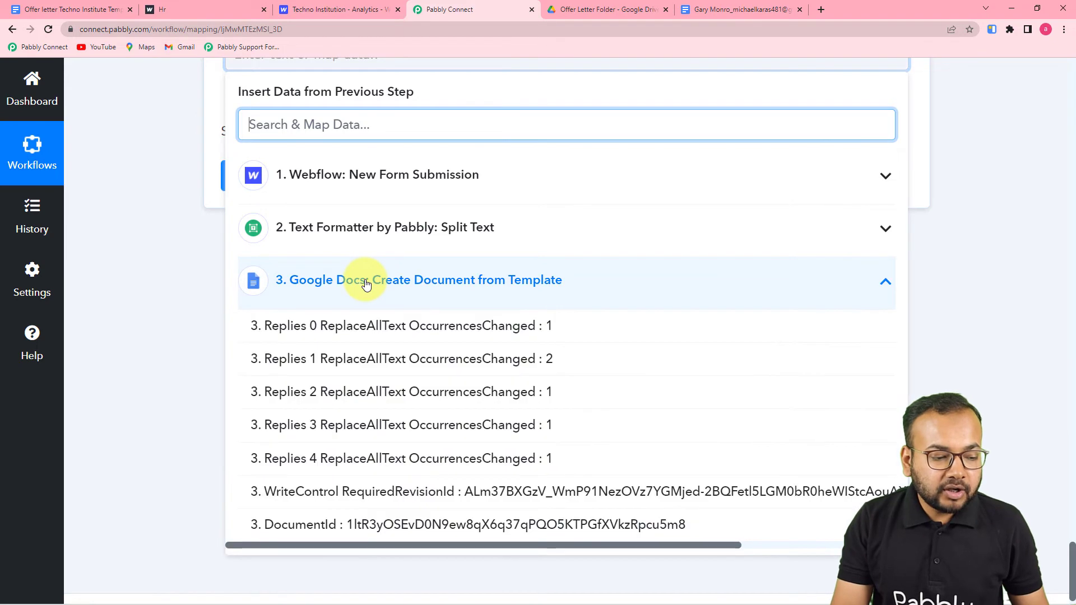
pyautogui.click(316, 527)
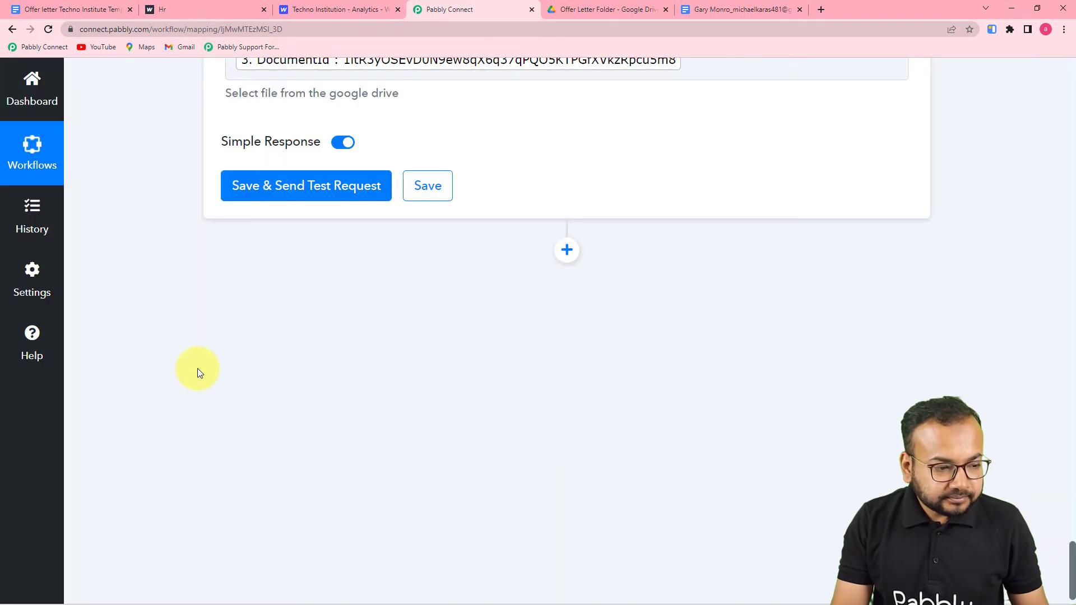
pyautogui.scroll(3, 197, 369)
# - Test the share step and expand the response's Res2 ExportLinks Application/pdf link
pyautogui.click(324, 362)
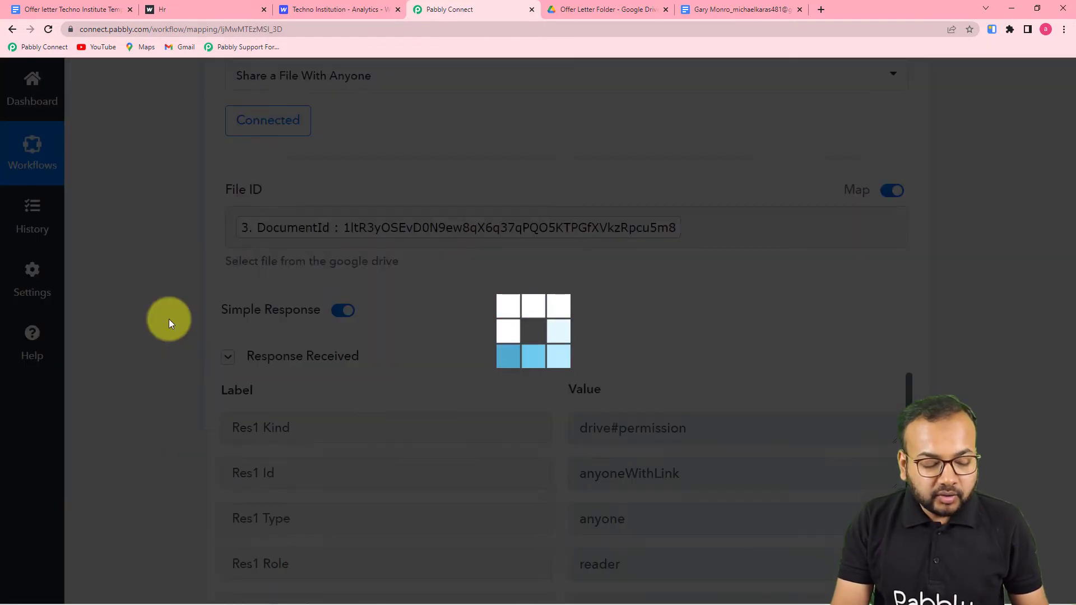
pyautogui.scroll(-6, 169, 318)
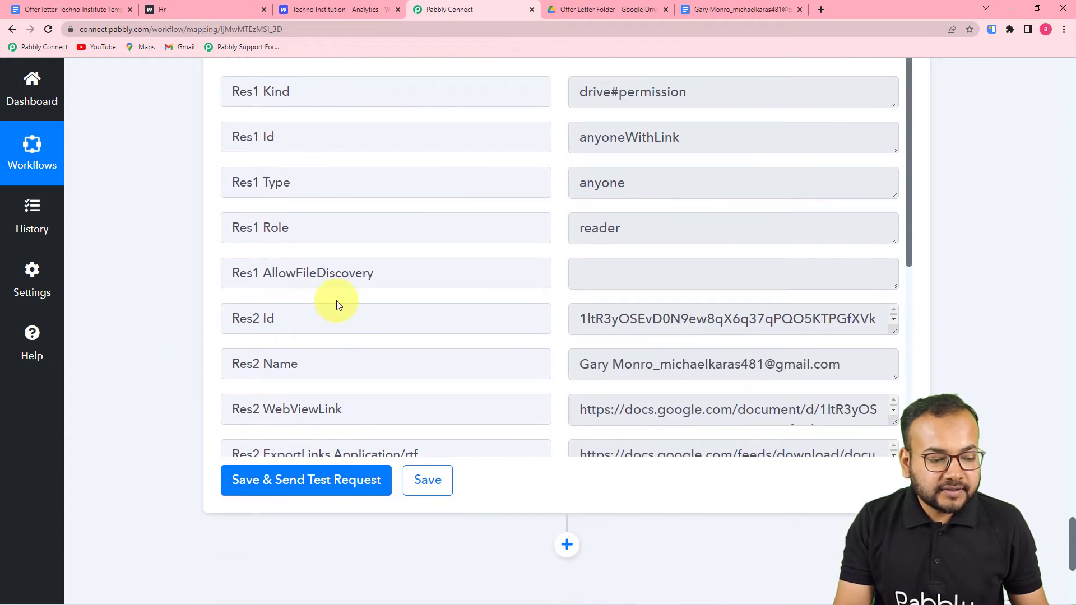
pyautogui.scroll(-4, 349, 300)
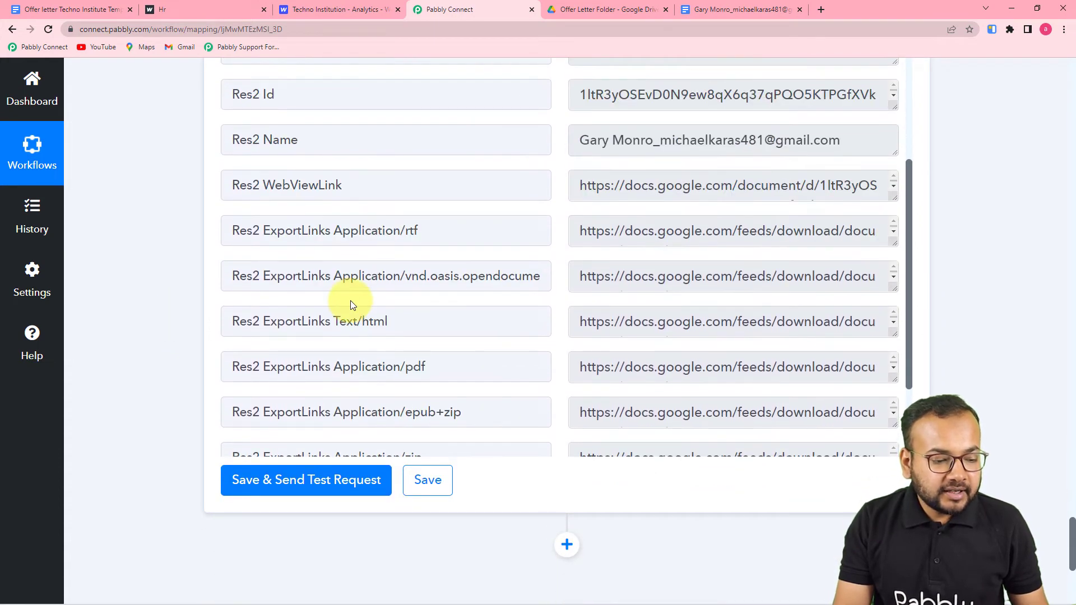
pyautogui.scroll(-1, 414, 329)
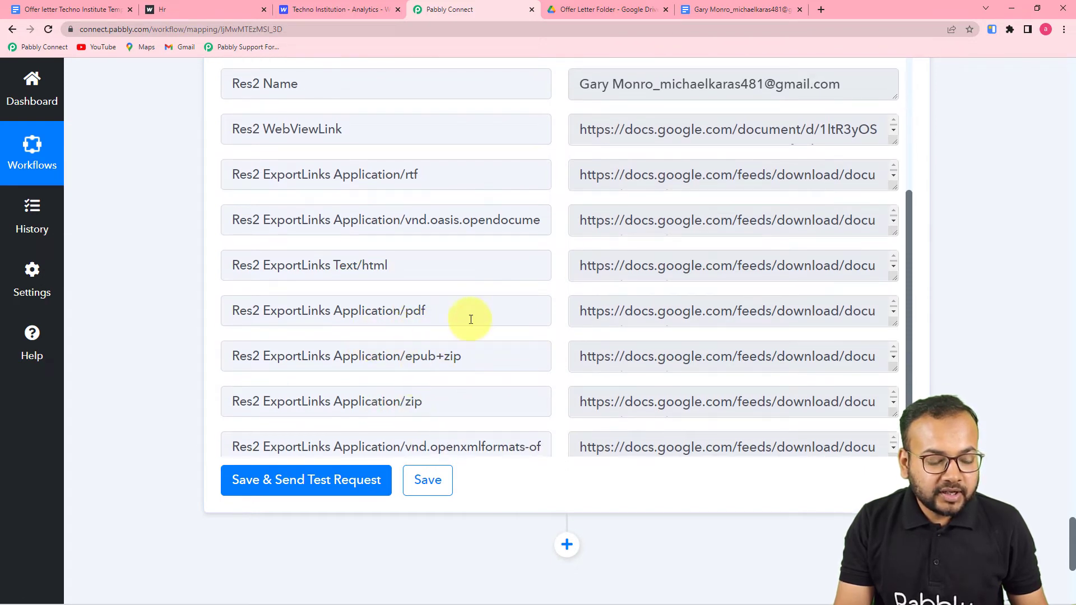
pyautogui.click(892, 321)
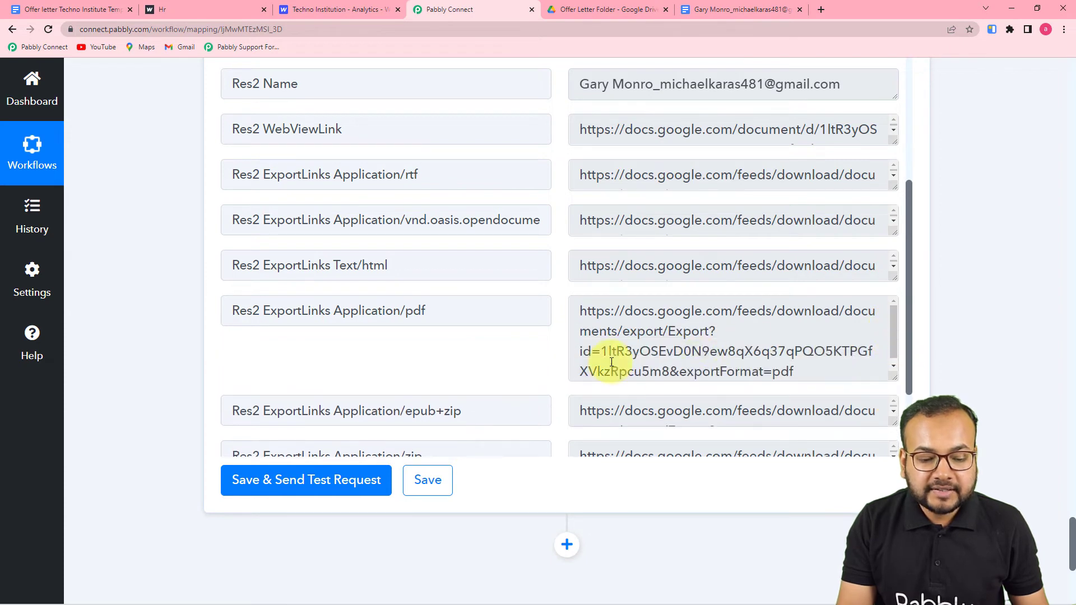
pyautogui.scroll(-1, 666, 369)
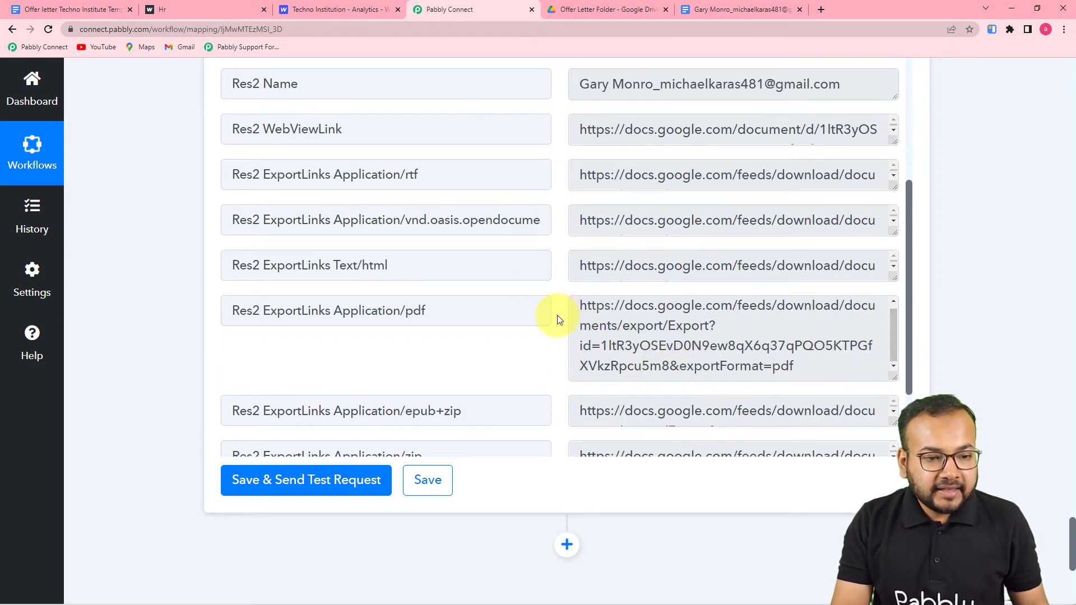
pyautogui.scroll(-2, 558, 319)
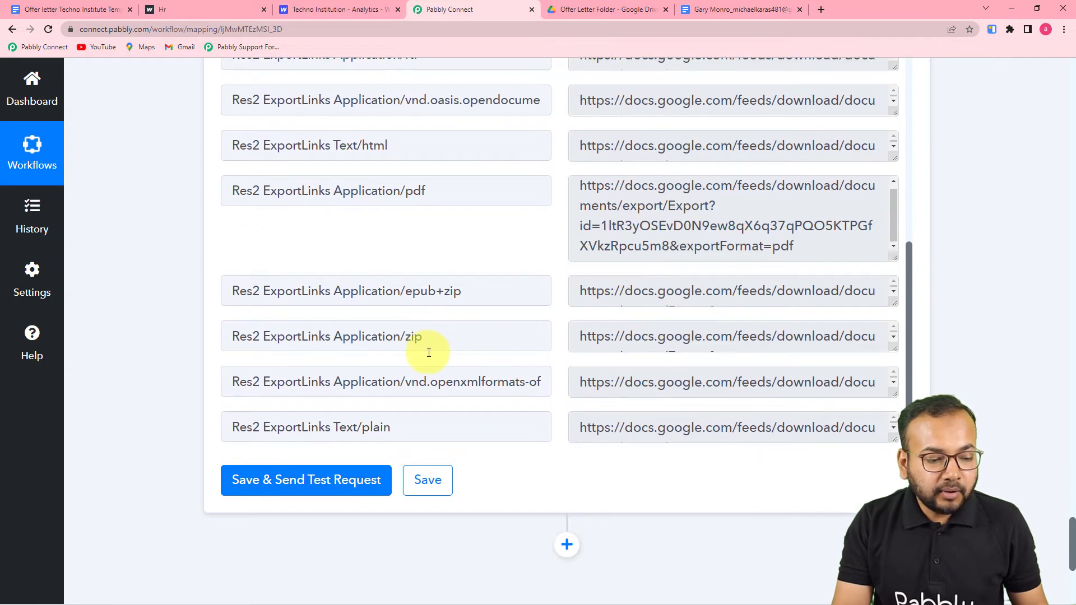
pyautogui.scroll(-3, 428, 351)
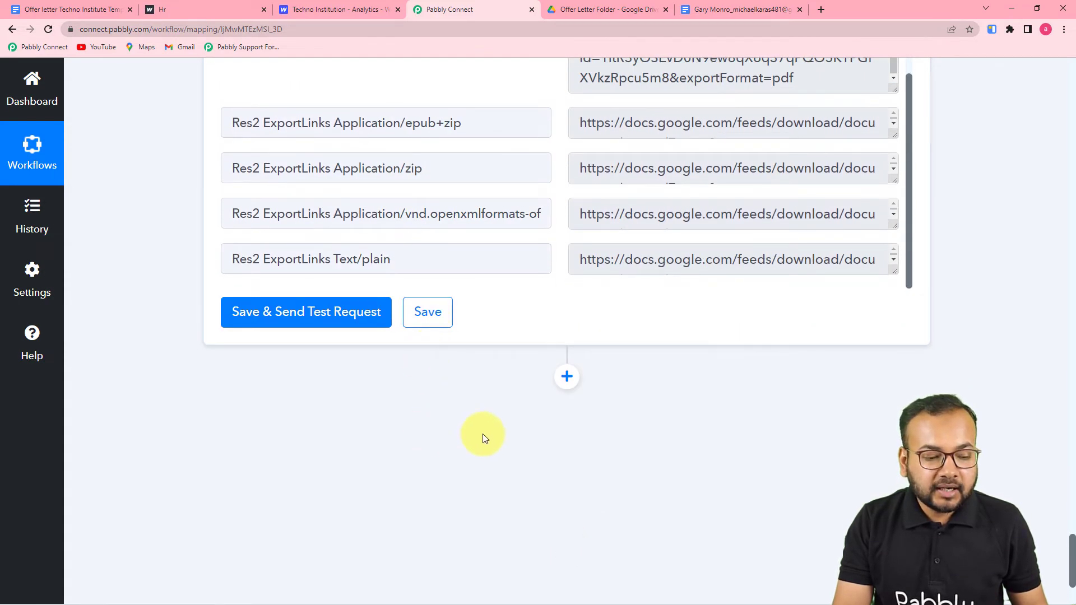
pyautogui.click(568, 381)
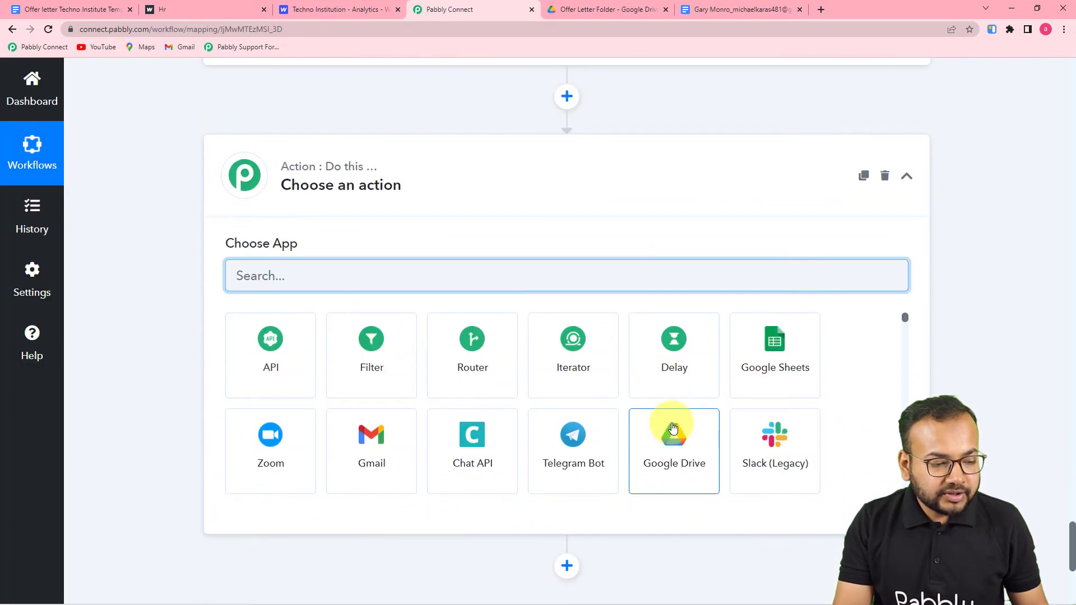
# - Set the new action step to Gmail with the Send Email event
pyautogui.write('gmail')
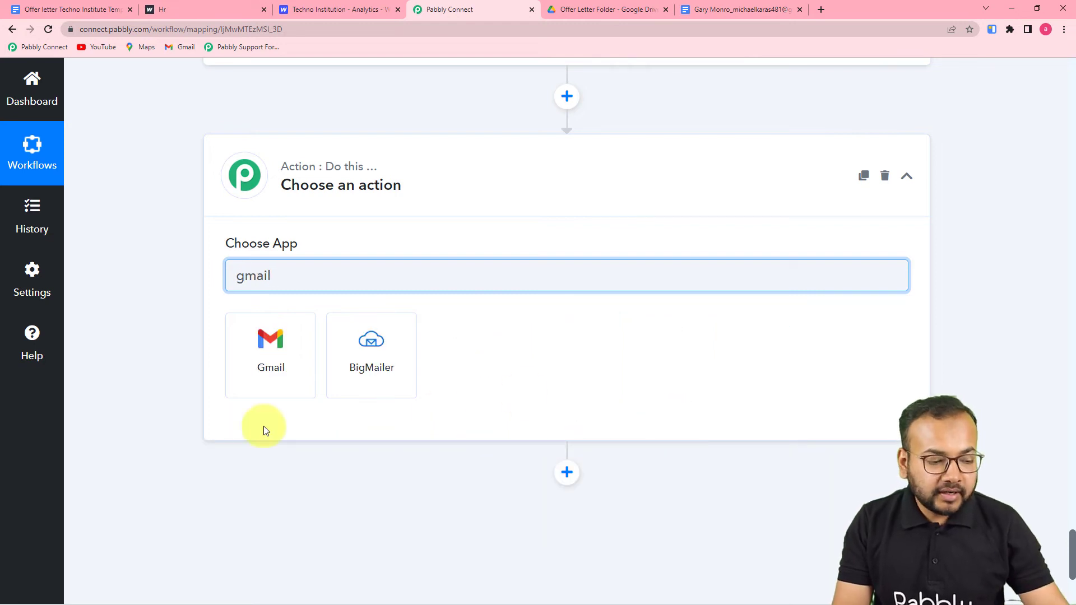
pyautogui.click(282, 386)
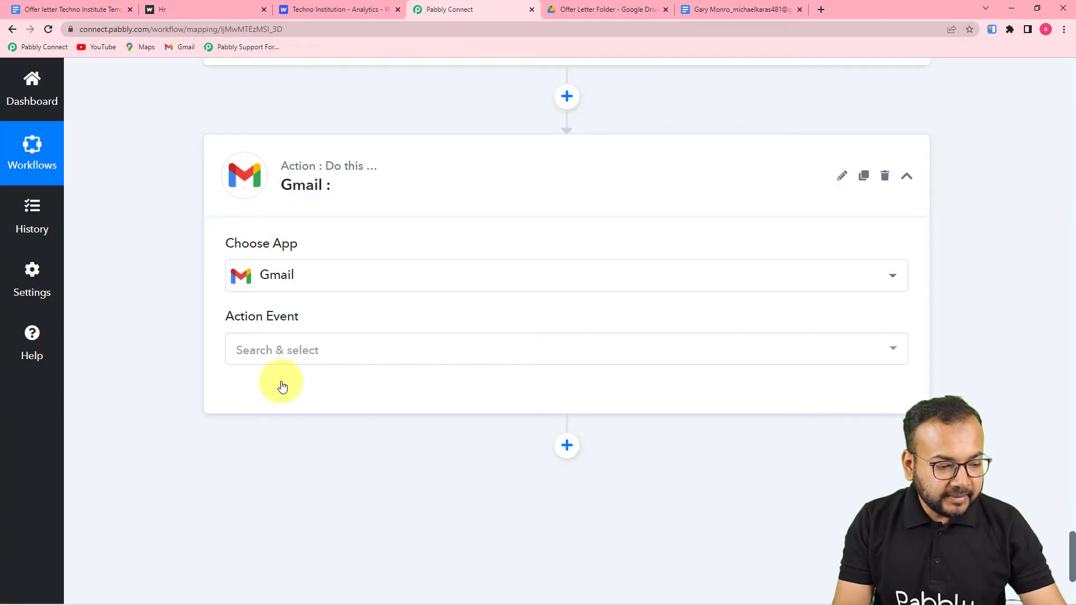
pyautogui.click(308, 353)
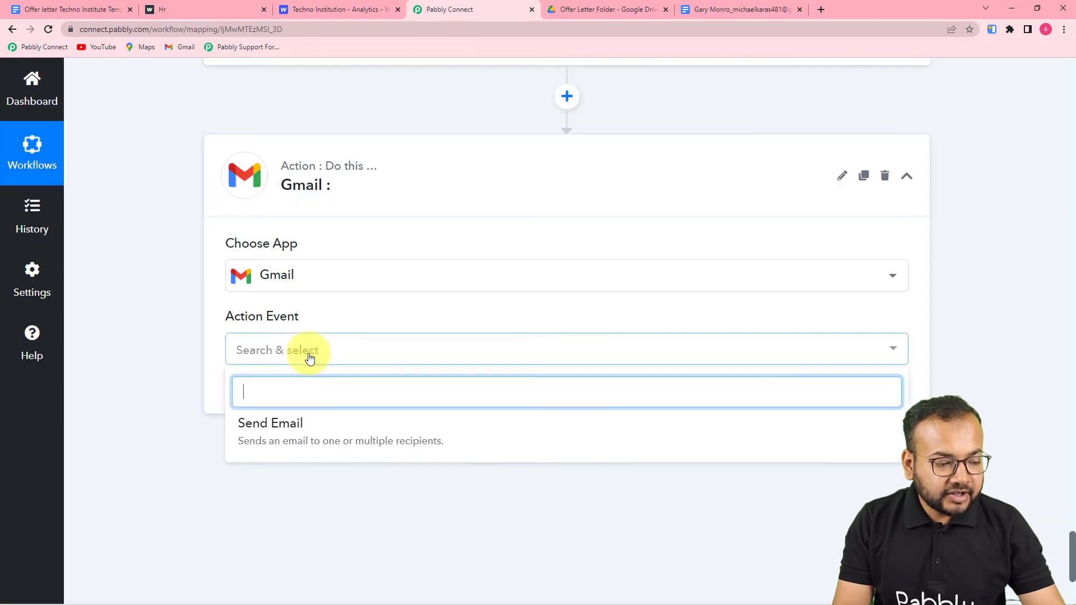
pyautogui.click(272, 430)
pyautogui.click(279, 396)
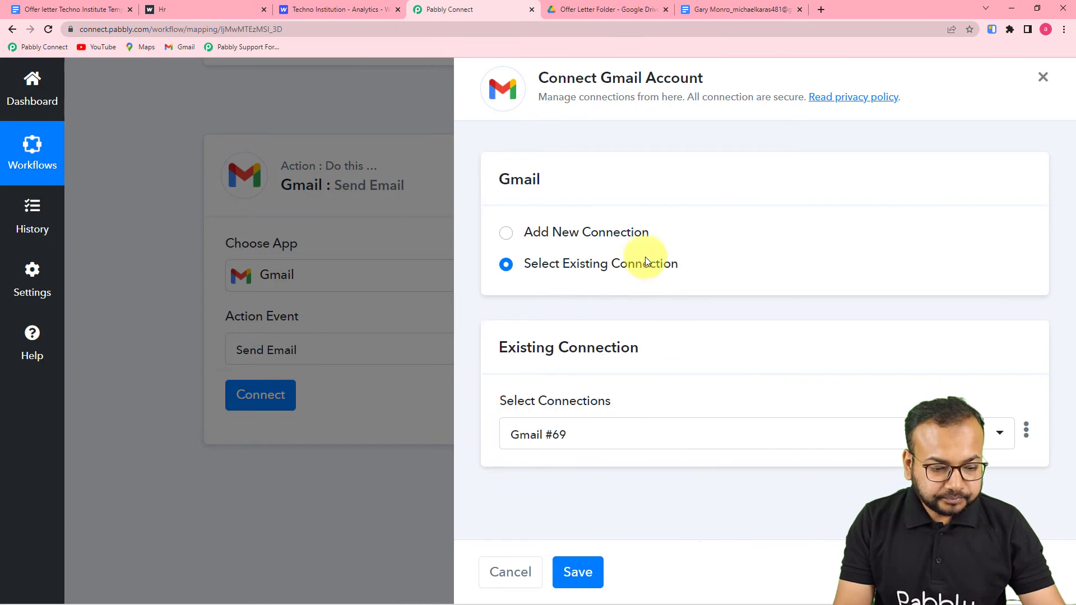
# - Add the new Gmail #70 connection by choosing the Google account and granting access
pyautogui.click(506, 236)
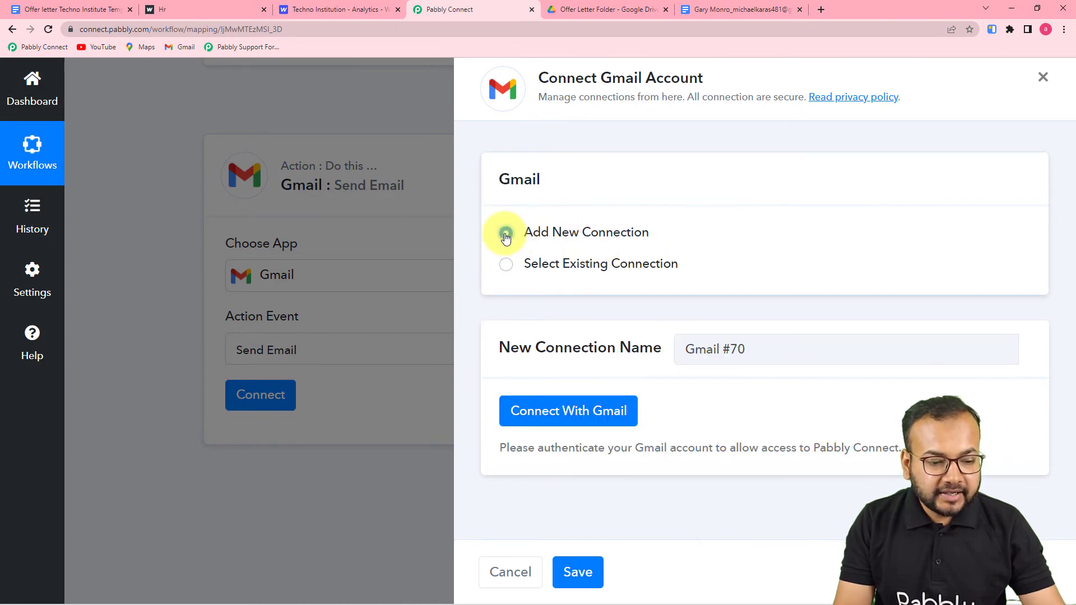
pyautogui.click(549, 419)
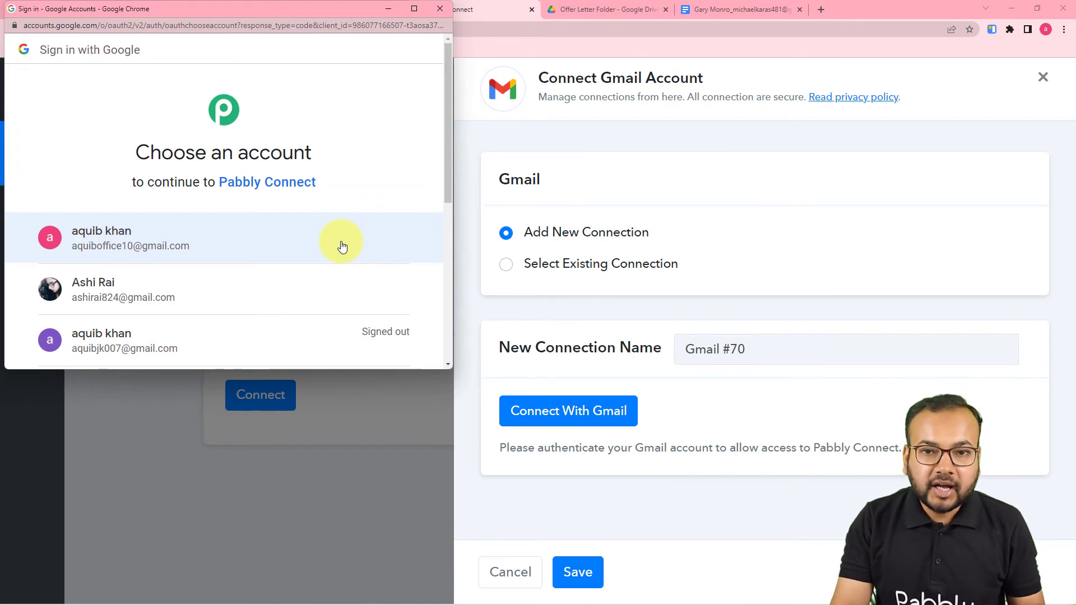
pyautogui.scroll(-1, 316, 242)
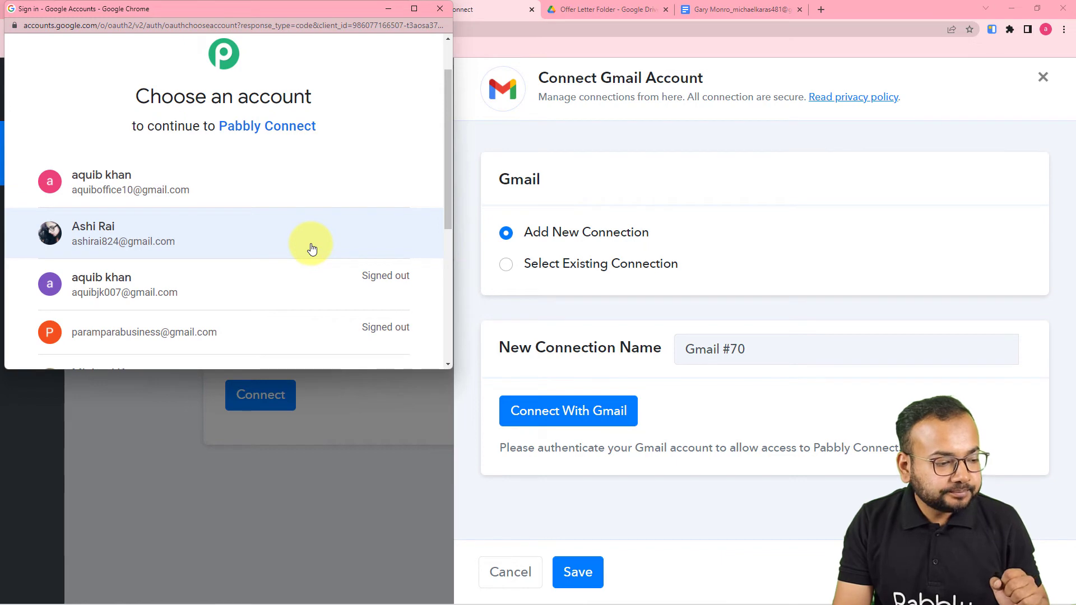
pyautogui.click(312, 249)
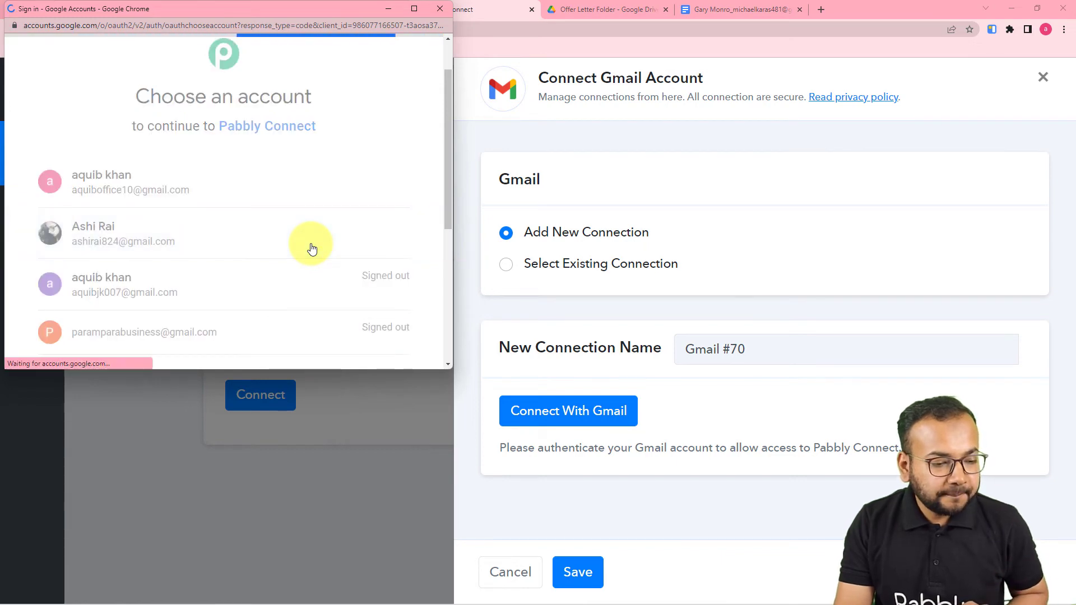
pyautogui.scroll(-4, 311, 245)
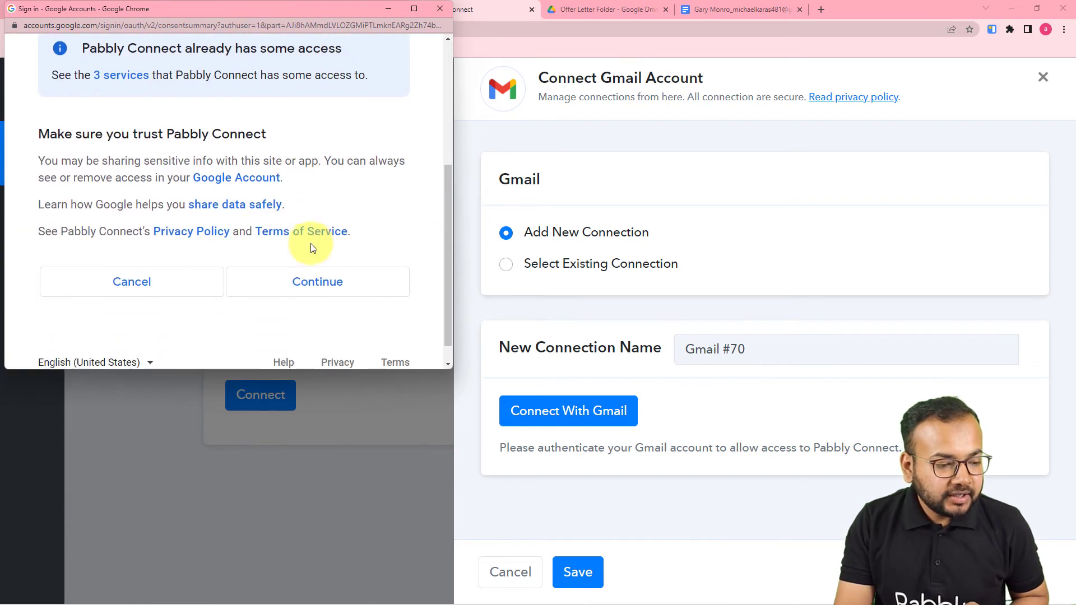
pyautogui.click(309, 250)
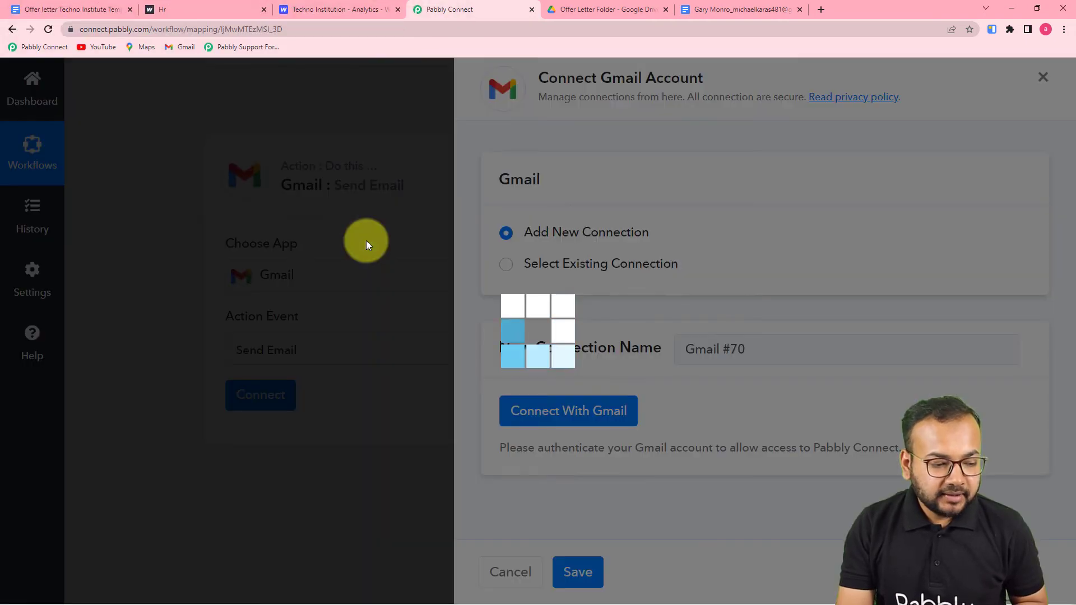
# - Map the form's Data Email into Recipient Email Addresses
pyautogui.scroll(-2, 360, 244)
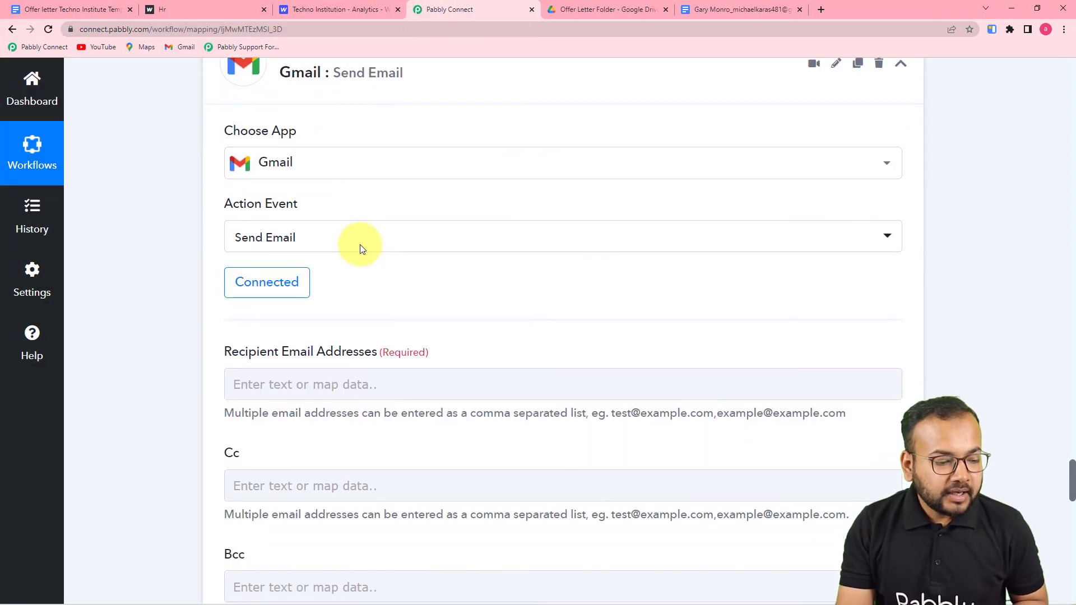
pyautogui.scroll(-3, 360, 244)
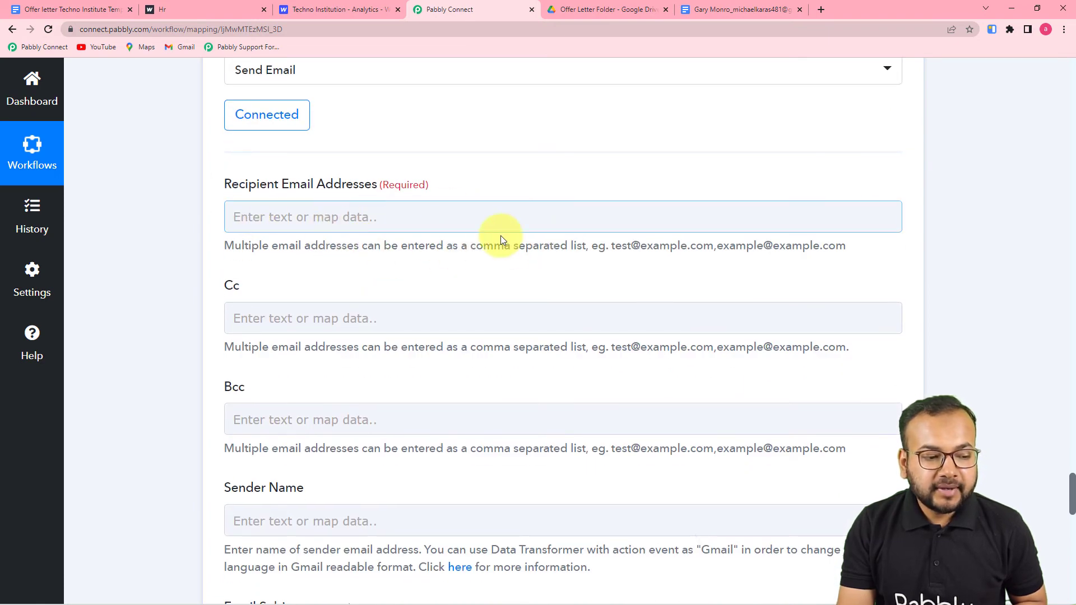
pyautogui.click(498, 305)
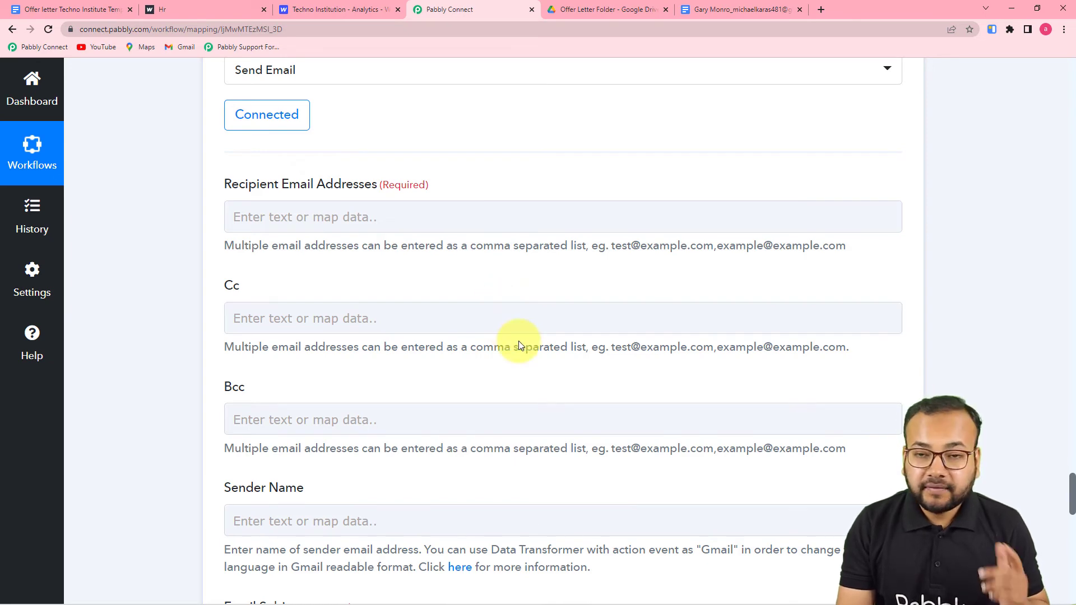
pyautogui.scroll(10, 516, 337)
pyautogui.scroll(4, 519, 341)
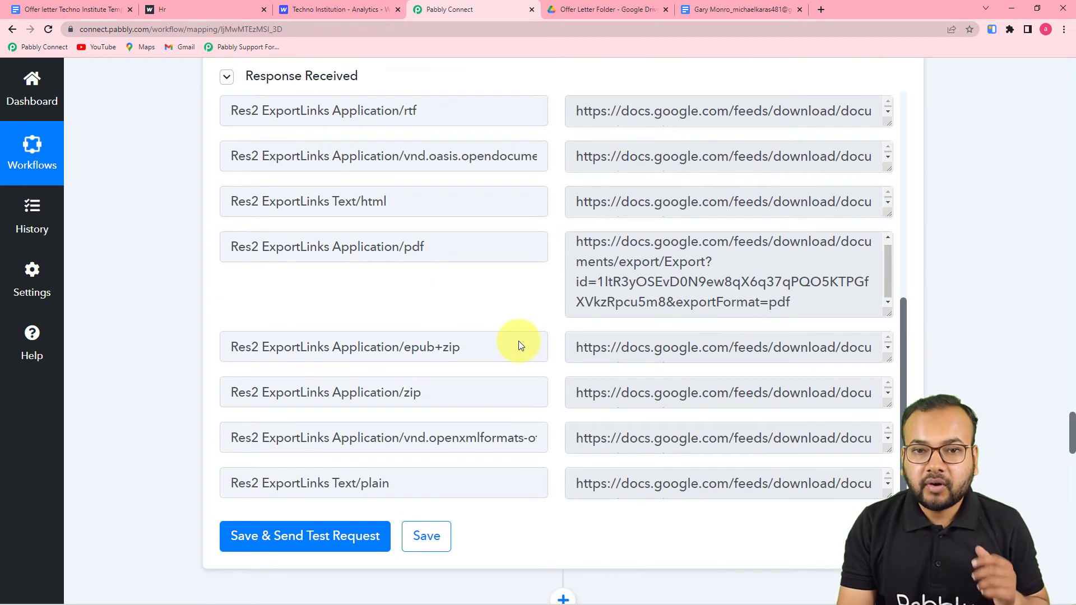
pyautogui.scroll(-13, 519, 341)
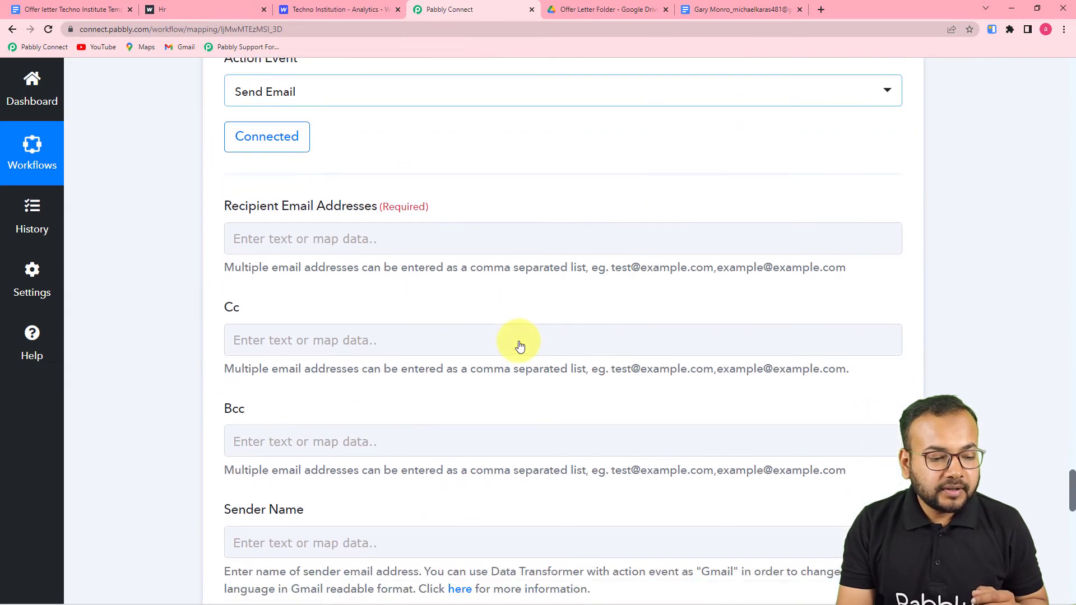
pyautogui.scroll(-2, 520, 345)
pyautogui.click(517, 160)
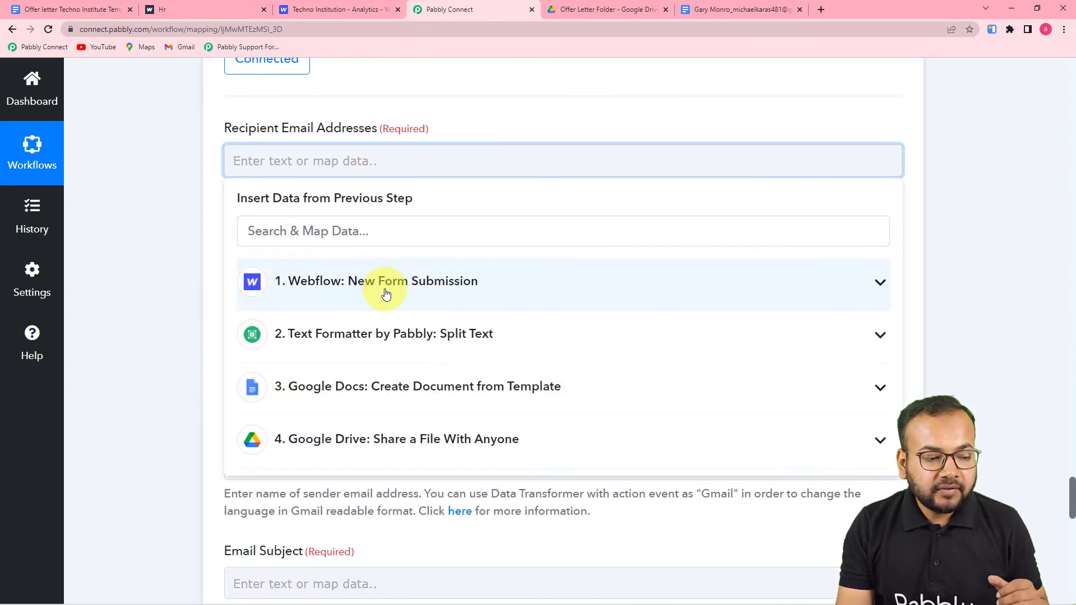
pyautogui.click(419, 289)
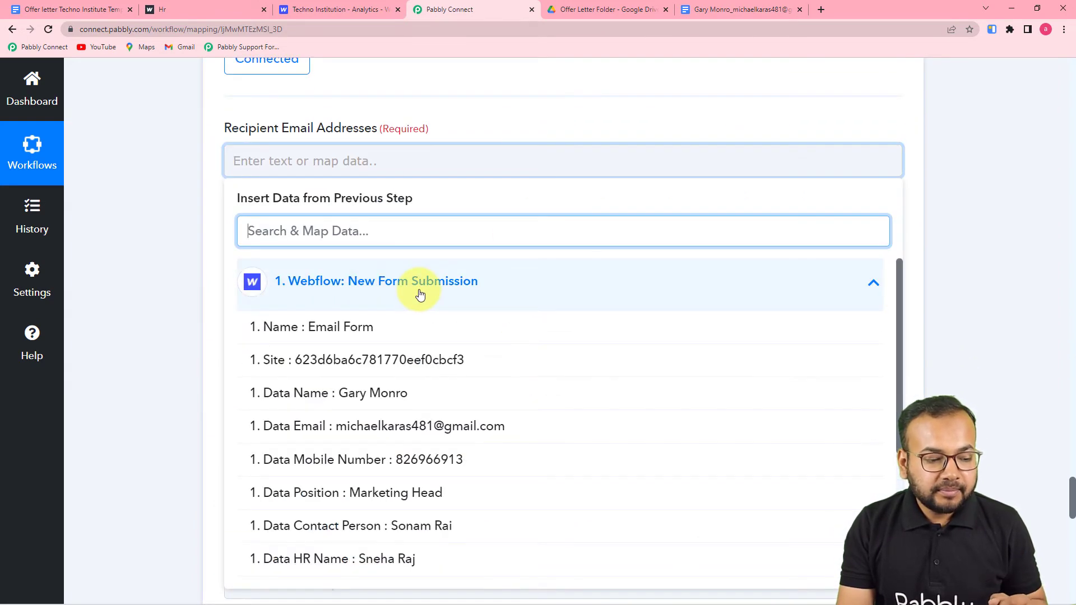
pyautogui.click(375, 432)
pyautogui.click(99, 292)
# - Map the form's Data HR Name into Sender Name
pyautogui.scroll(-2, 369, 145)
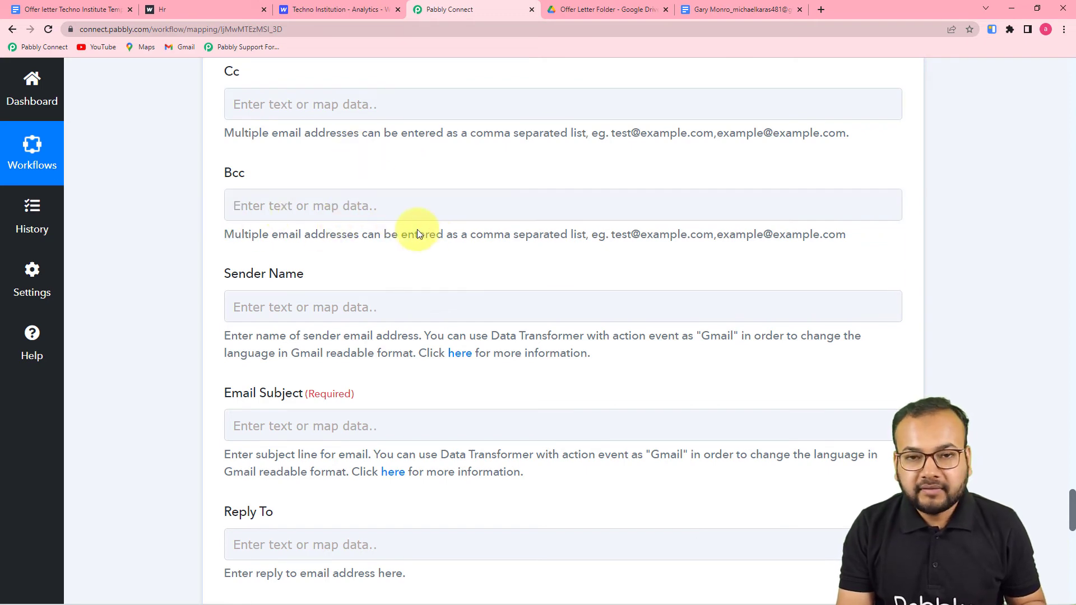
pyautogui.scroll(-2, 421, 232)
pyautogui.click(382, 197)
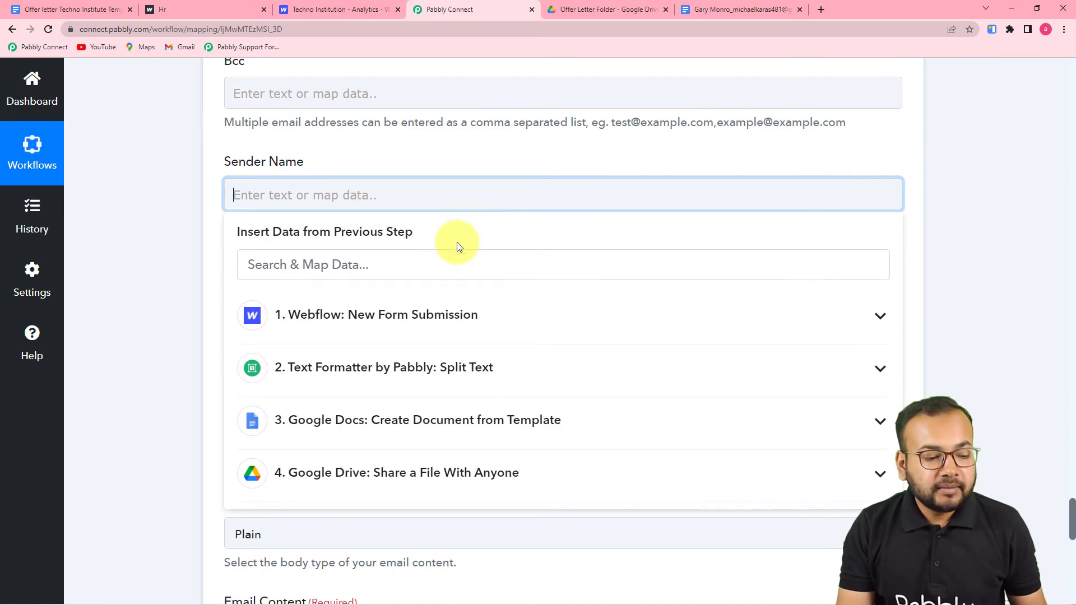
pyautogui.click(445, 314)
pyautogui.scroll(-3, 449, 408)
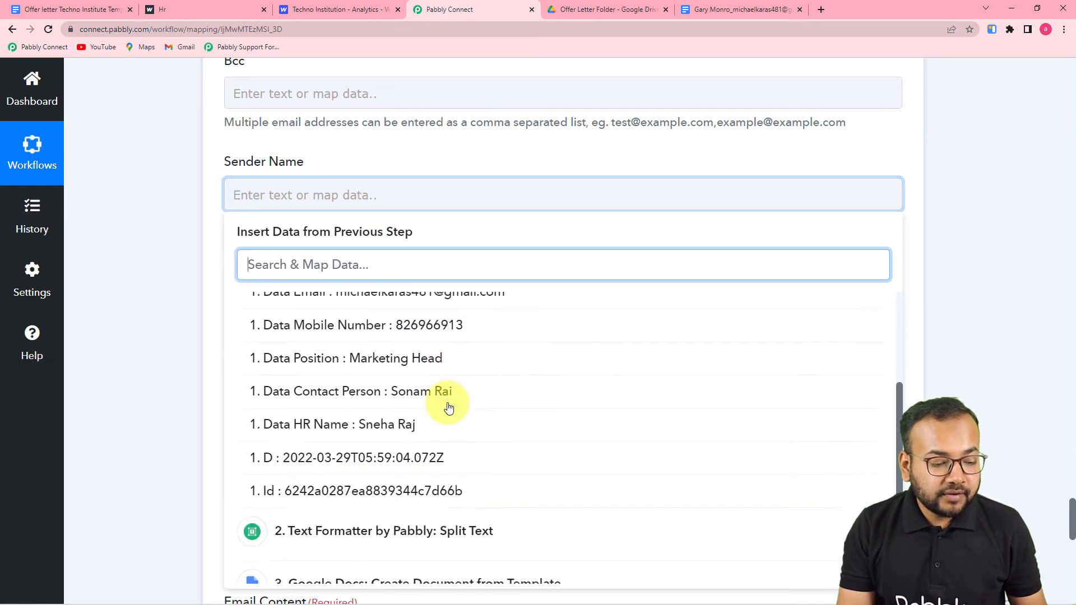
pyautogui.click(348, 426)
pyautogui.click(194, 365)
pyautogui.scroll(-2, 194, 363)
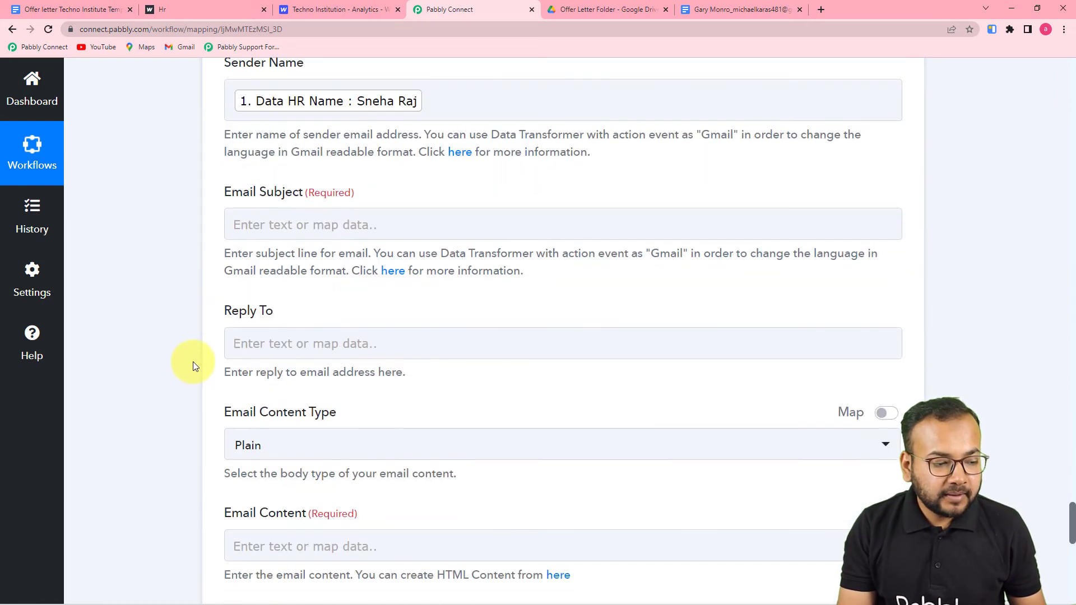
# - Enter 'Offer Letter' as the Email Subject
pyautogui.click(419, 200)
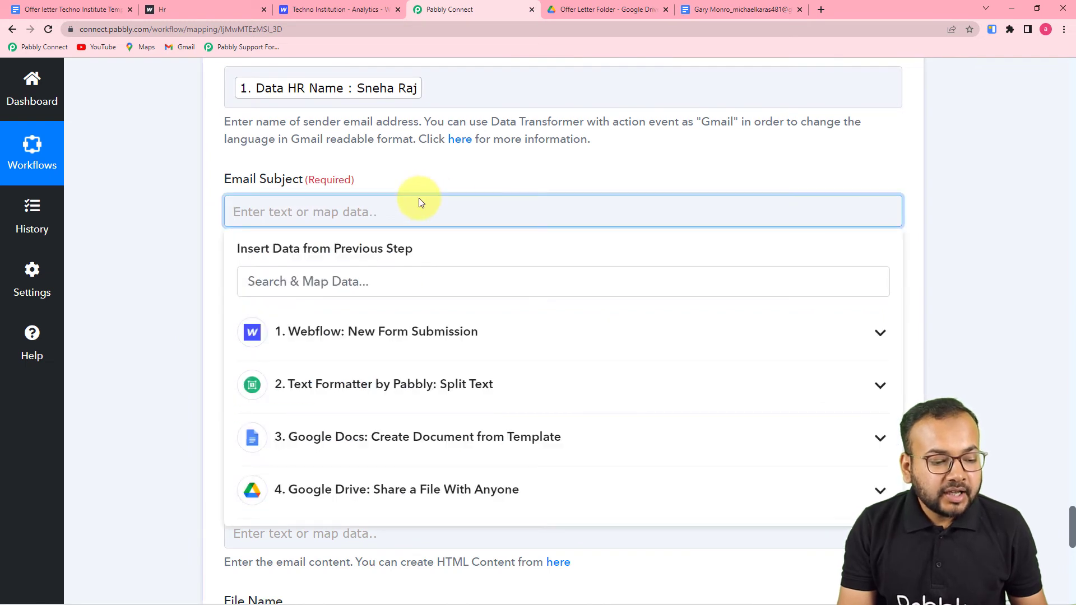
pyautogui.click(429, 343)
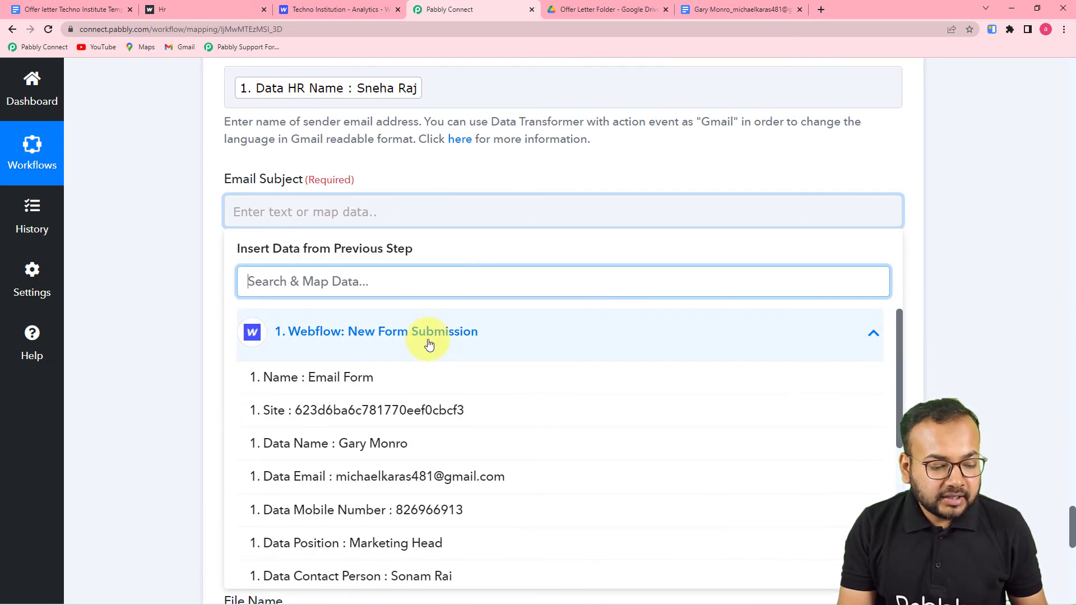
pyautogui.scroll(-2, 429, 343)
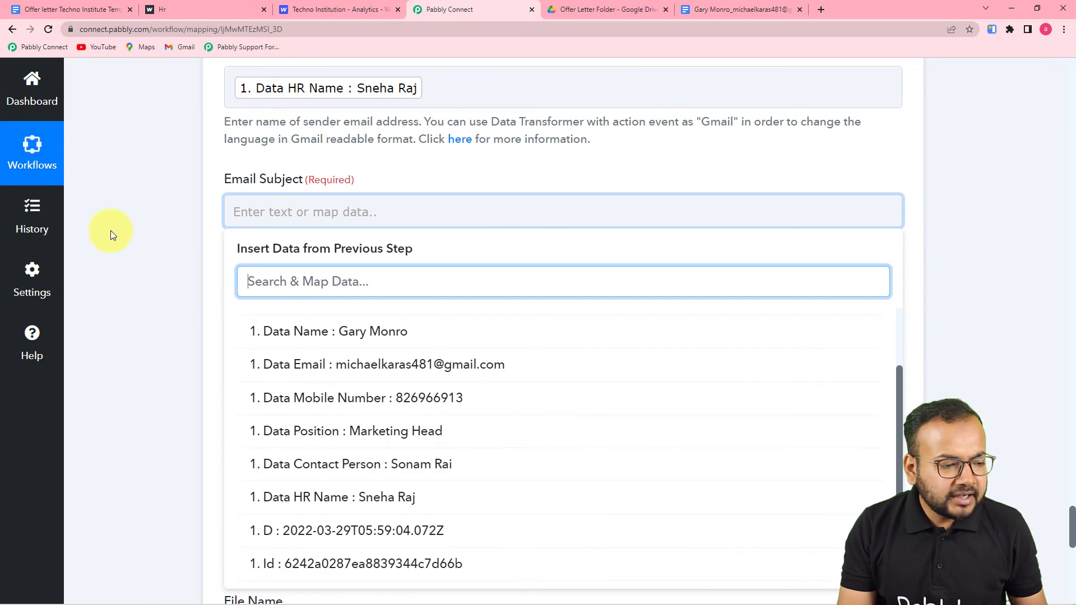
pyautogui.click(156, 234)
pyautogui.click(347, 214)
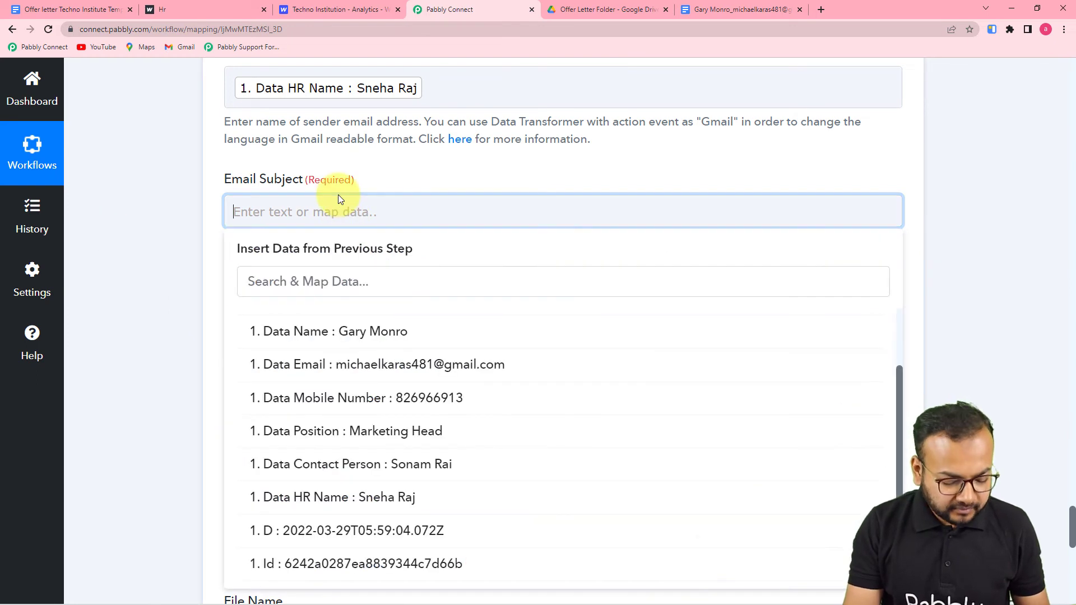
pyautogui.write('Offer')
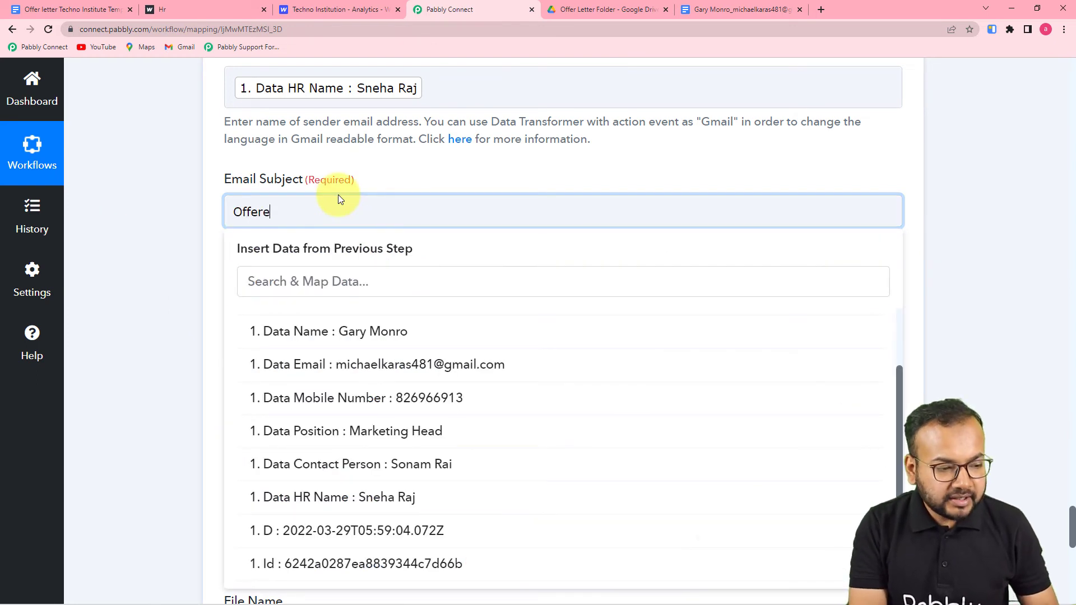
pyautogui.write(' Letter')
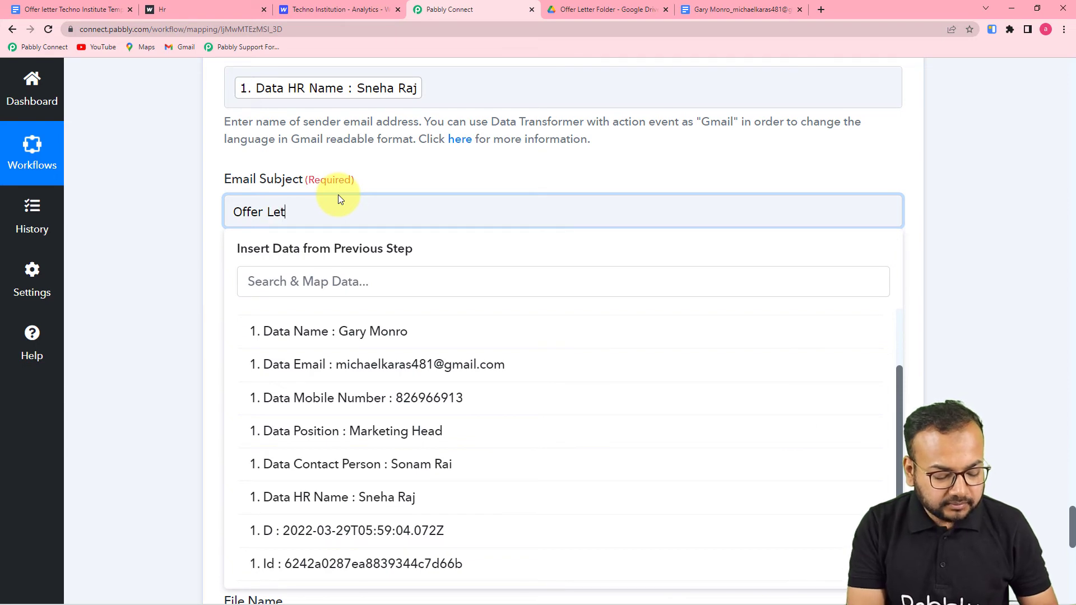
pyautogui.click(177, 216)
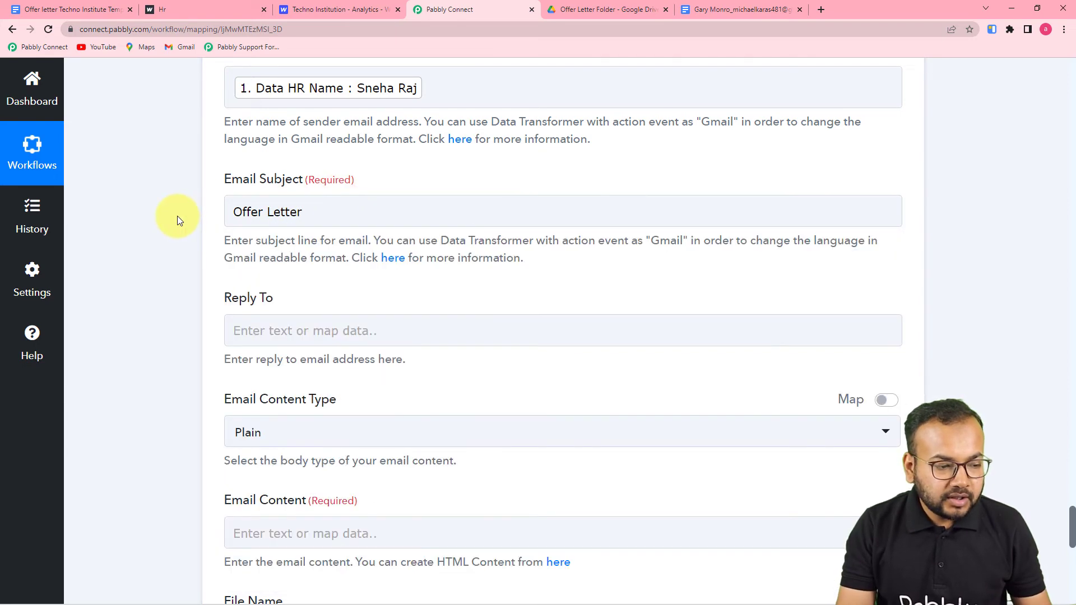
pyautogui.scroll(-2, 177, 217)
pyautogui.scroll(-1, 336, 147)
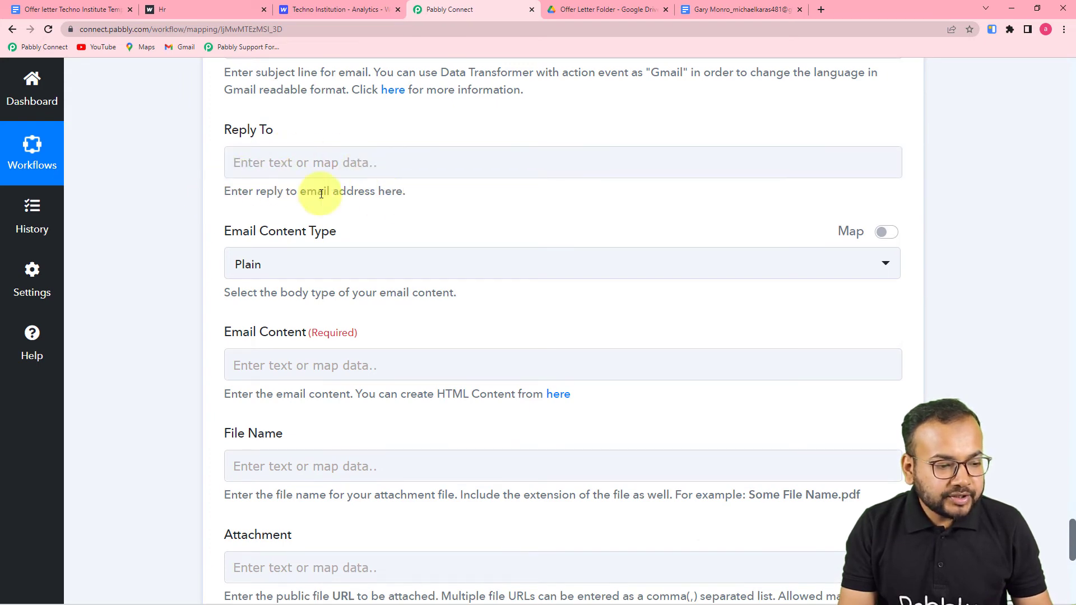
pyautogui.click(300, 171)
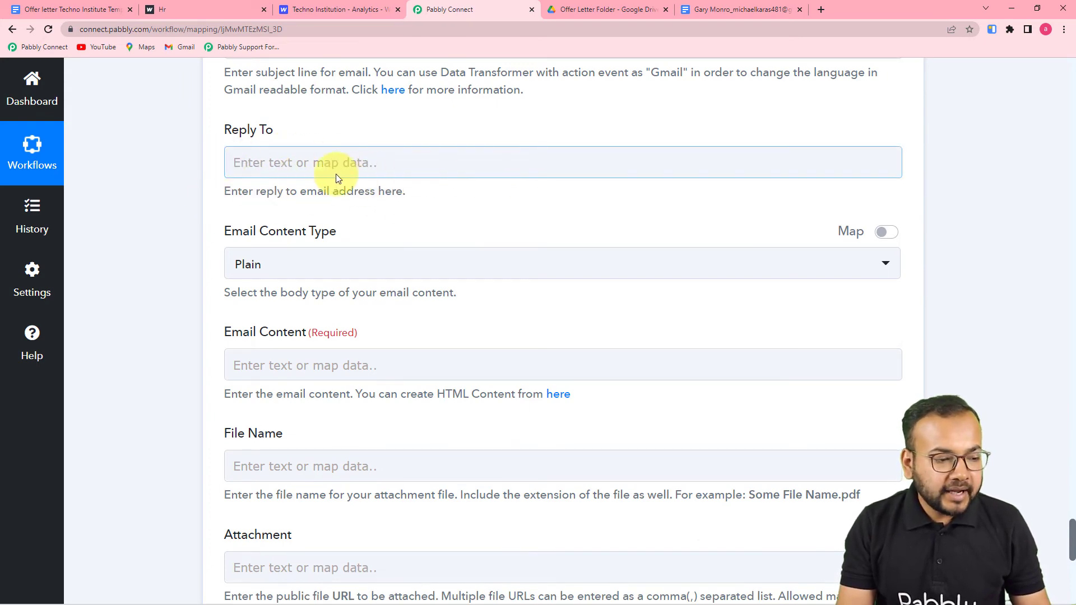
pyautogui.scroll(-1, 337, 178)
pyautogui.scroll(-1, 302, 157)
# - Keep the email content type as Plain and paste the offer-letter message into Email Content
pyautogui.click(325, 161)
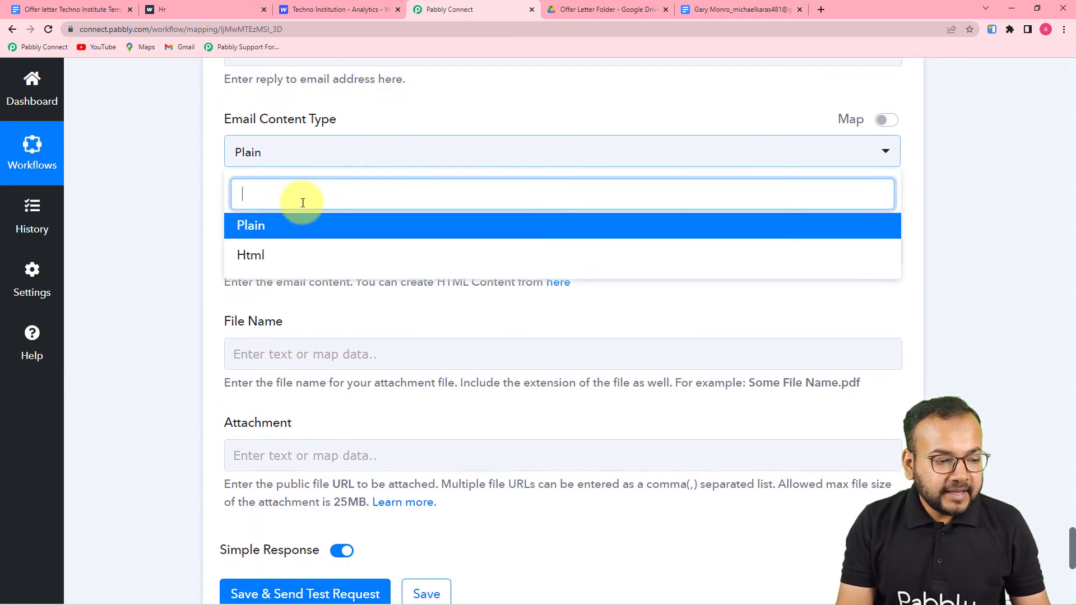
pyautogui.click(294, 231)
pyautogui.scroll(-1, 203, 197)
pyautogui.scroll(-1, 200, 196)
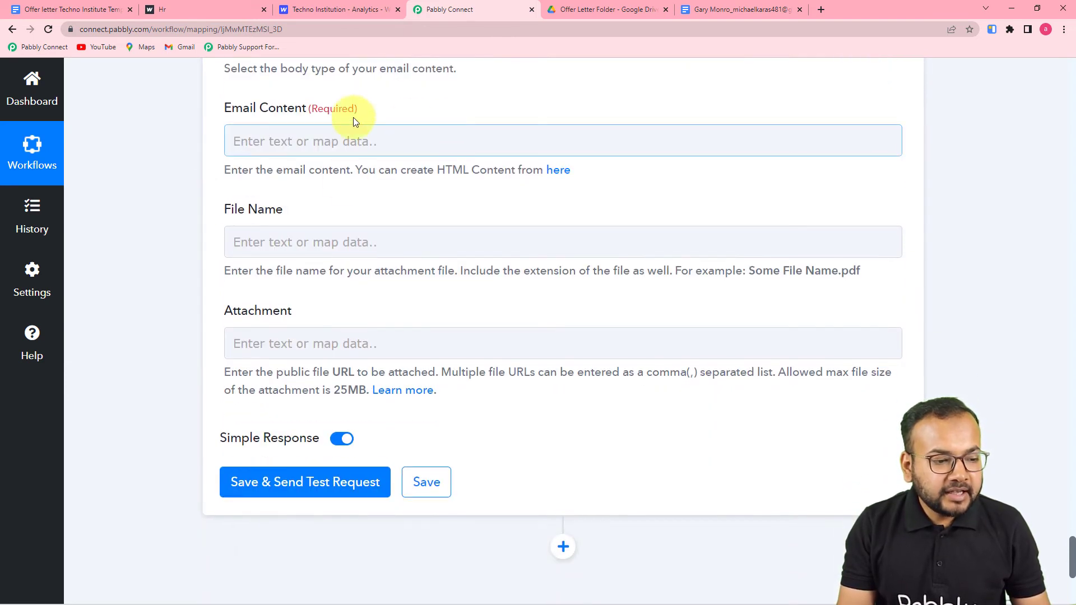
pyautogui.click(517, 141)
pyautogui.write('Congratulations!! We are pleased to inform you that you are selected as a  in our company. Please find the offer letter attached. Thanks and Regards.')
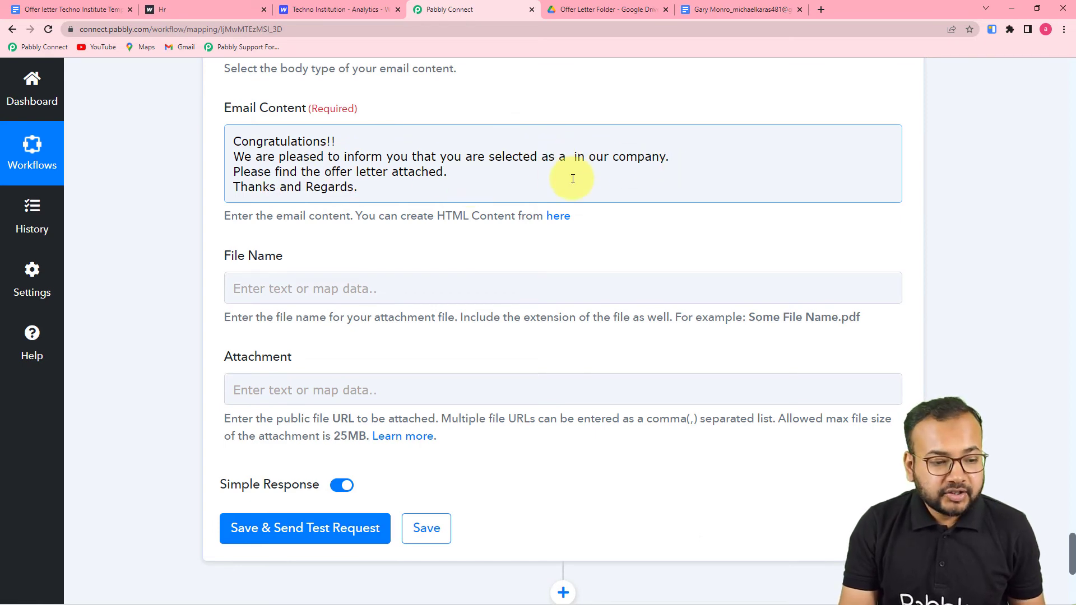
# - Insert the Webflow form's Data Position (Marketing Head) after "selected as a" in the email body
pyautogui.click(573, 161)
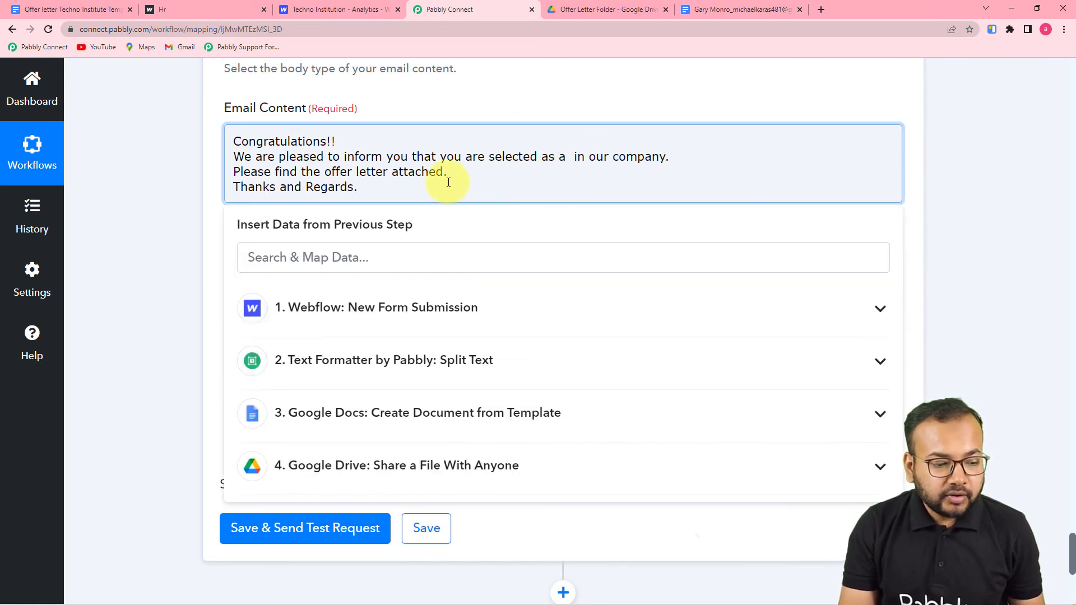
pyautogui.click(390, 311)
pyautogui.scroll(-2, 355, 372)
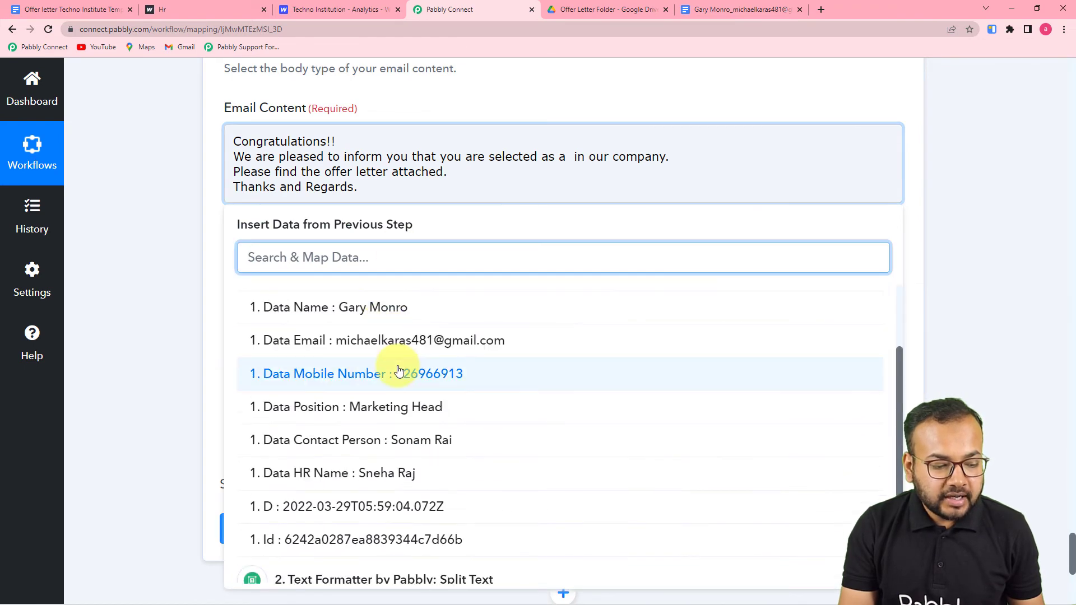
pyautogui.click(348, 418)
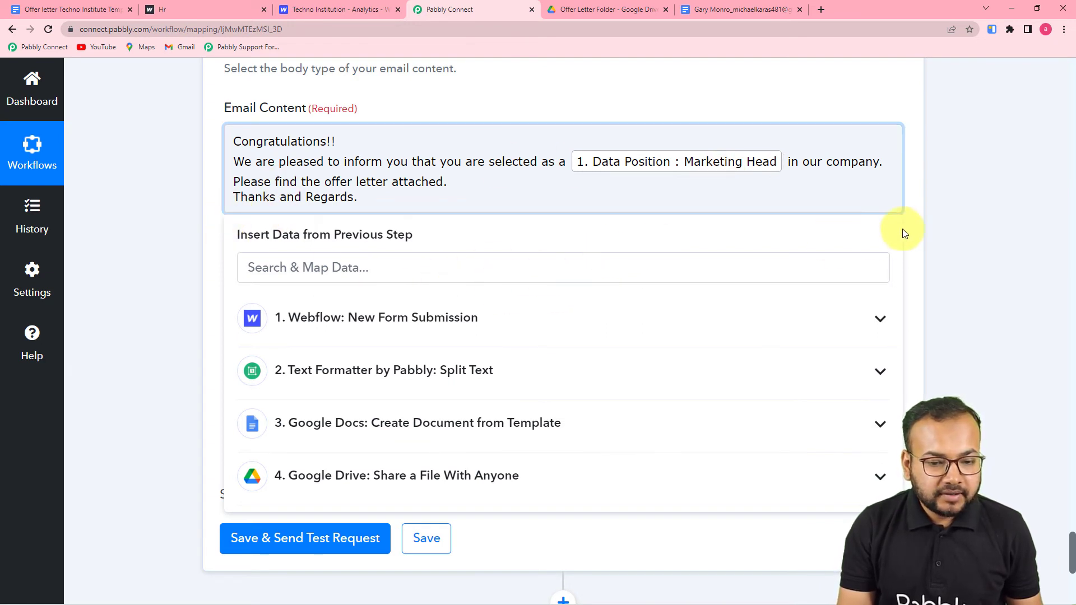
pyautogui.click(962, 222)
# - Map step 4's Res2 Name (the shared document's name) as the attachment File Name
pyautogui.scroll(-2, 630, 295)
pyautogui.click(234, 181)
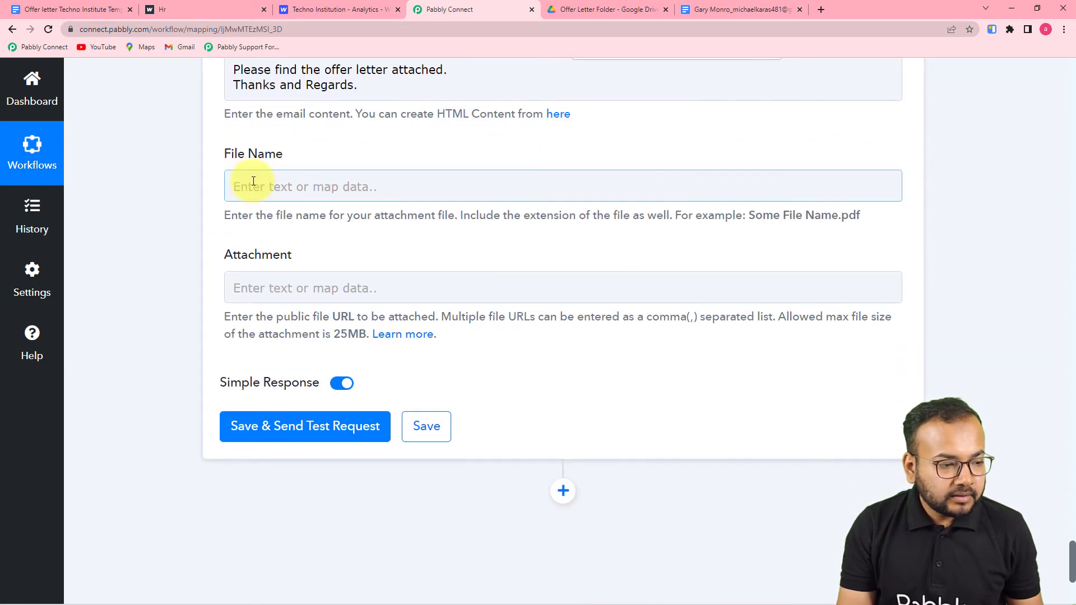
pyautogui.click(308, 191)
pyautogui.scroll(-2, 308, 191)
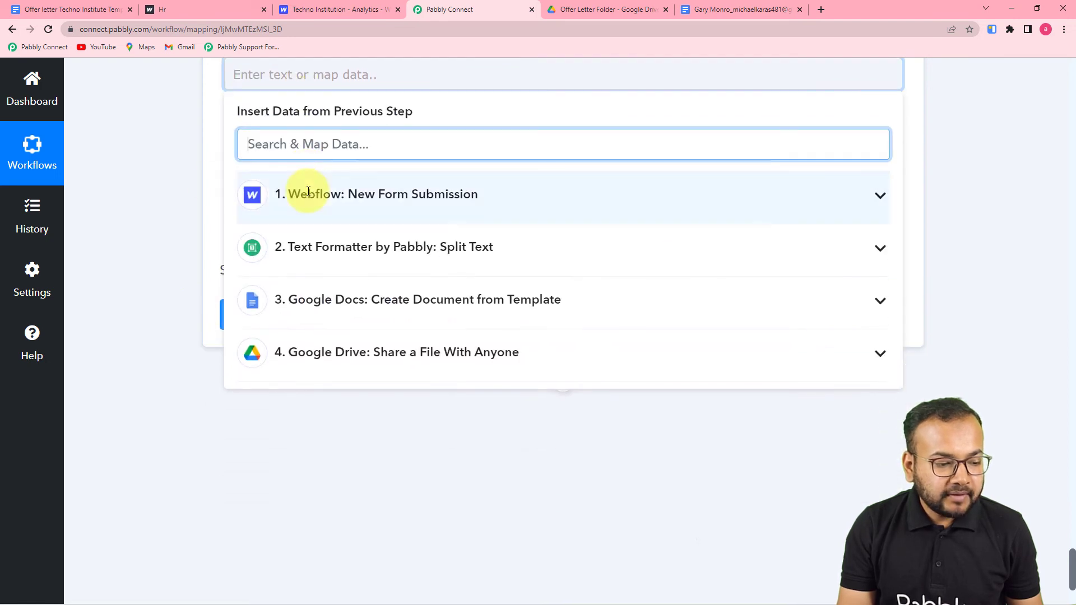
pyautogui.click(335, 210)
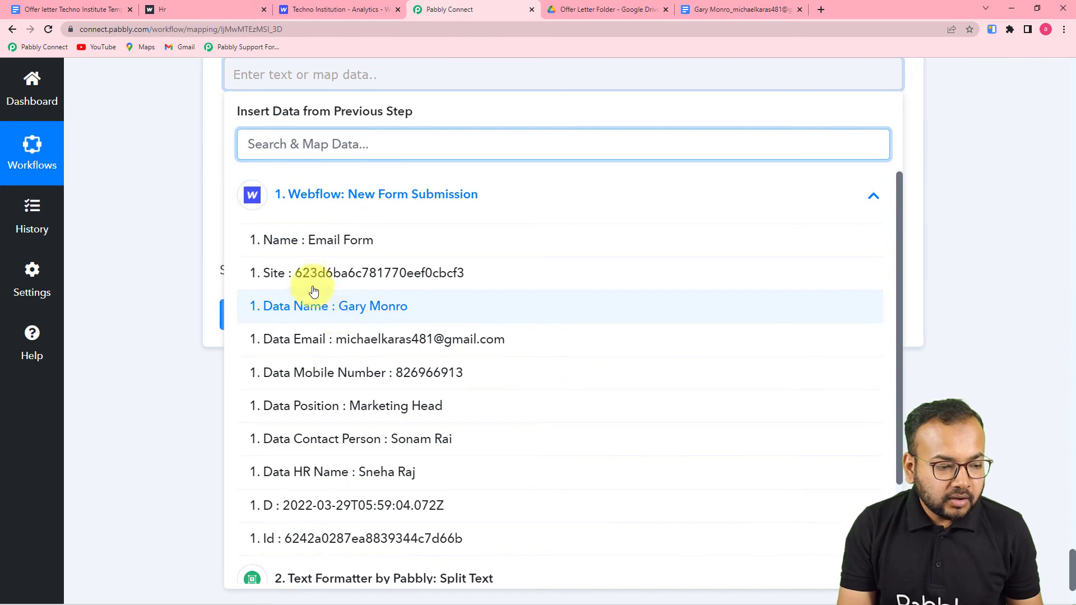
pyautogui.click(324, 212)
pyautogui.scroll(3, 302, 281)
pyautogui.click(311, 234)
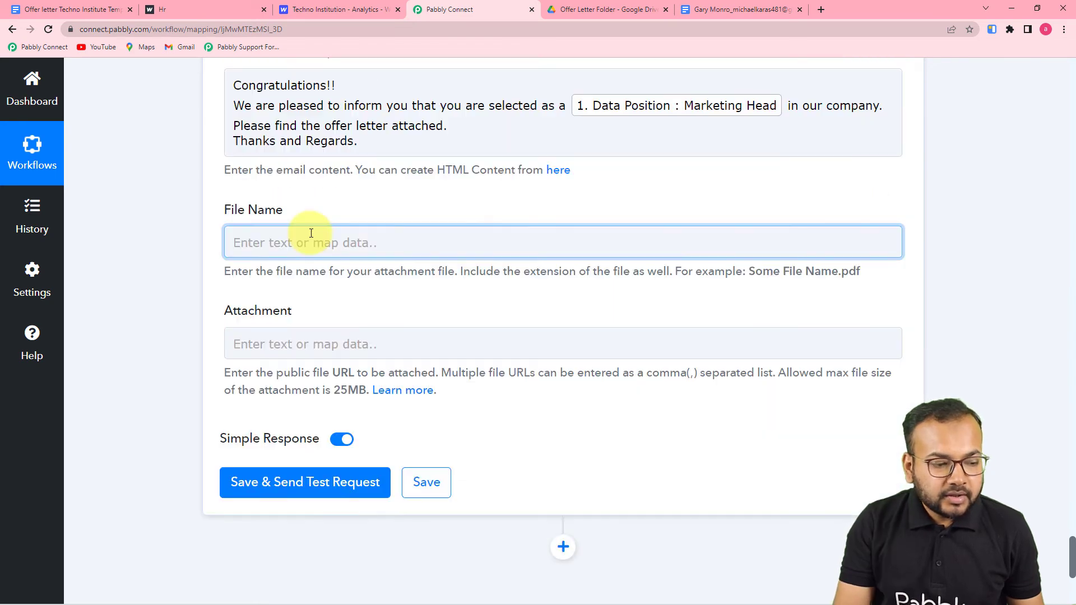
pyautogui.click(313, 240)
pyautogui.scroll(-3, 312, 240)
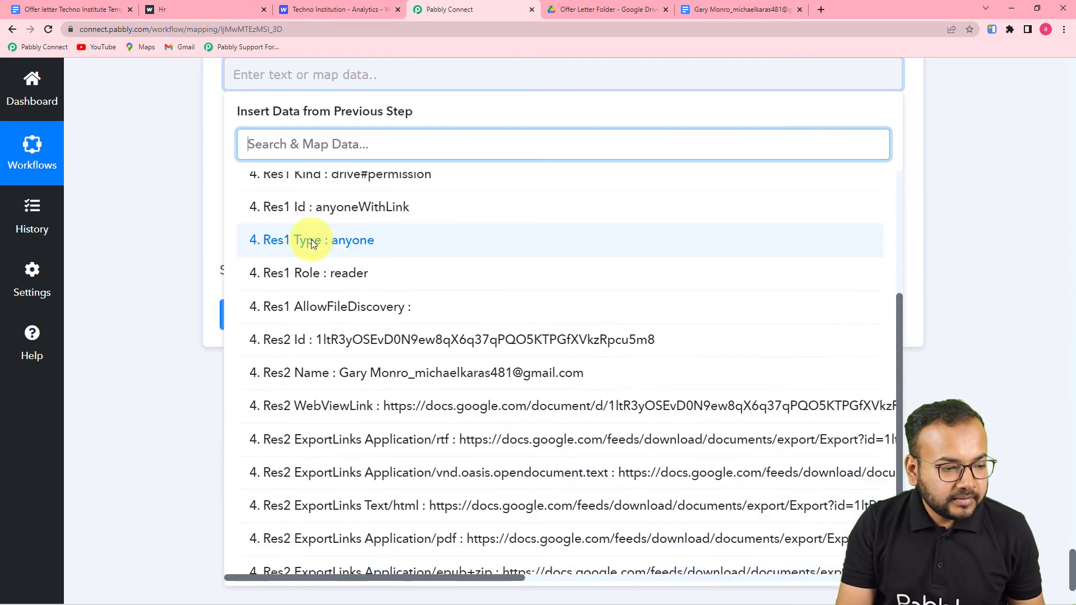
pyautogui.click(122, 206)
pyautogui.scroll(2, 297, 106)
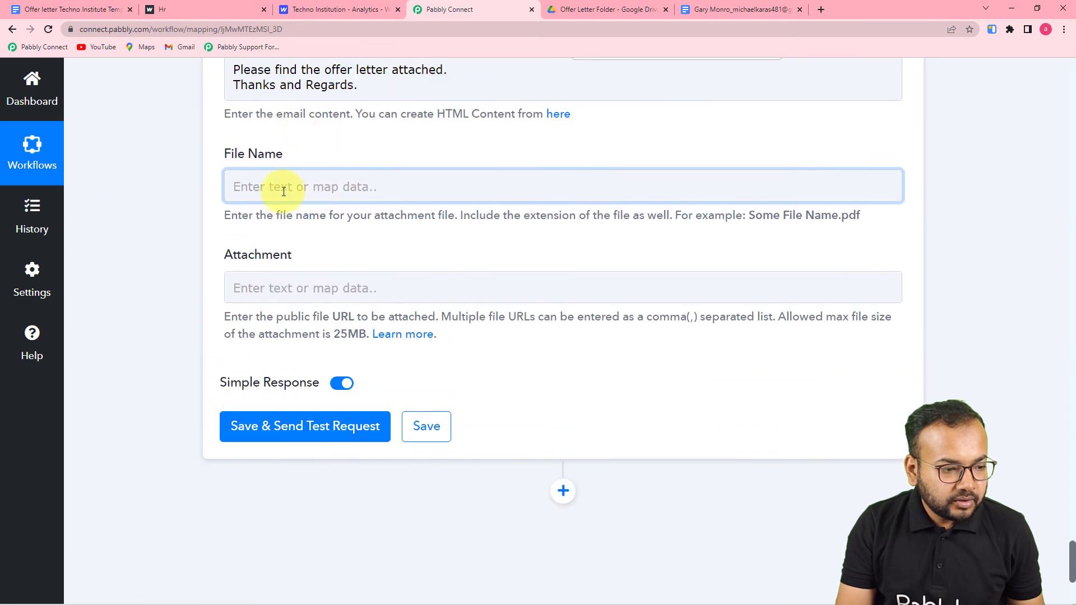
pyautogui.click(283, 186)
pyautogui.scroll(4, 696, 414)
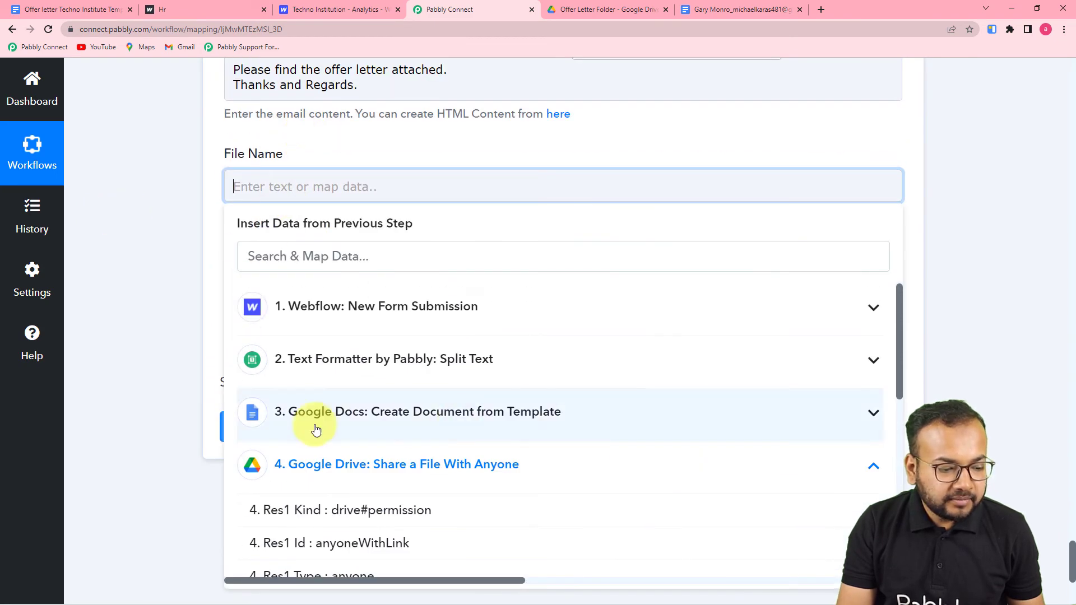
pyautogui.scroll(-4, 351, 481)
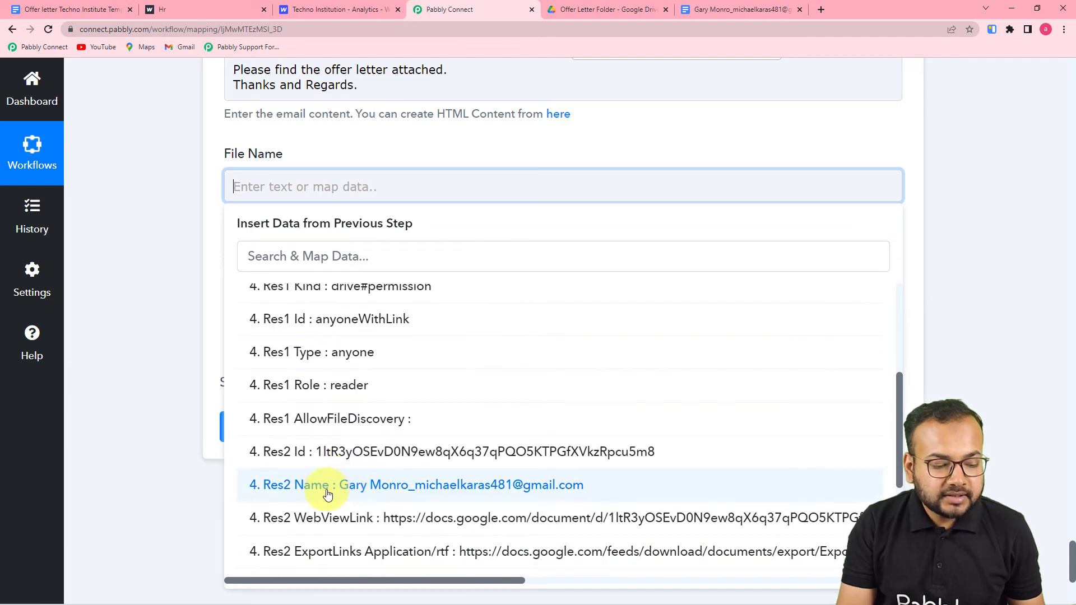
pyautogui.click(381, 487)
# - Set the Attachment to step 4's Res2 ExportLinks Application/pdf link
pyautogui.scroll(-2, 139, 310)
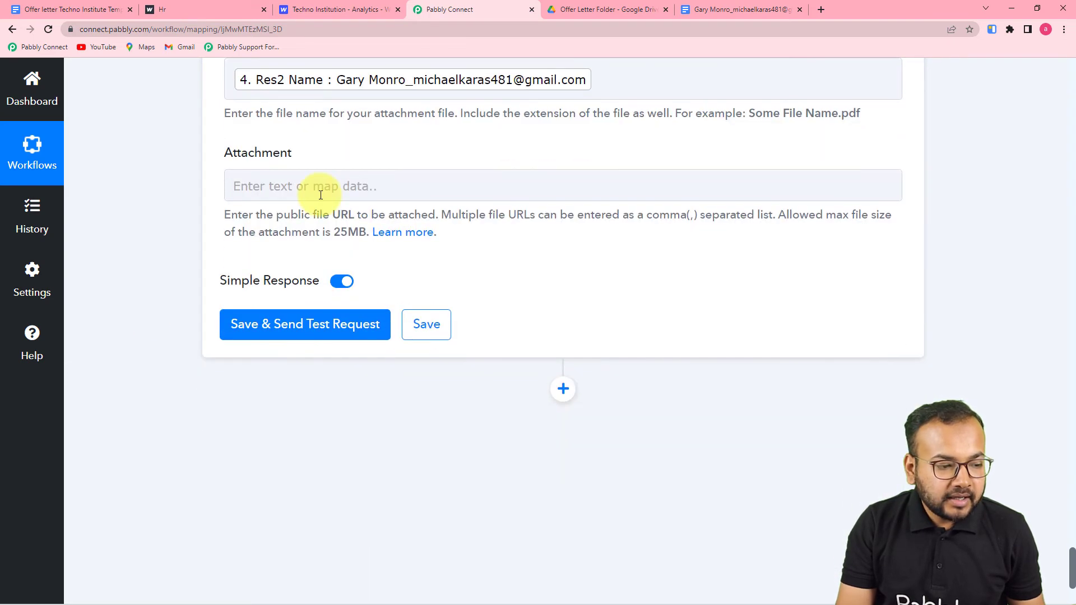
pyautogui.click(353, 183)
pyautogui.click(298, 457)
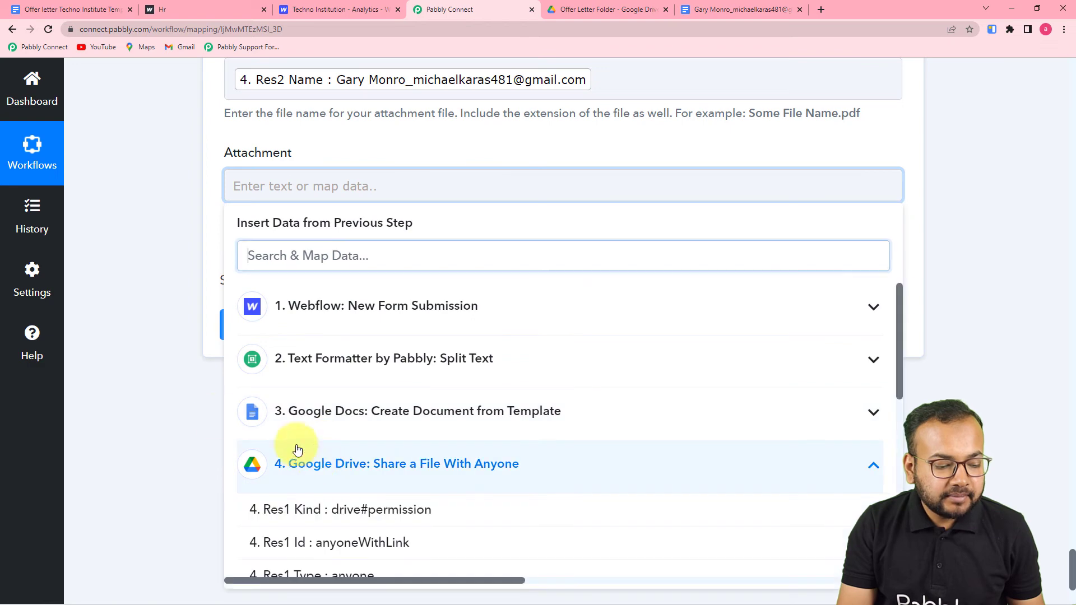
pyautogui.scroll(-5, 399, 460)
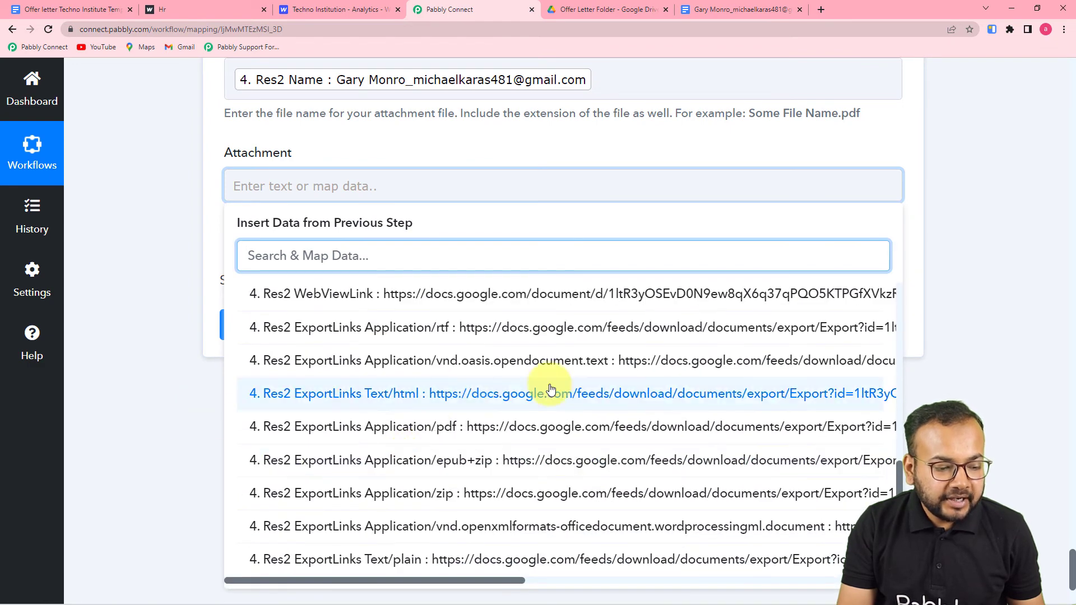
pyautogui.click(533, 428)
pyautogui.click(163, 316)
pyautogui.scroll(3, 163, 315)
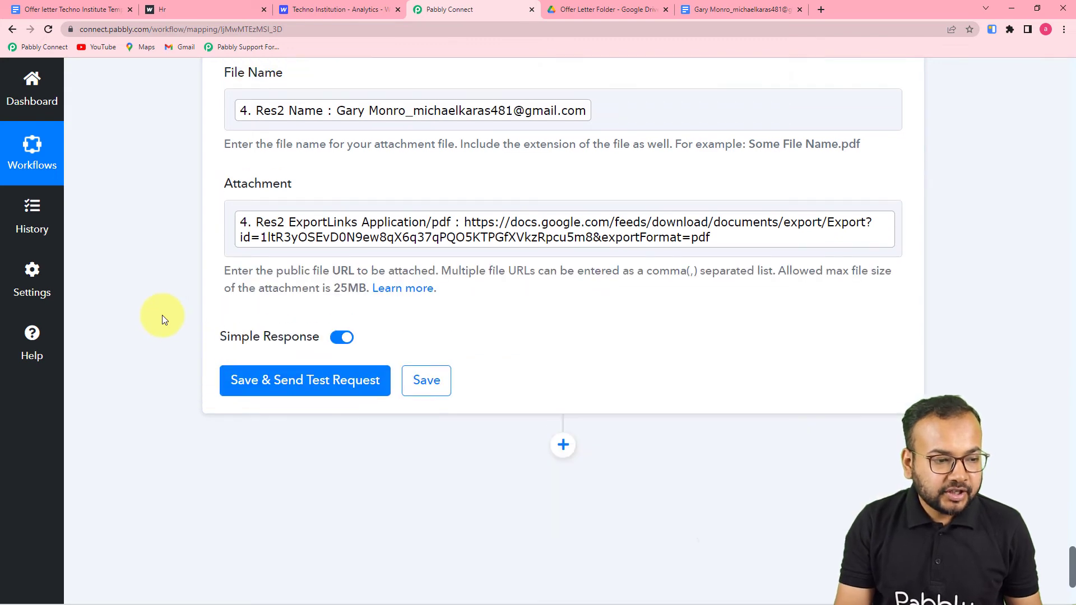
pyautogui.scroll(2, 163, 315)
pyautogui.scroll(-2, 163, 315)
pyautogui.scroll(1, 162, 315)
pyautogui.scroll(-2, 162, 315)
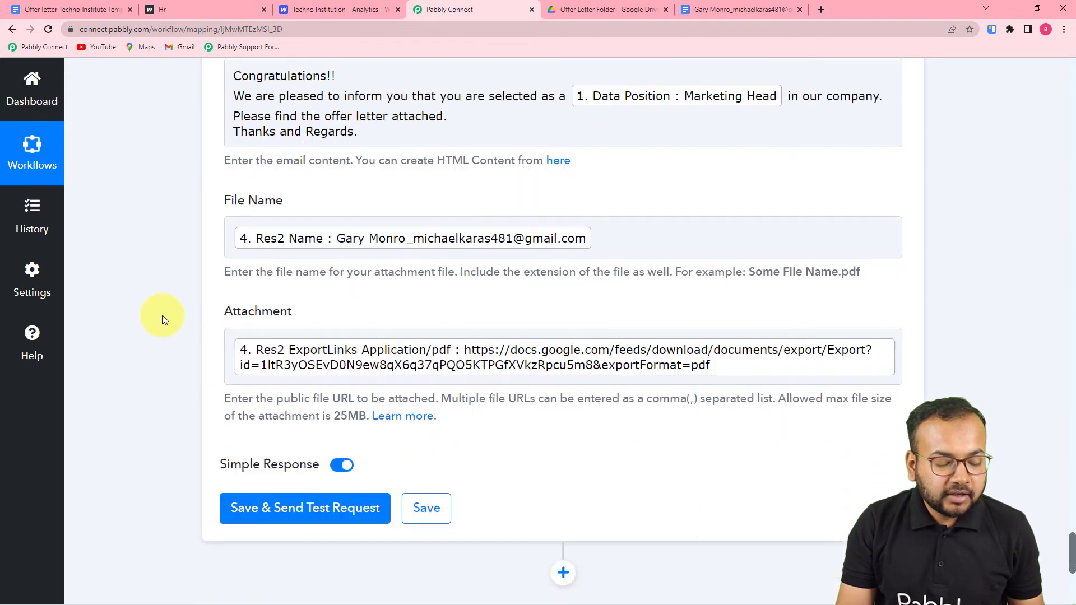
pyautogui.scroll(13, 176, 338)
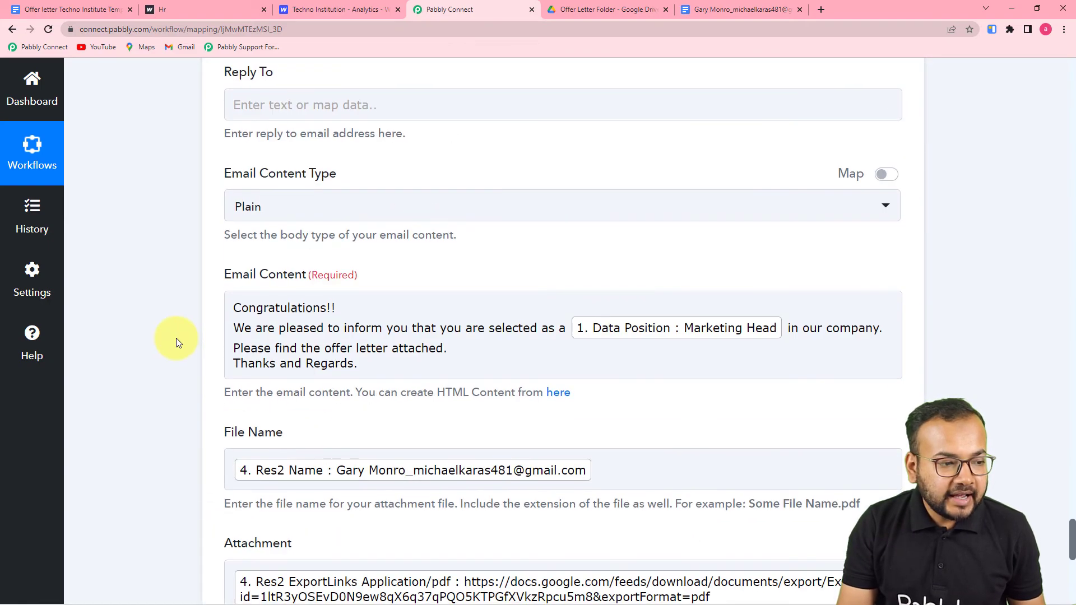
pyautogui.scroll(2, 366, 214)
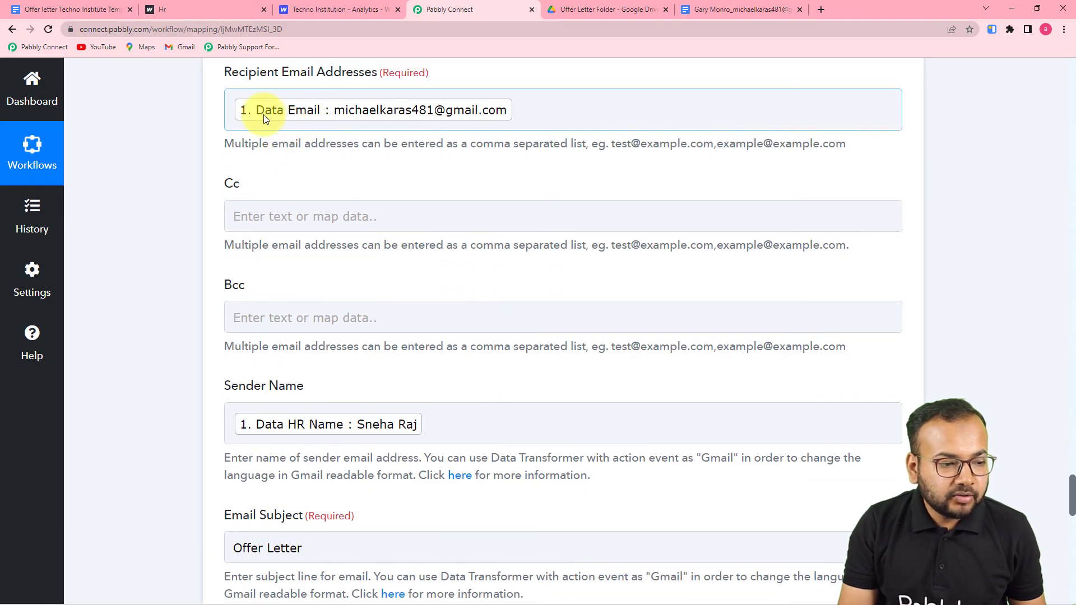
pyautogui.scroll(-1, 223, 183)
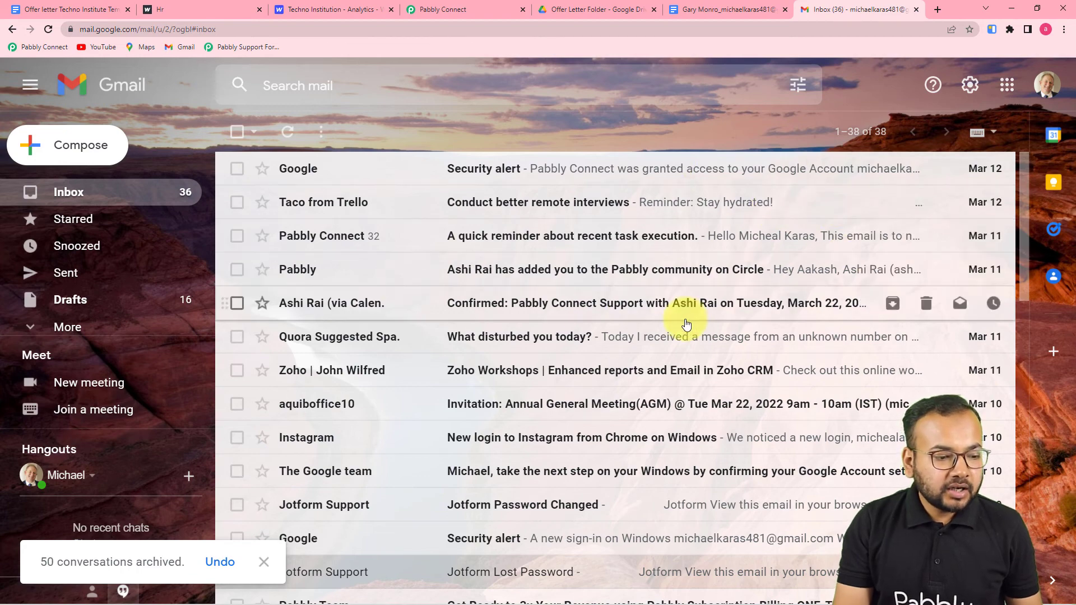
pyautogui.click(445, 10)
pyautogui.scroll(-15, 146, 358)
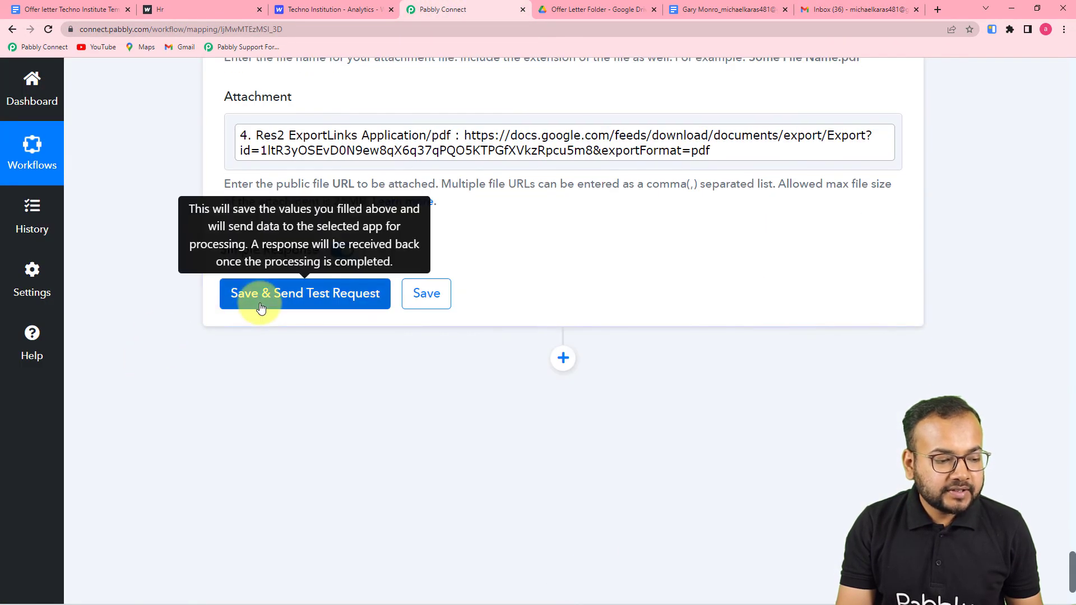
# - Save and send a test request, check the Gmail inbox, then review the 'Invalid argument: fileName' error
pyautogui.click(261, 308)
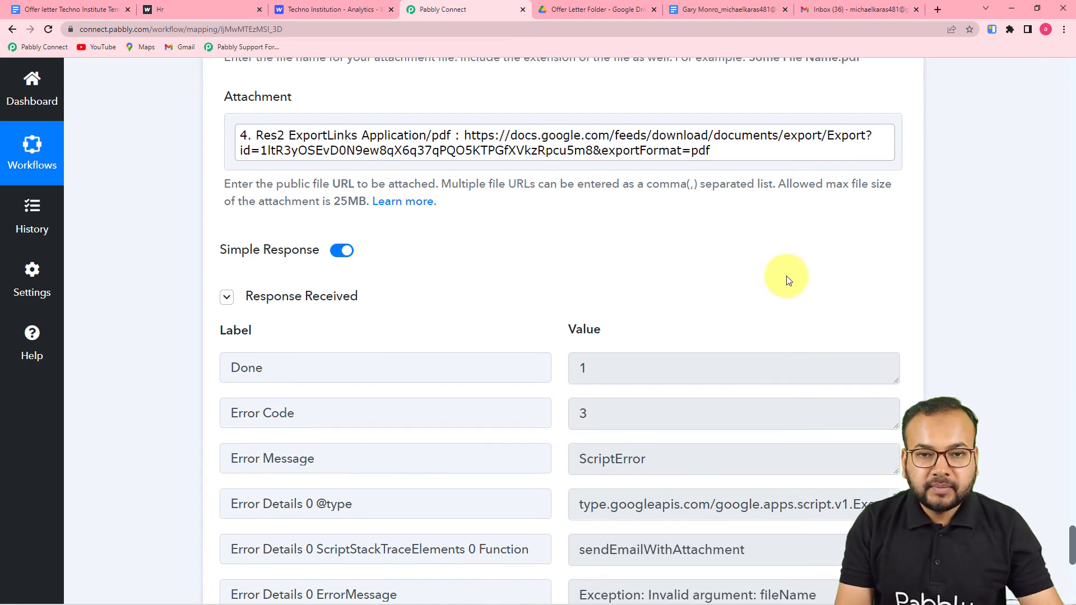
pyautogui.click(836, 10)
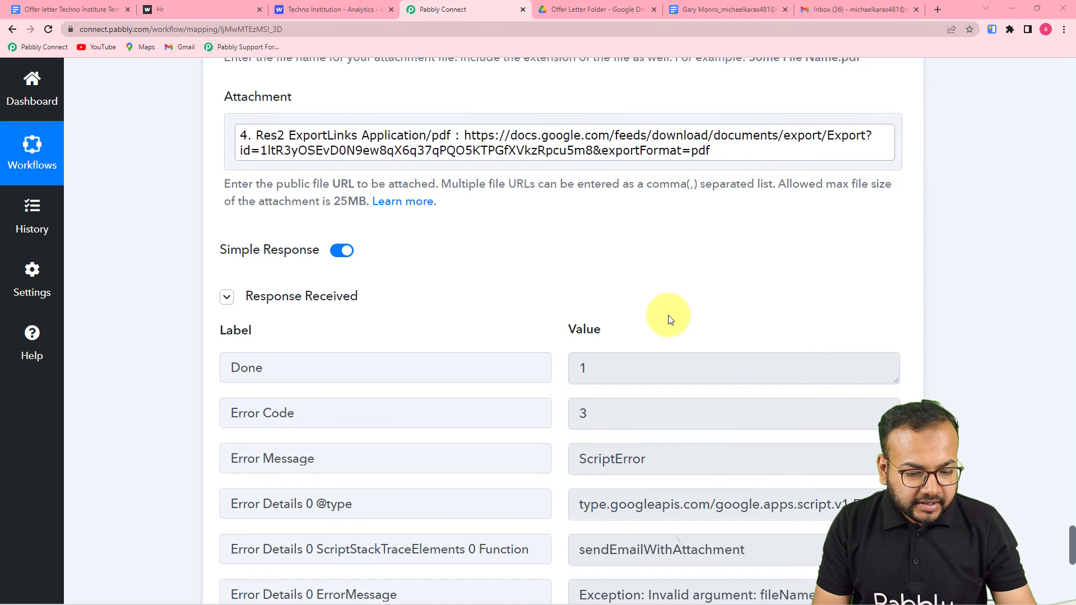
pyautogui.scroll(-4, 669, 317)
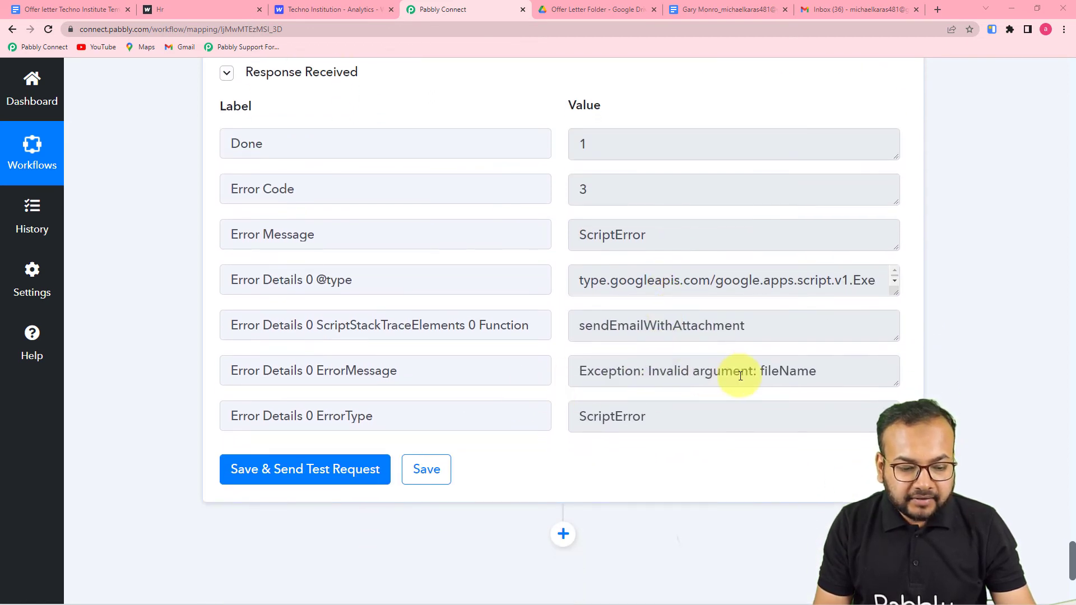
pyautogui.scroll(7, 600, 400)
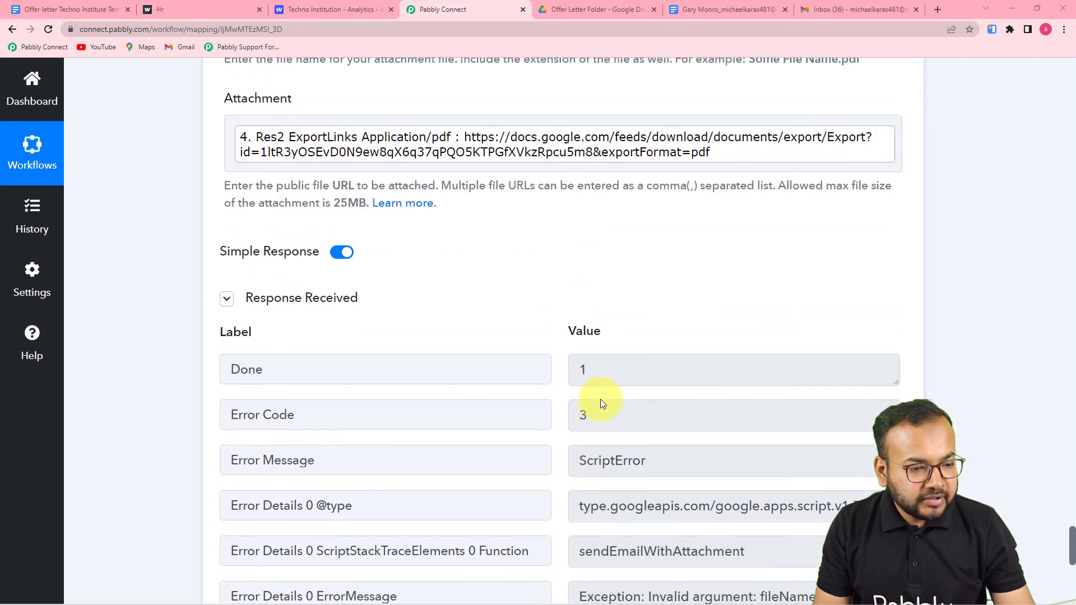
pyautogui.scroll(4, 617, 437)
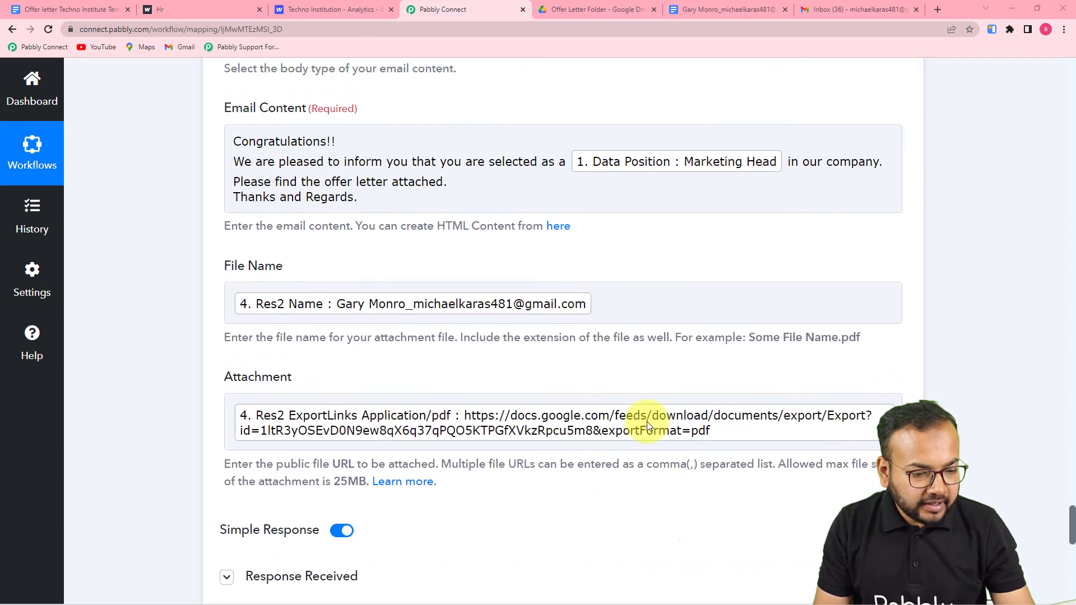
pyautogui.scroll(-2, 492, 413)
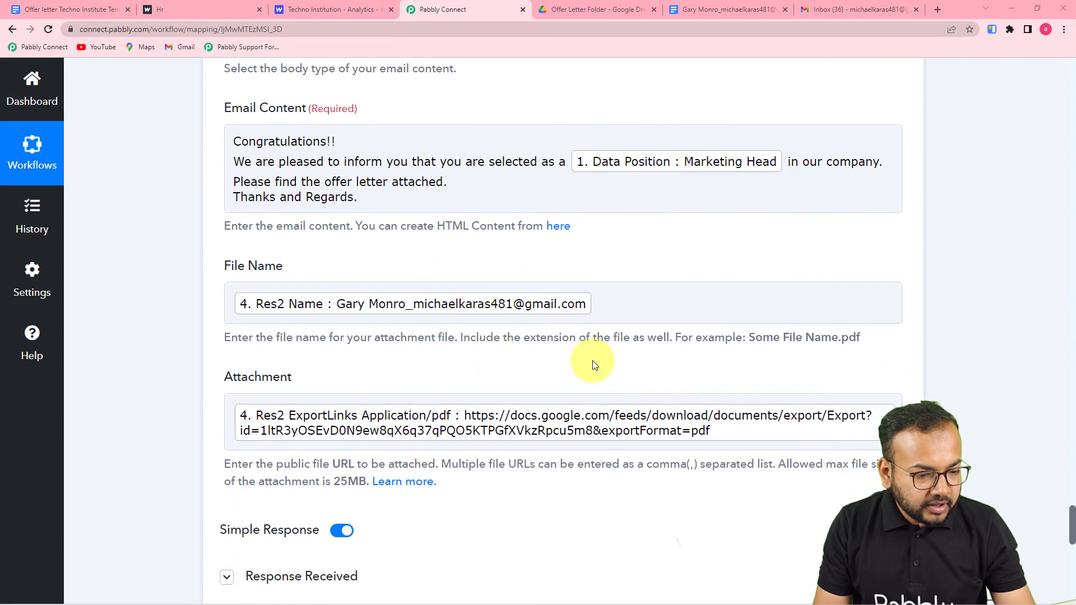
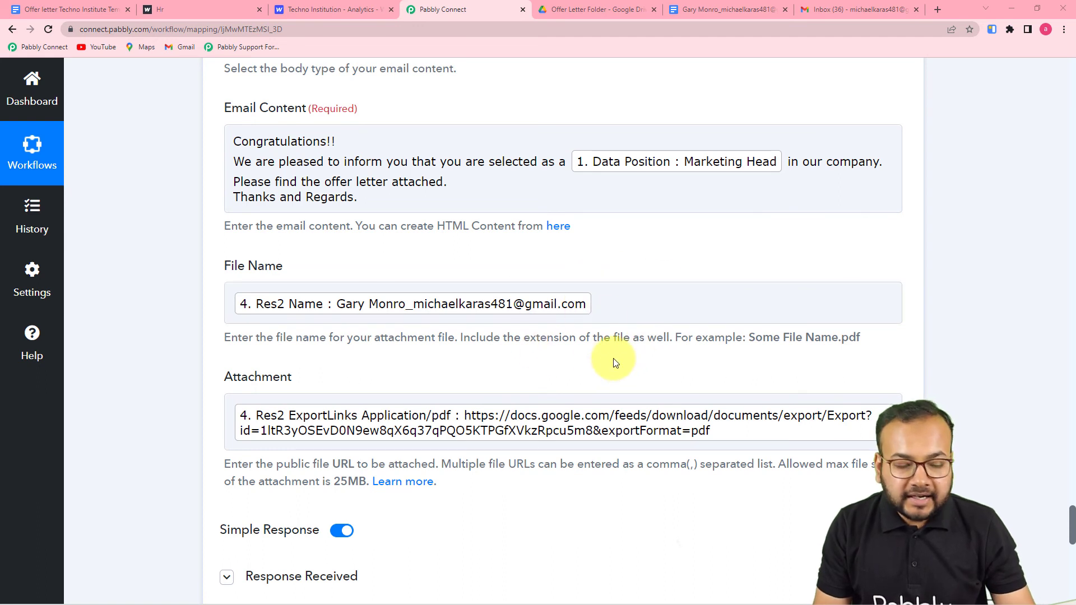
# - Append '.pdf' after the mapped name token in the attachment File Name field
pyautogui.click(615, 308)
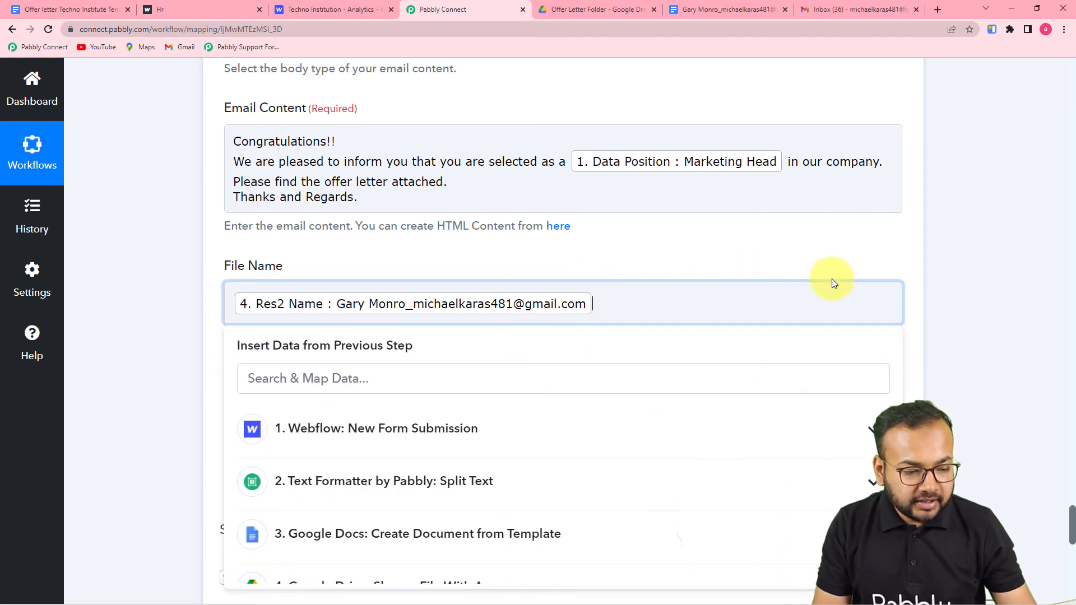
pyautogui.write('.pd')
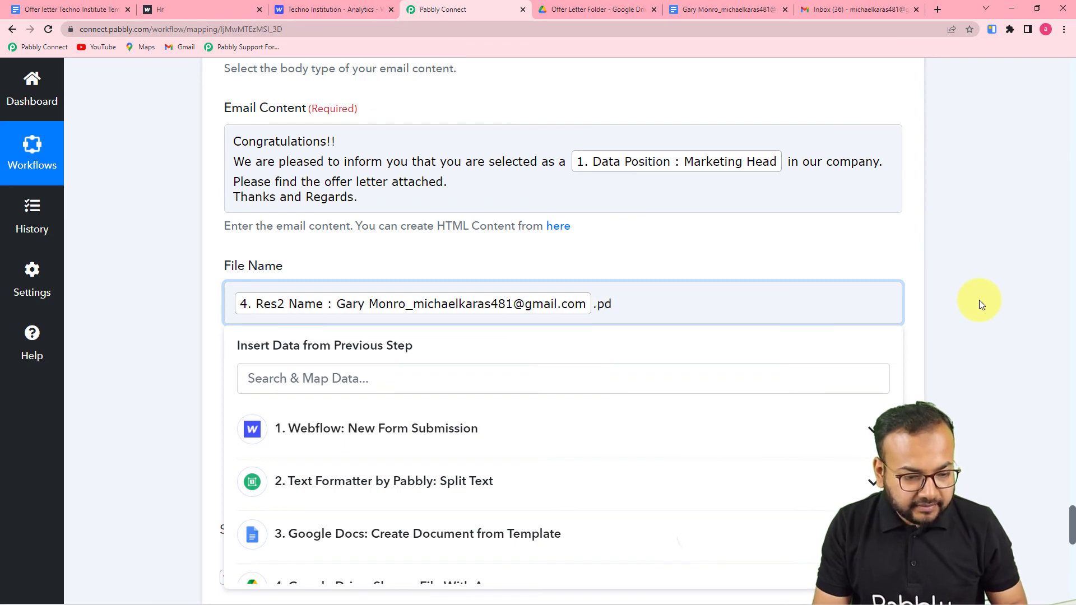
pyautogui.write('f')
pyautogui.click(178, 321)
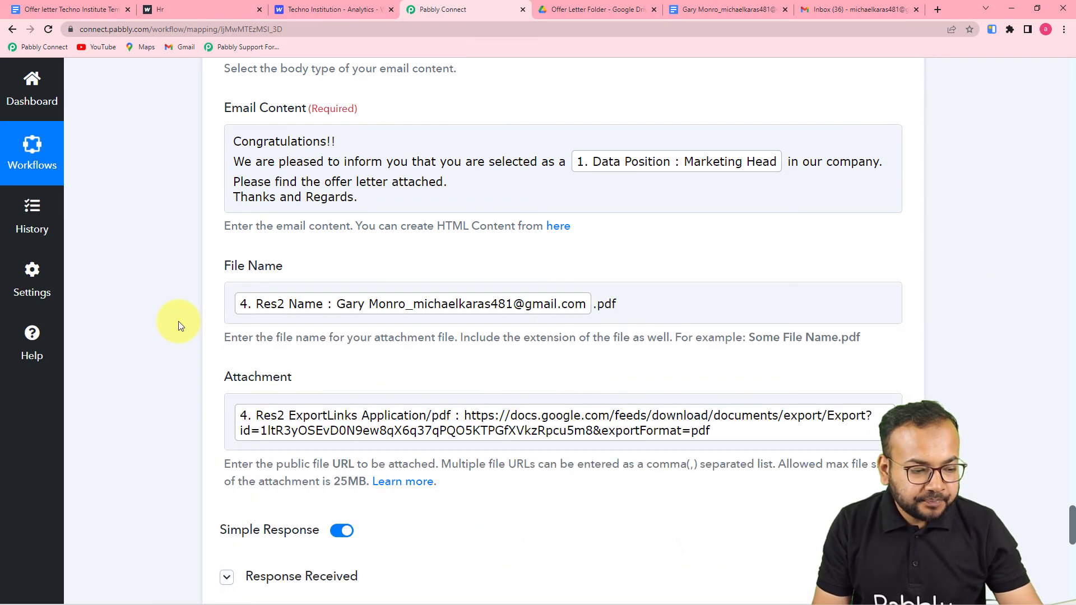
# - Save and resend the Gmail step's test email, then check the inbox for it
pyautogui.scroll(-9, 178, 322)
pyautogui.scroll(-3, 179, 321)
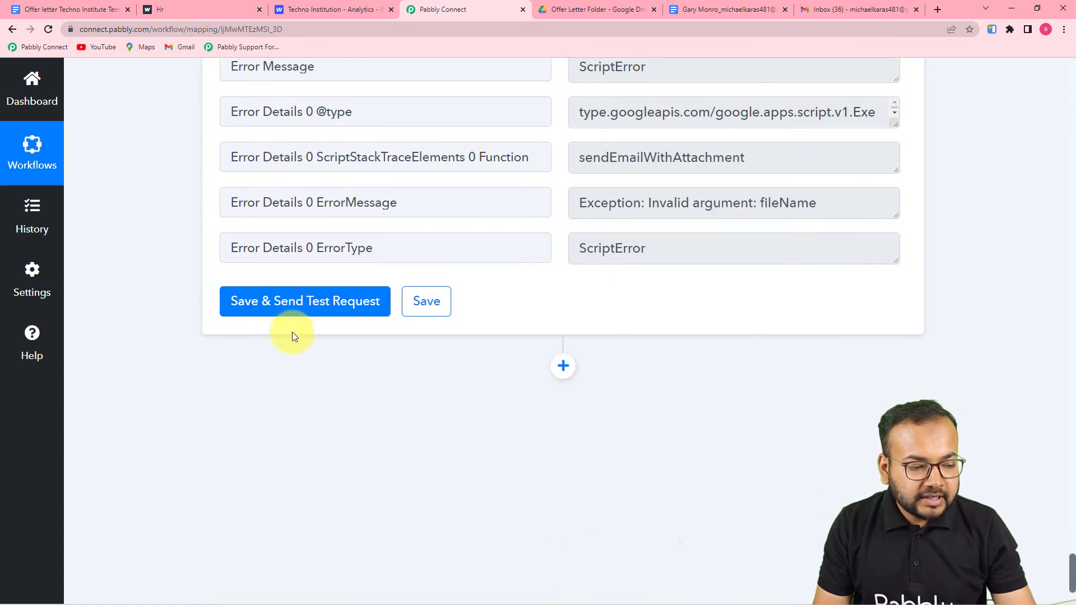
pyautogui.click(294, 301)
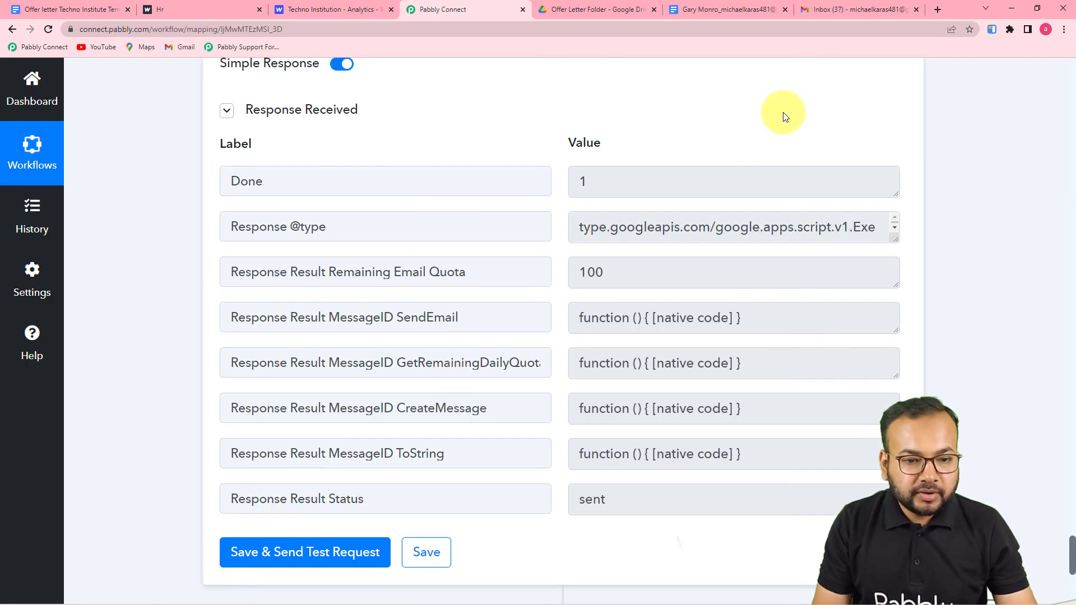
pyautogui.click(809, 9)
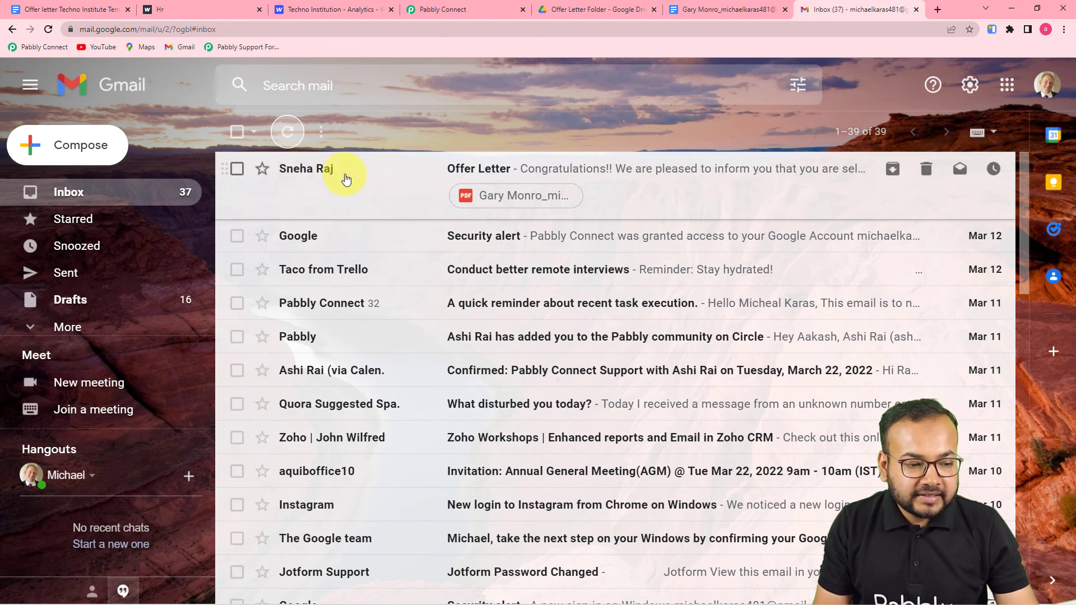
# - Open the Offer Letter email, preview its attached PDF offer letter, then return to Pabbly Connect
pyautogui.click(593, 177)
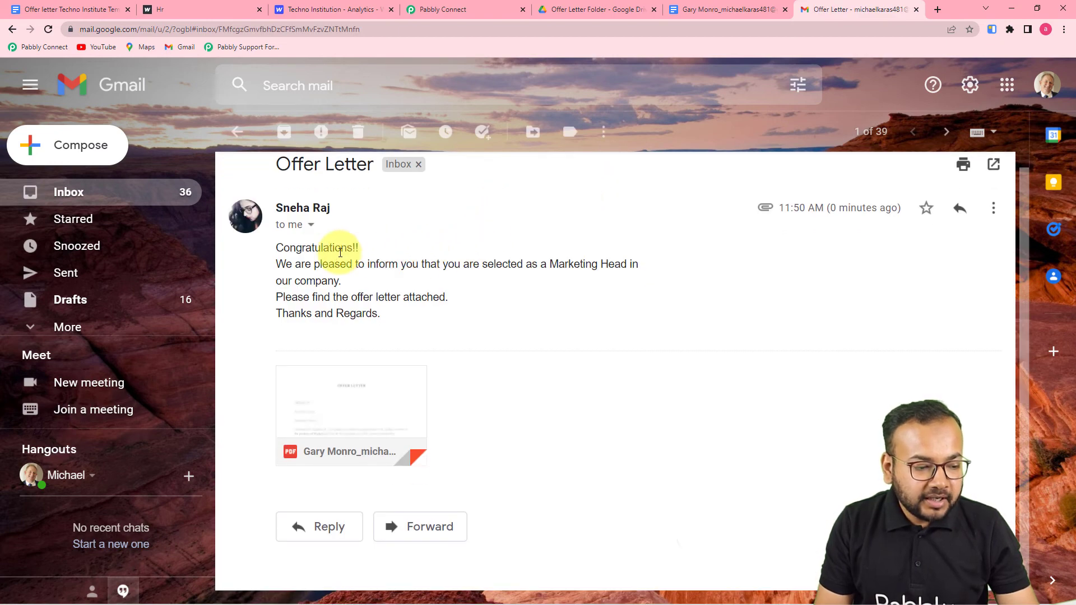
pyautogui.moveTo(360, 429)
pyautogui.click(381, 404)
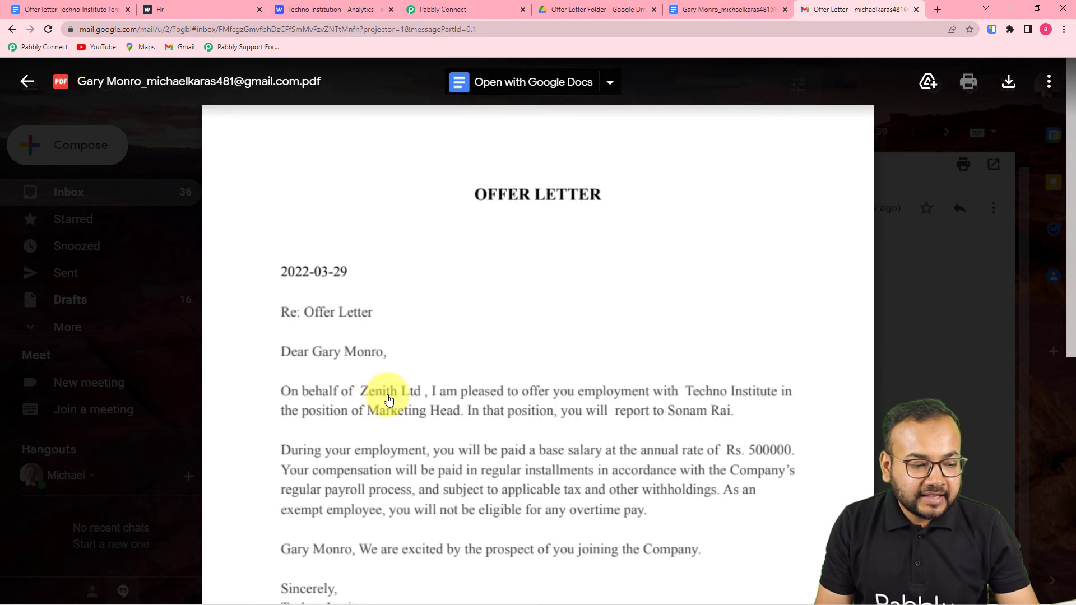
pyautogui.scroll(-3, 432, 361)
pyautogui.scroll(-2, 433, 361)
pyautogui.scroll(2, 432, 361)
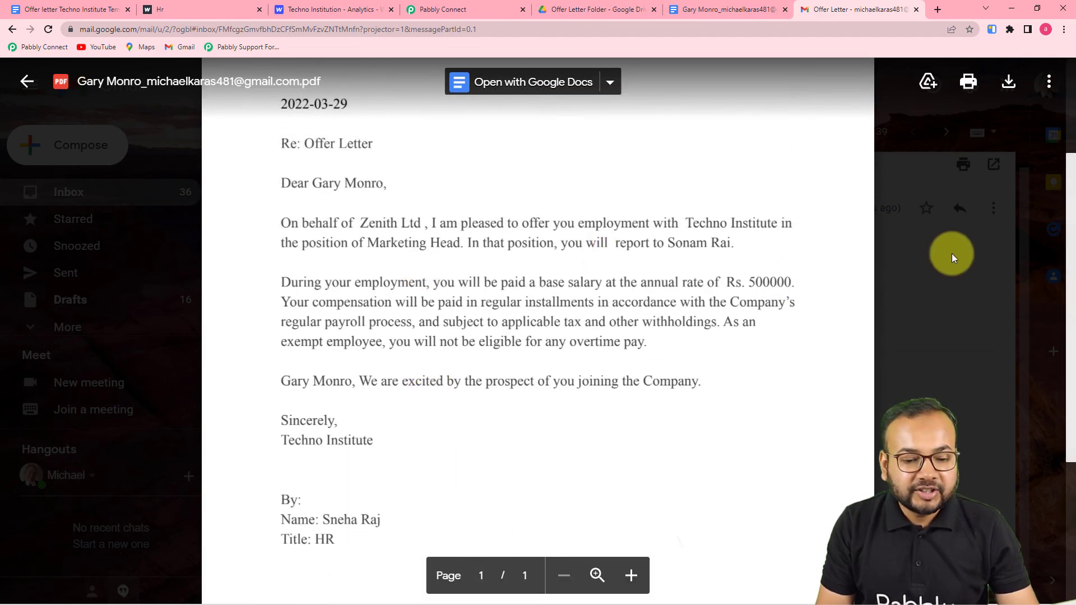
pyautogui.click(952, 253)
pyautogui.click(463, 7)
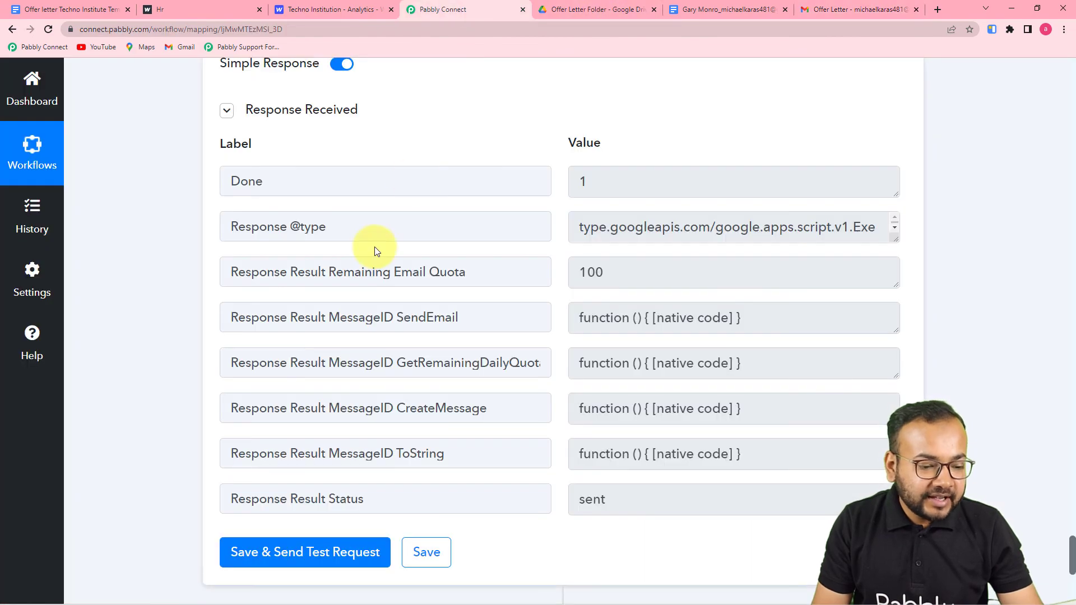
# - Scroll back through the workflow to the Webflow trigger, then show the Webflow HR form page
pyautogui.scroll(8, 375, 247)
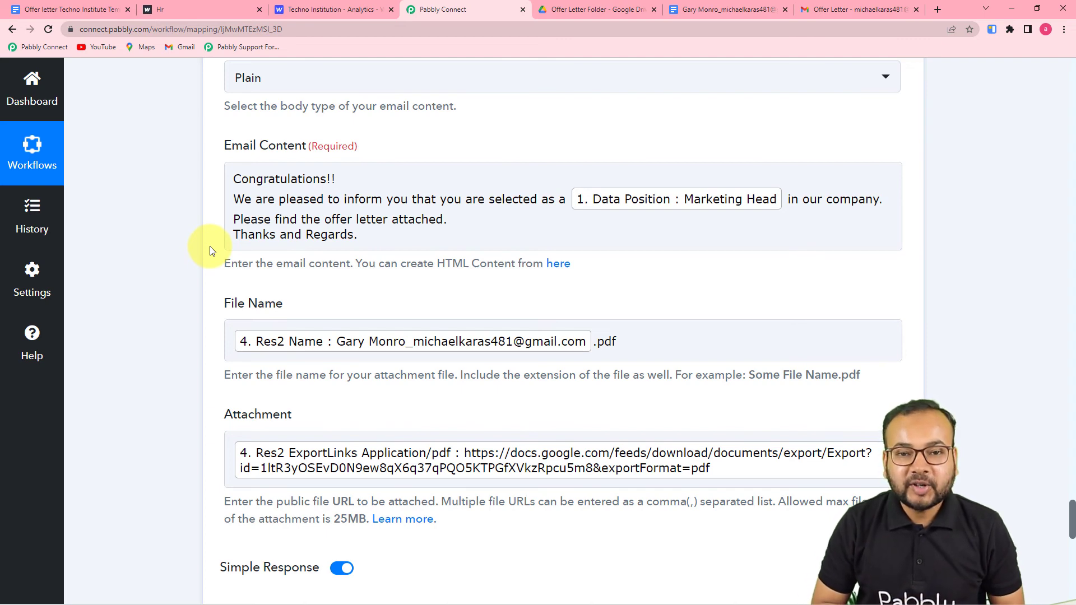
pyautogui.scroll(10, 1059, 168)
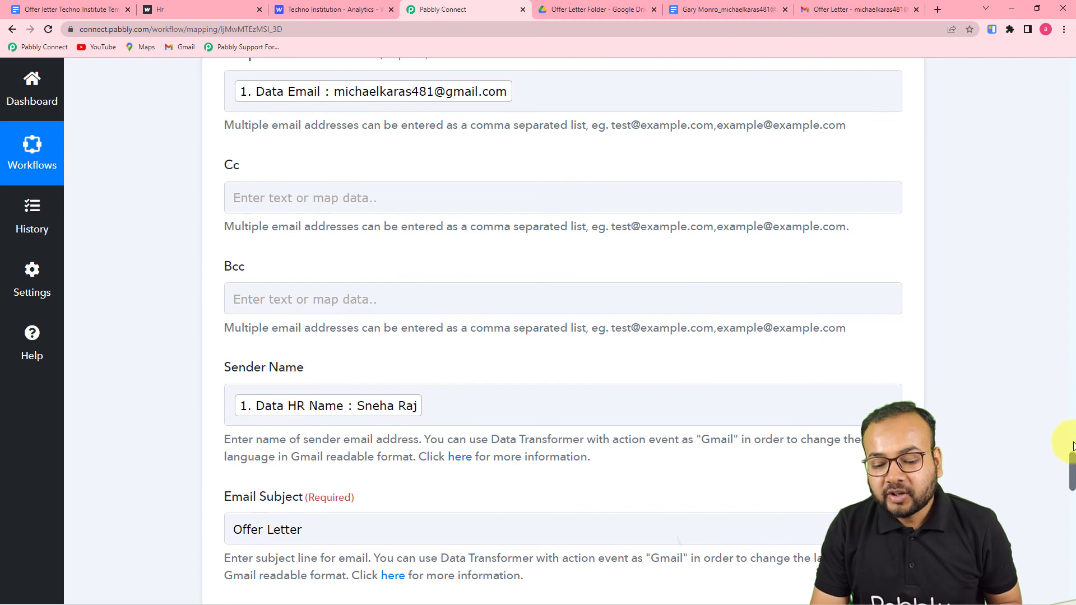
pyautogui.scroll(15, 1074, 416)
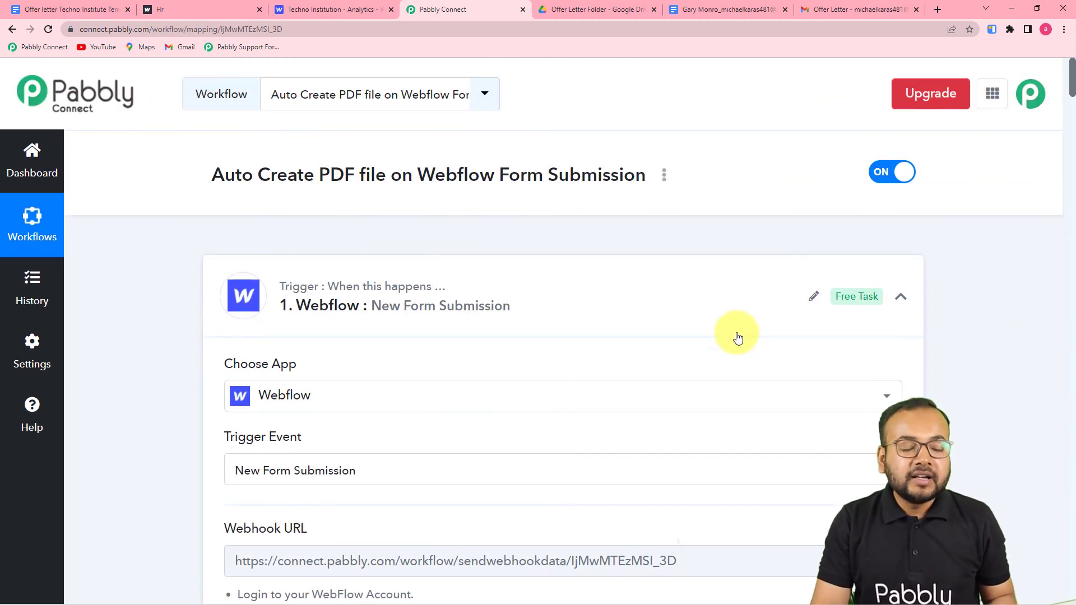
pyautogui.click(181, 12)
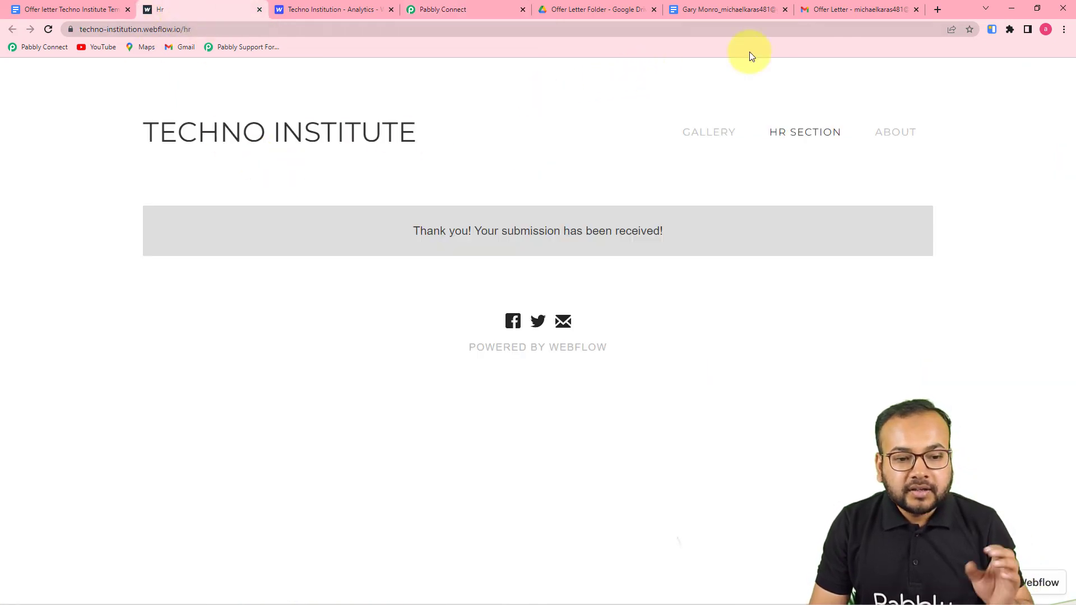
# - Show the received Offer Letter email in Gmail, then return to the Pabbly Connect workflow
pyautogui.click(835, 15)
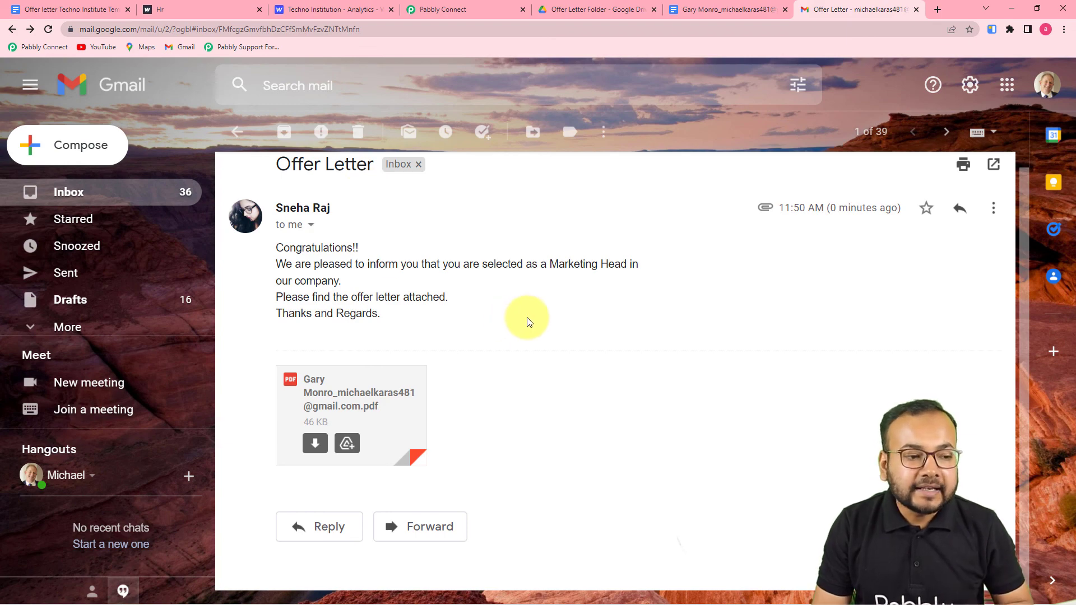
pyautogui.click(453, 12)
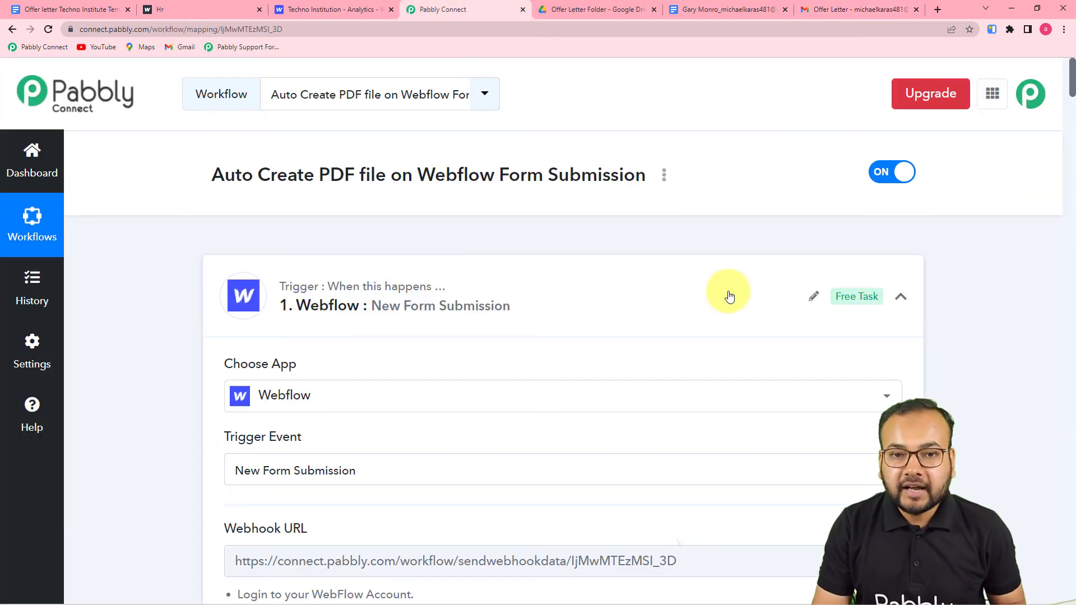
pyautogui.scroll(-4, 729, 297)
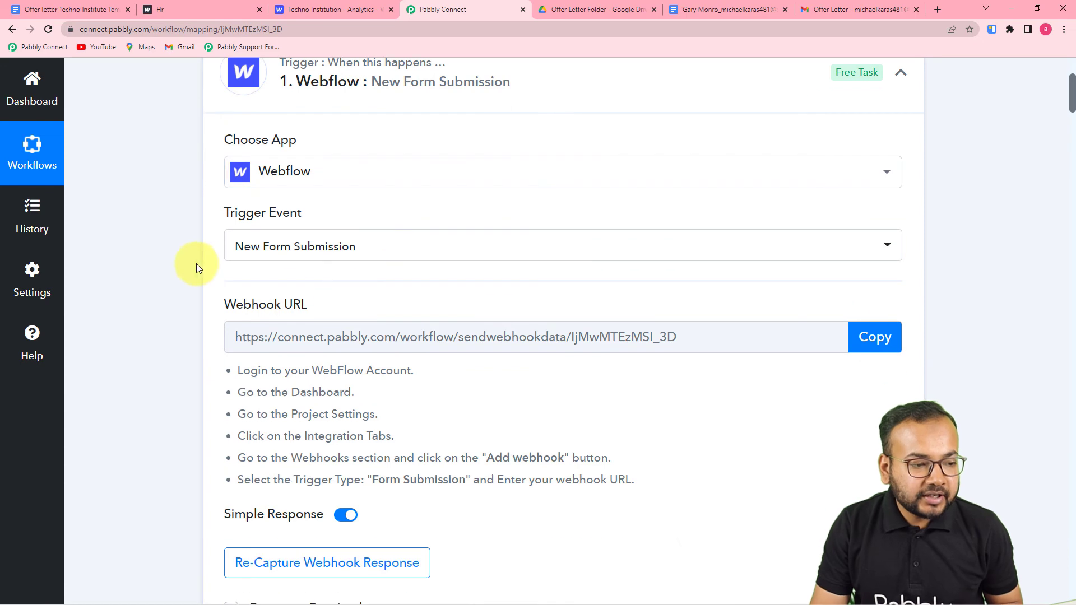
pyautogui.scroll(-4, 163, 323)
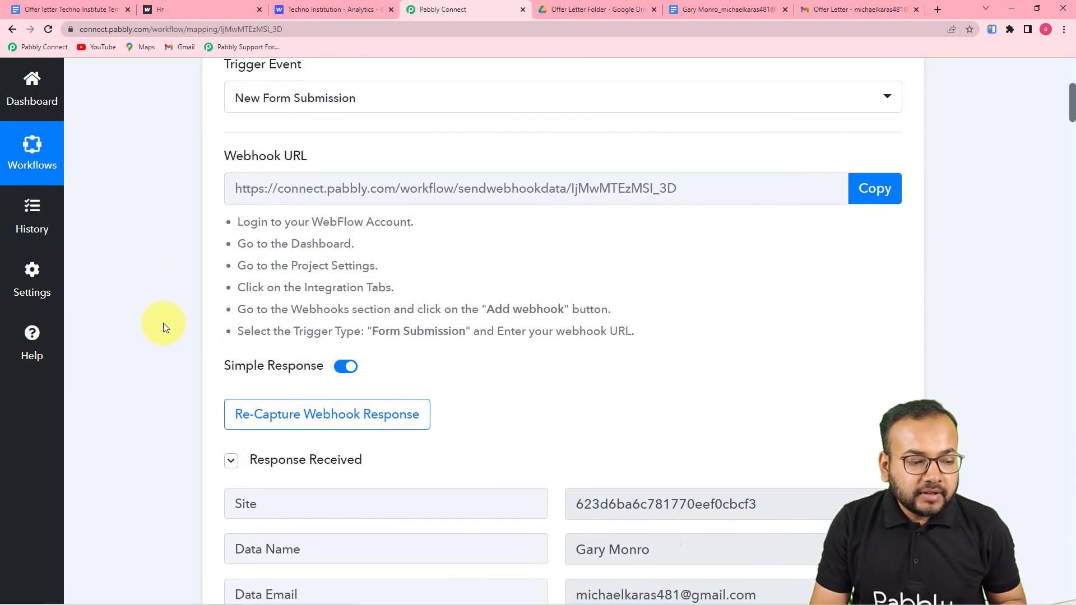
pyautogui.scroll(-4, 466, 216)
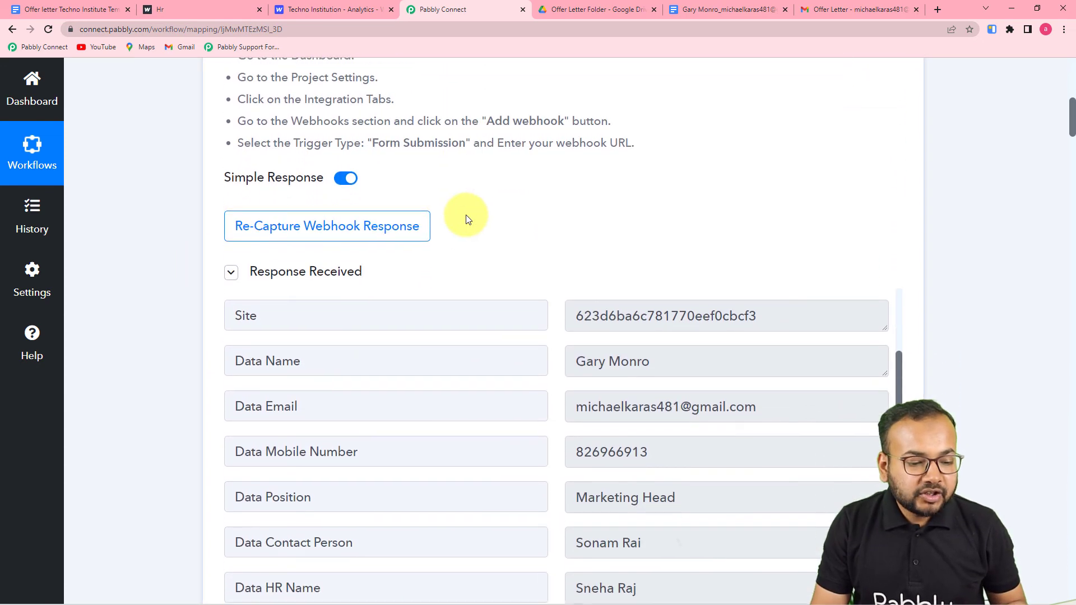
pyautogui.scroll(-2, 466, 214)
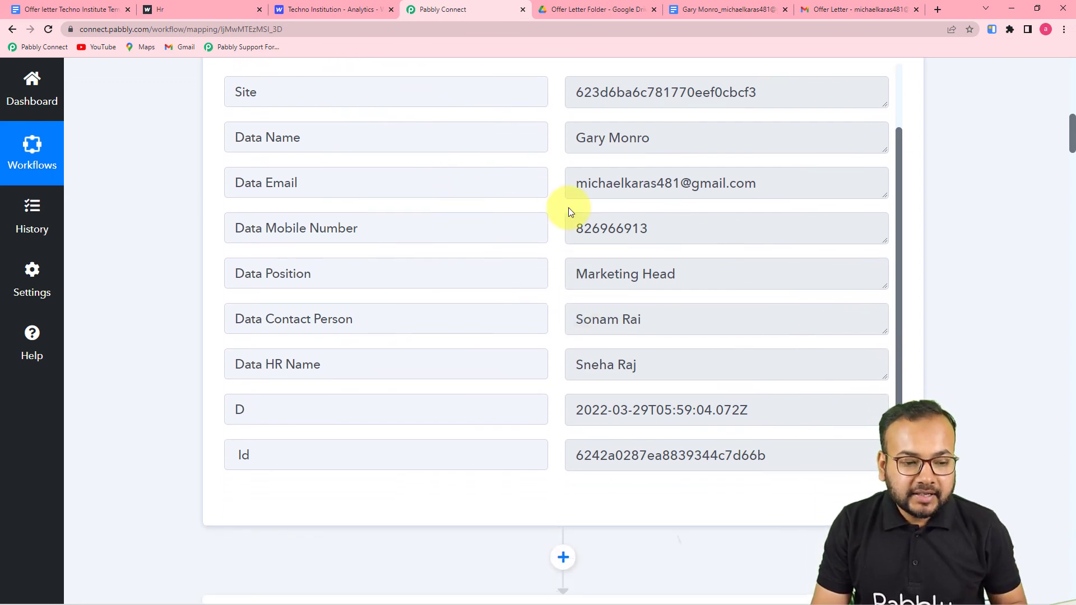
pyautogui.scroll(-1, 568, 211)
pyautogui.scroll(-8, 236, 204)
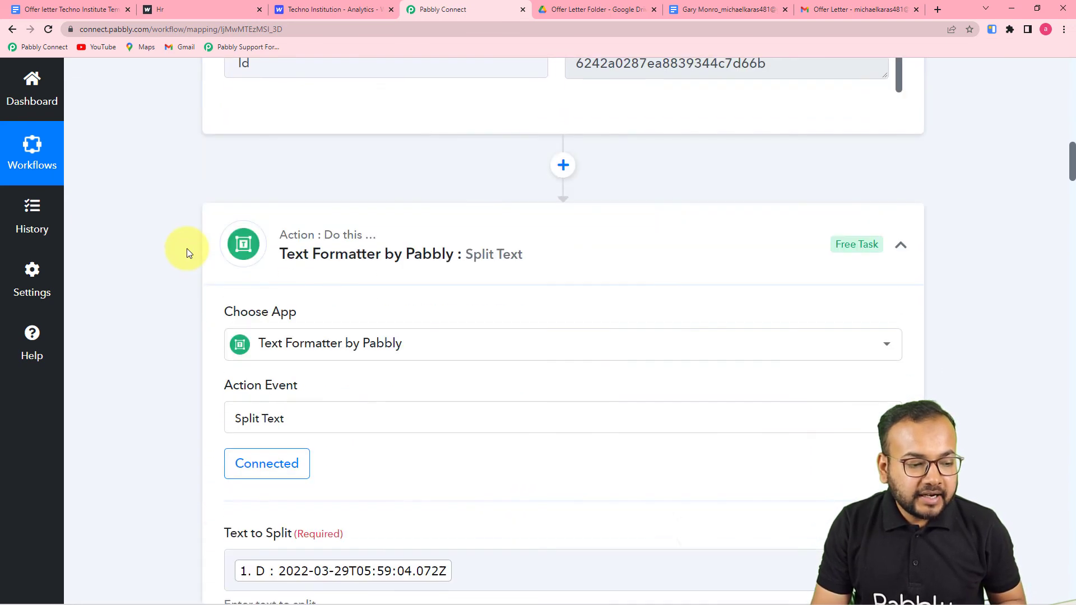
pyautogui.scroll(-2, 603, 202)
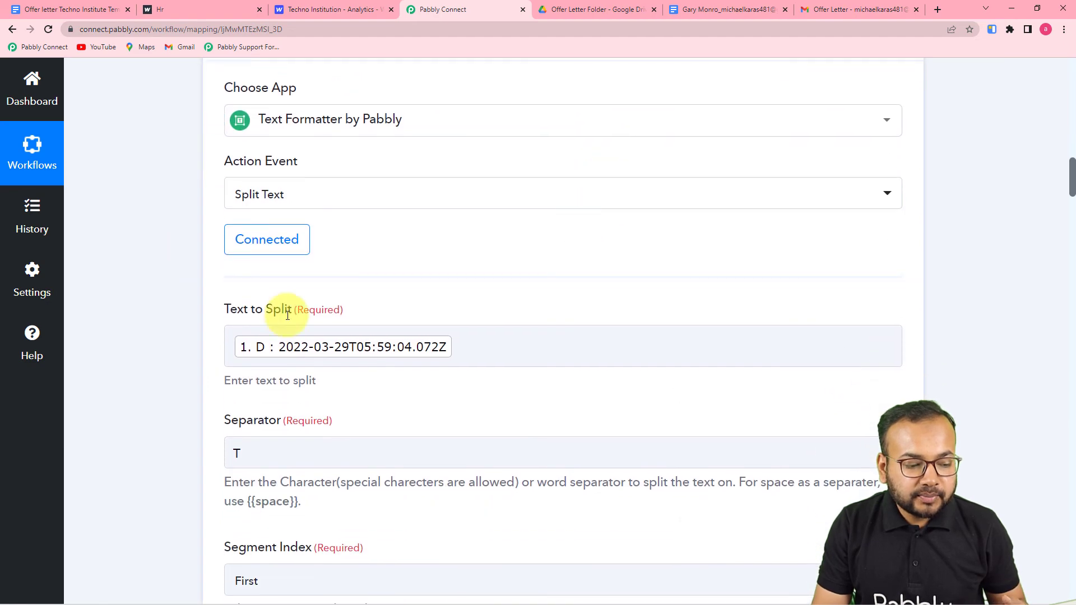
pyautogui.scroll(-10, 473, 345)
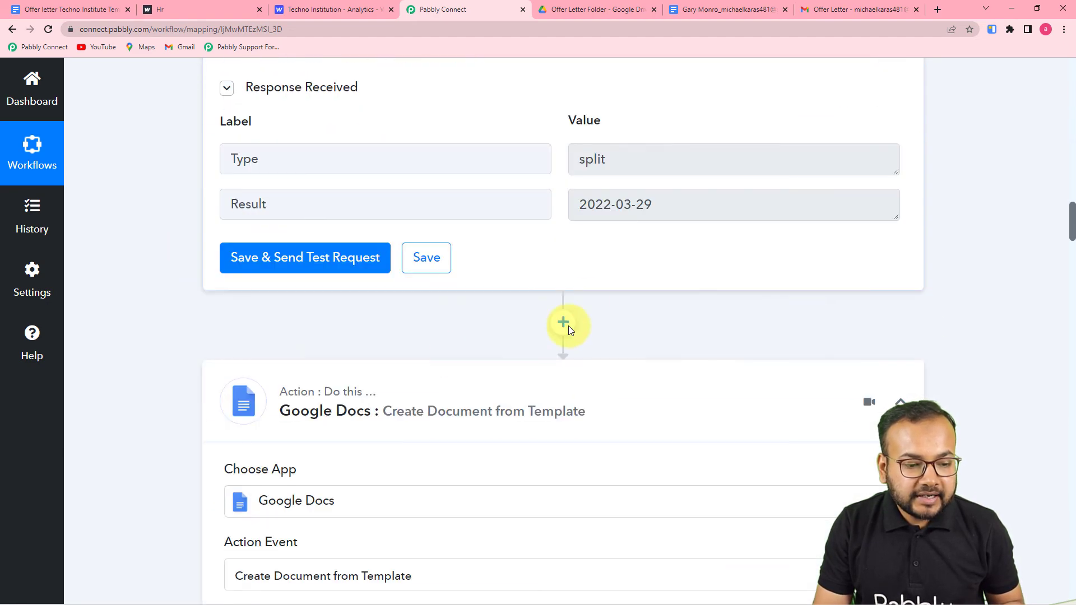
pyautogui.scroll(-3, 577, 275)
pyautogui.scroll(-2, 404, 296)
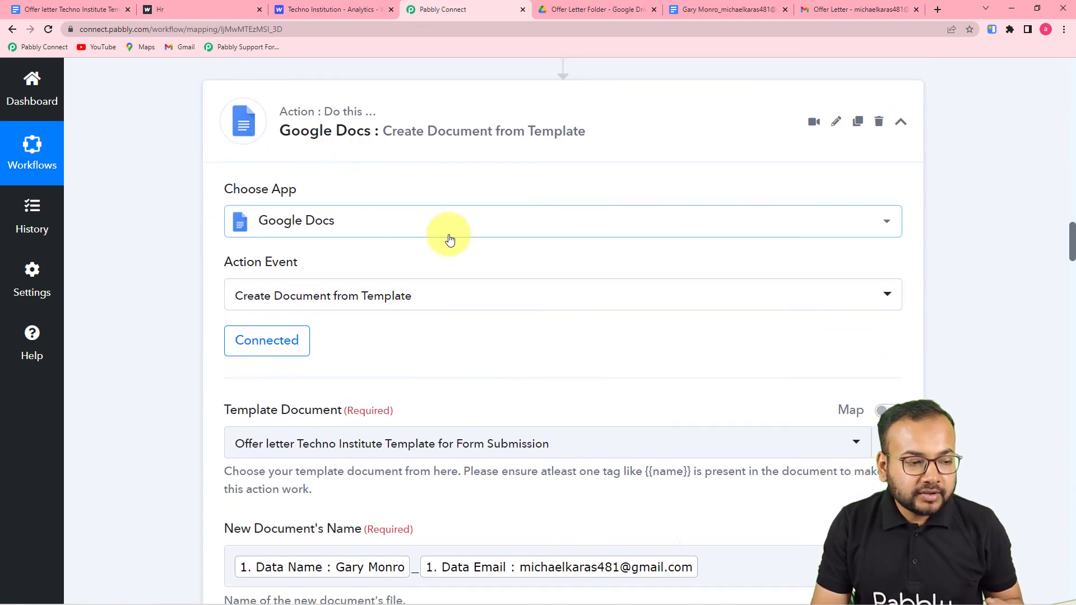
pyautogui.scroll(-3, 449, 240)
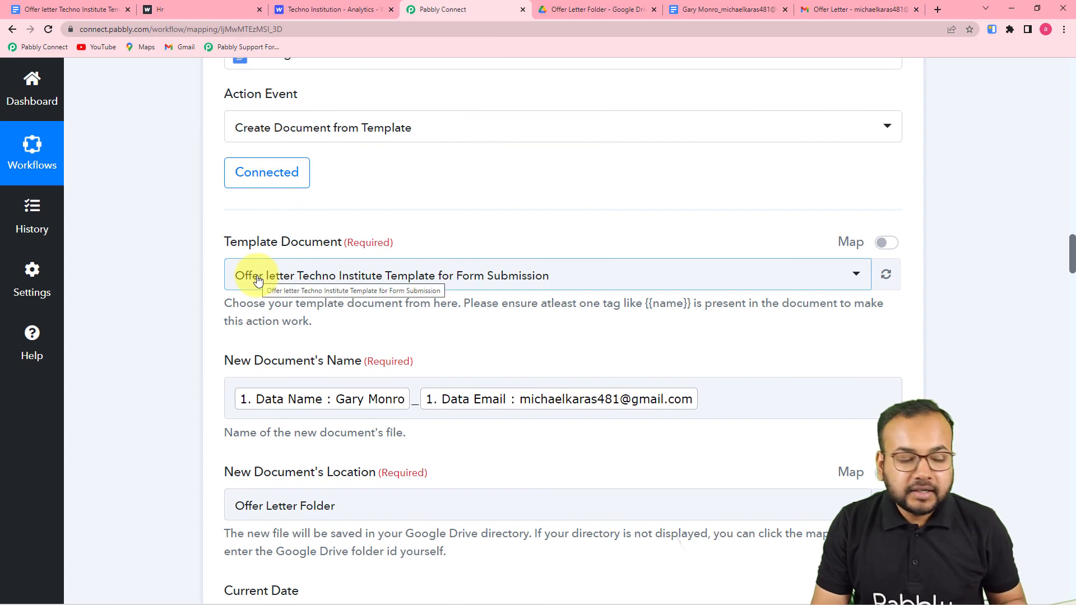
pyautogui.scroll(-6, 598, 299)
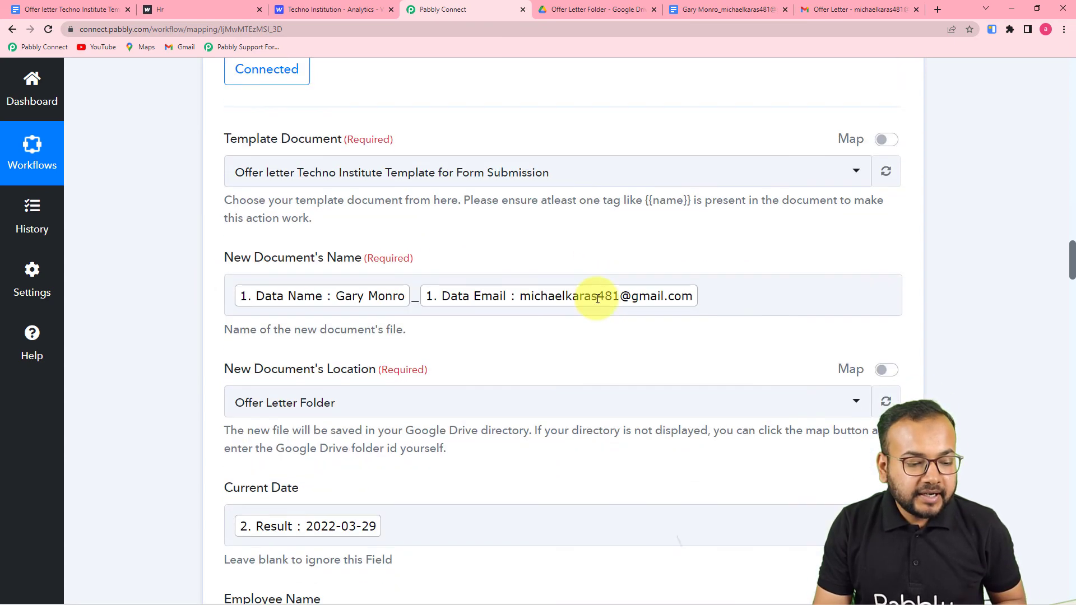
pyautogui.scroll(-6, 595, 302)
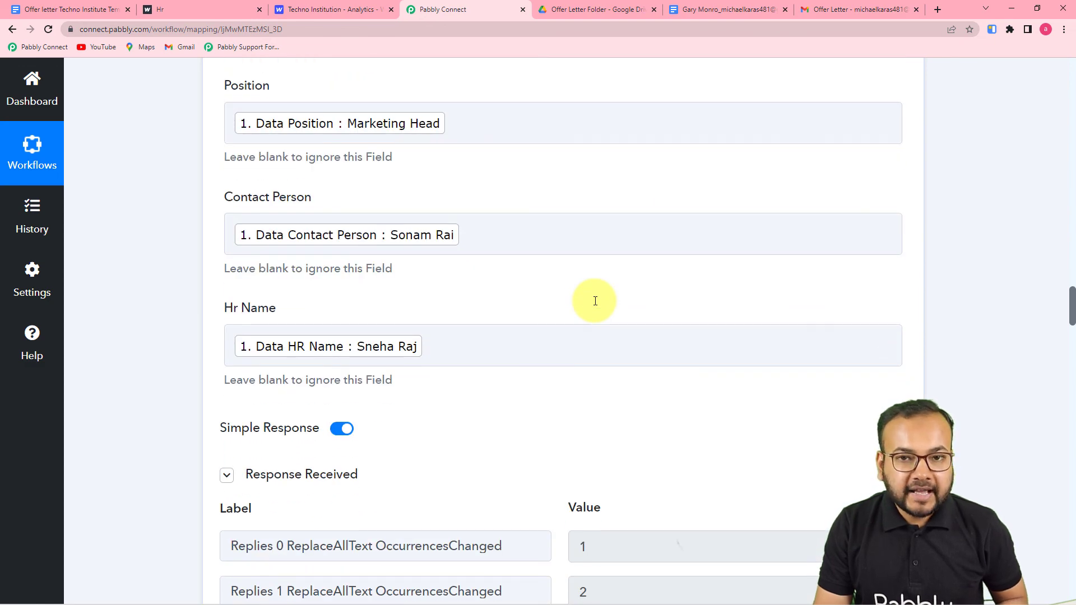
pyautogui.scroll(-7, 595, 302)
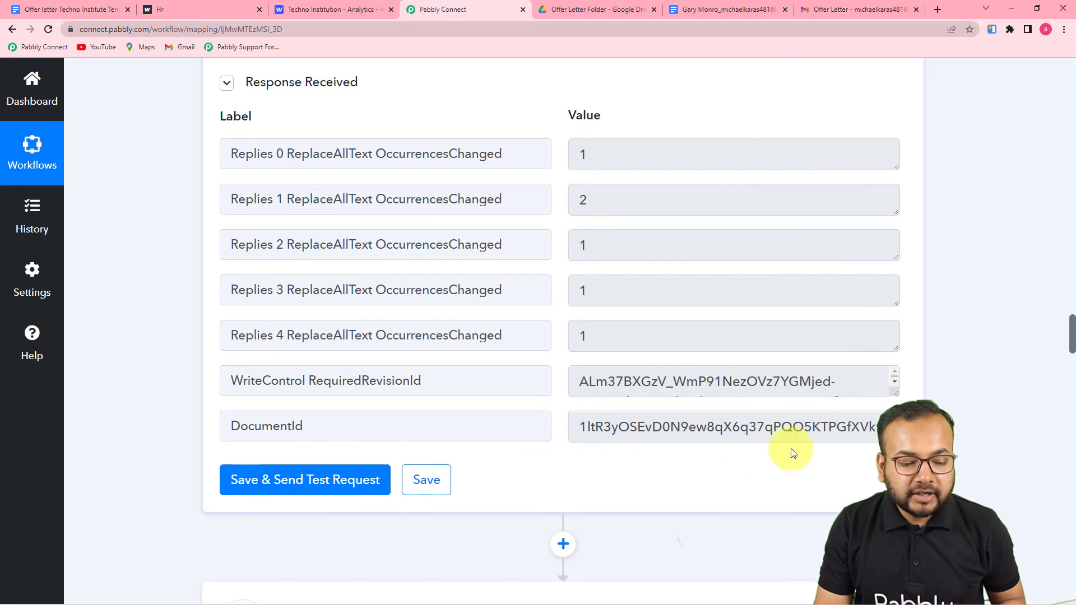
pyautogui.scroll(-3, 553, 435)
pyautogui.scroll(-5, 557, 437)
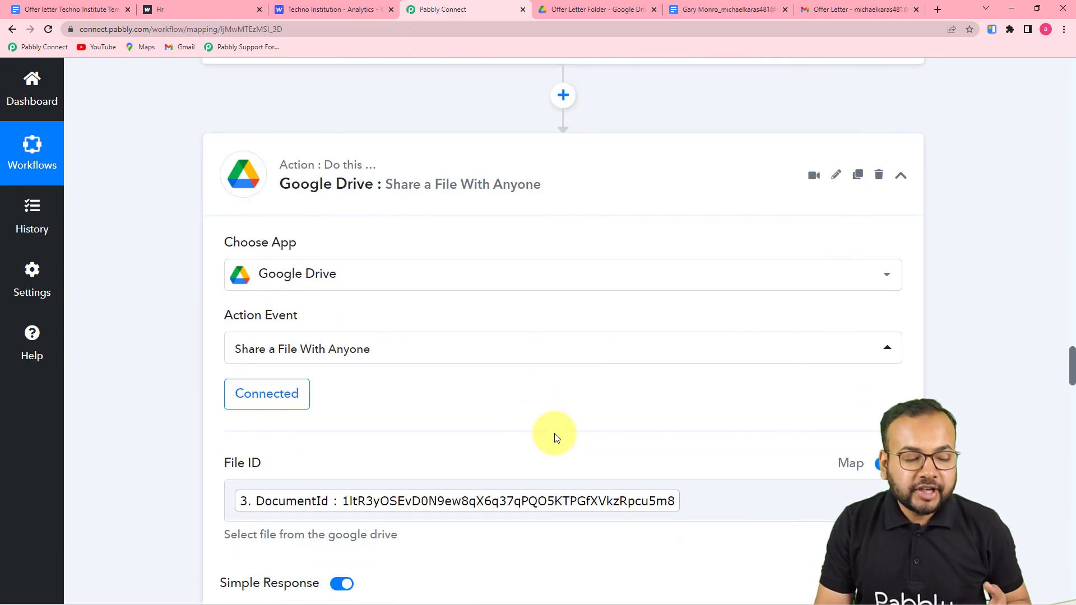
pyautogui.scroll(-1, 555, 436)
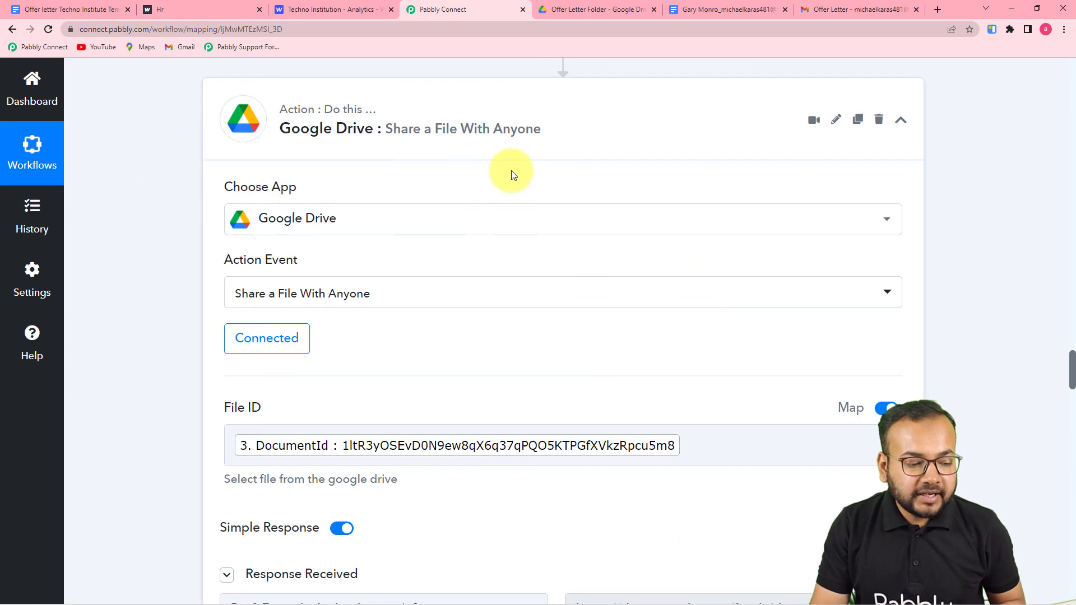
pyautogui.scroll(-4, 512, 171)
pyautogui.scroll(-7, 588, 249)
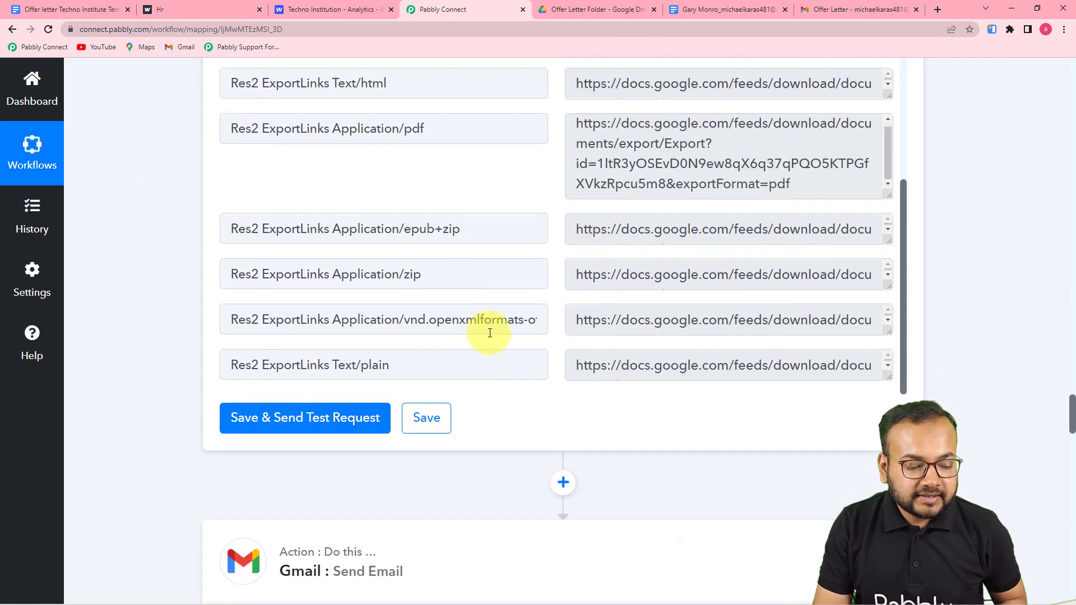
pyautogui.scroll(-7, 490, 333)
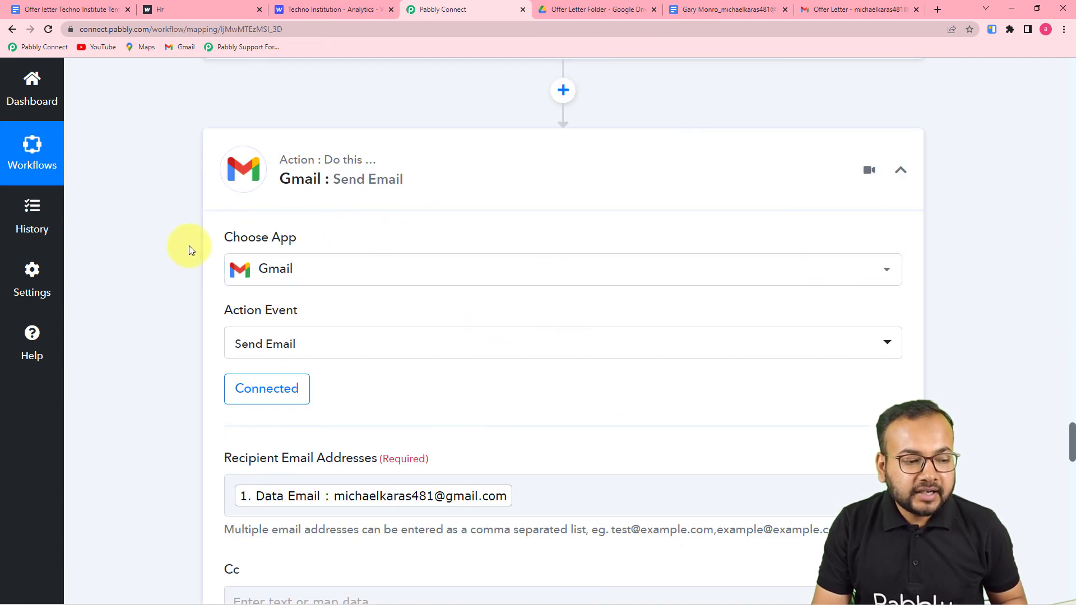
pyautogui.scroll(-6, 190, 250)
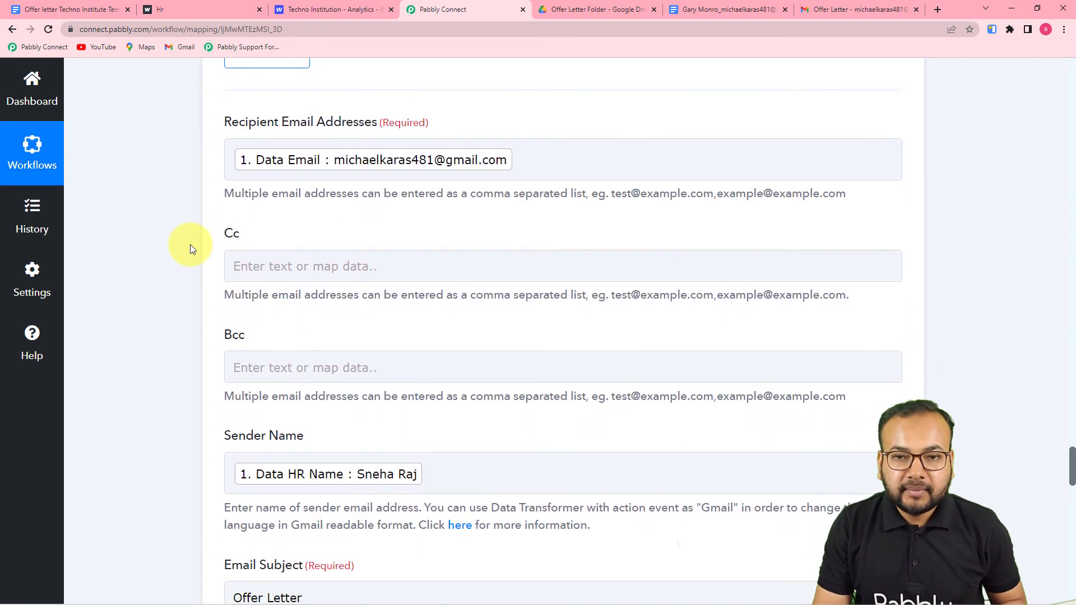
pyautogui.scroll(-3, 190, 244)
pyautogui.scroll(-10, 190, 244)
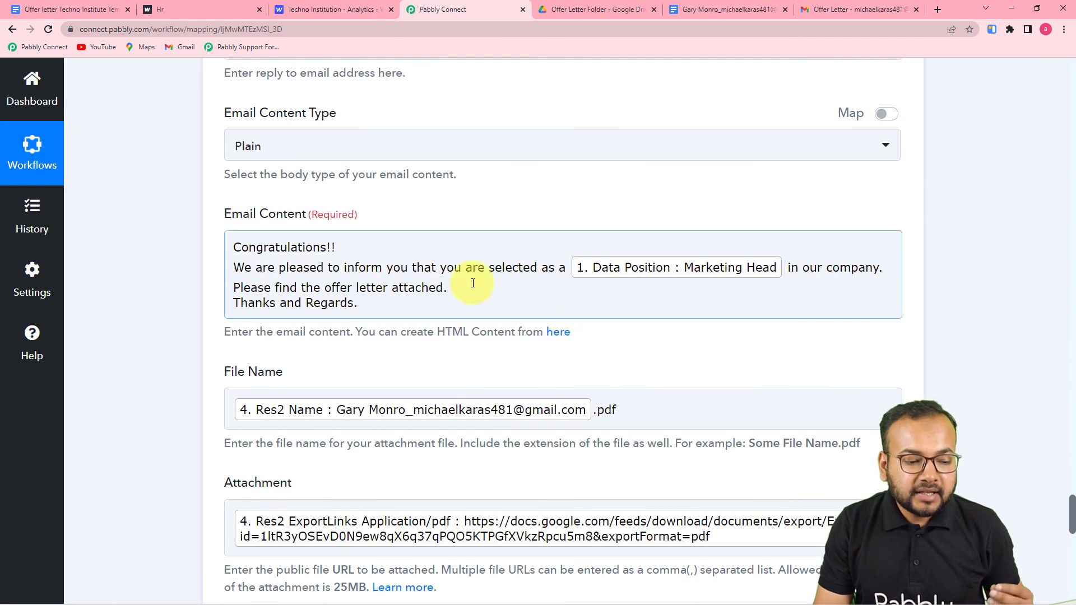
pyautogui.scroll(-3, 275, 312)
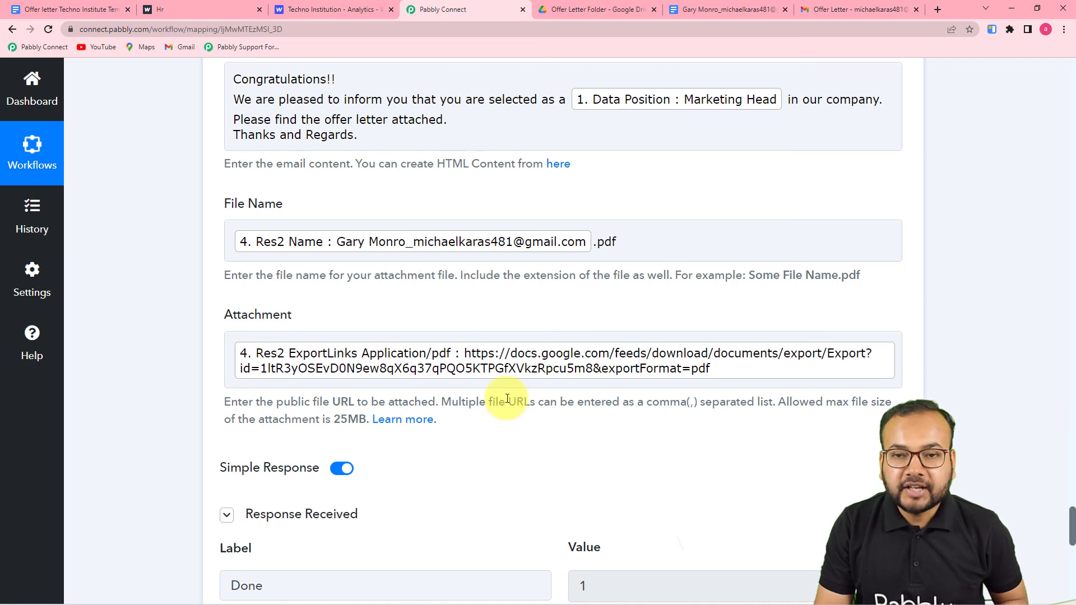
pyautogui.click(823, 11)
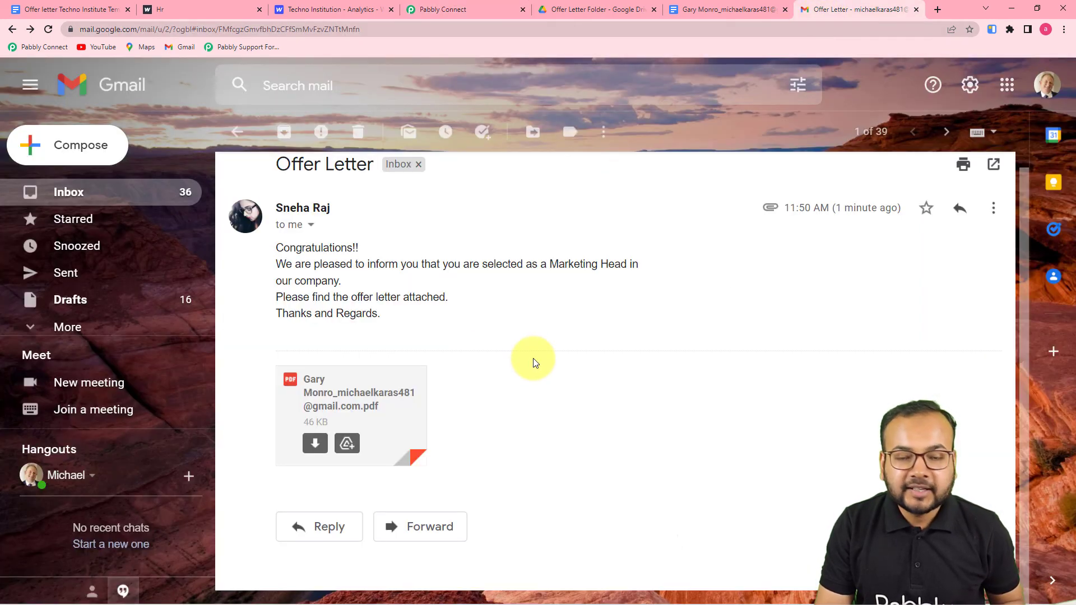
pyautogui.click(452, 12)
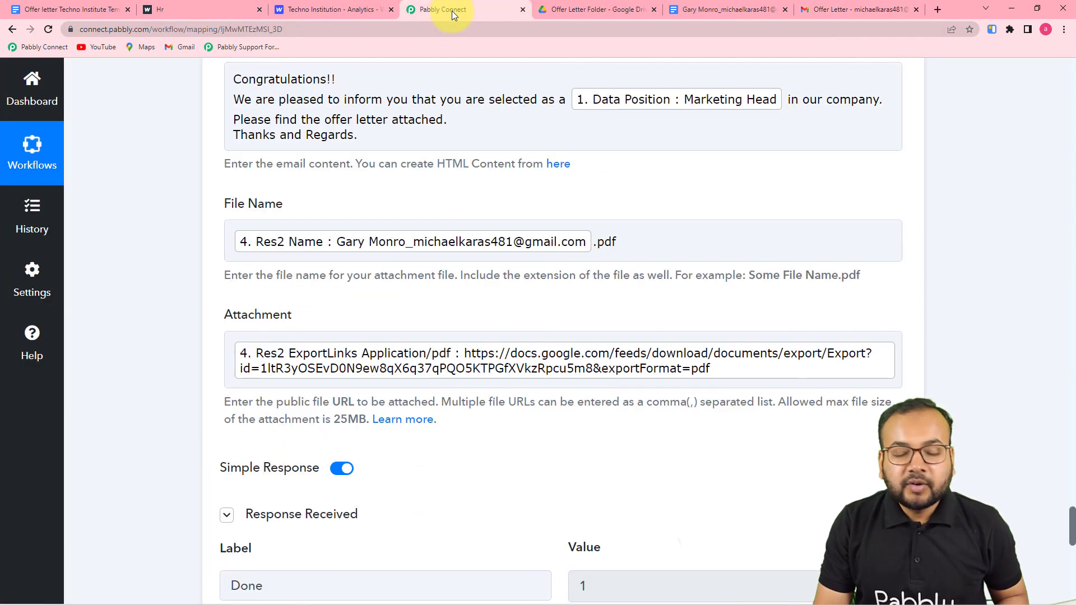